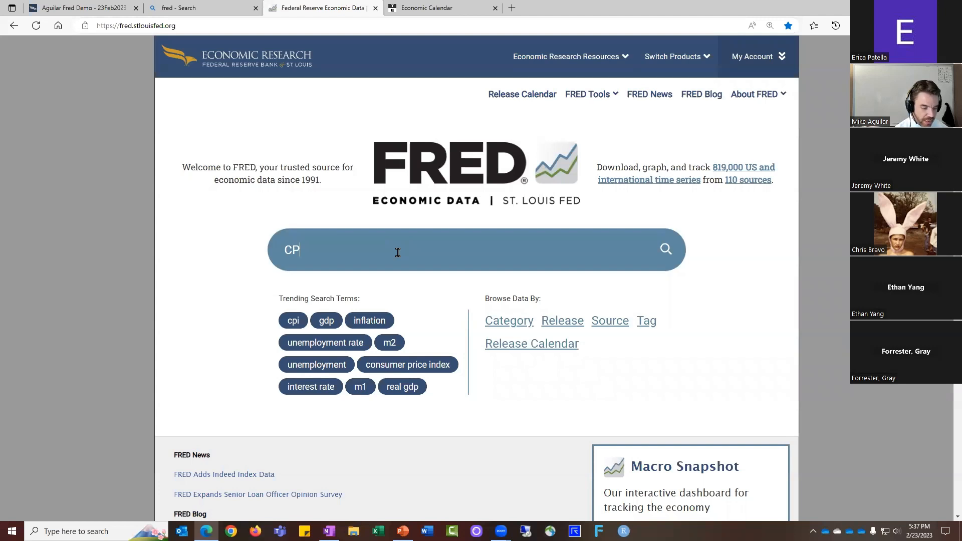
- Search FRED for the CPIAUCSL ticker and open the Consumer Price Index for All Urban Consumers series
type("IAUCS")
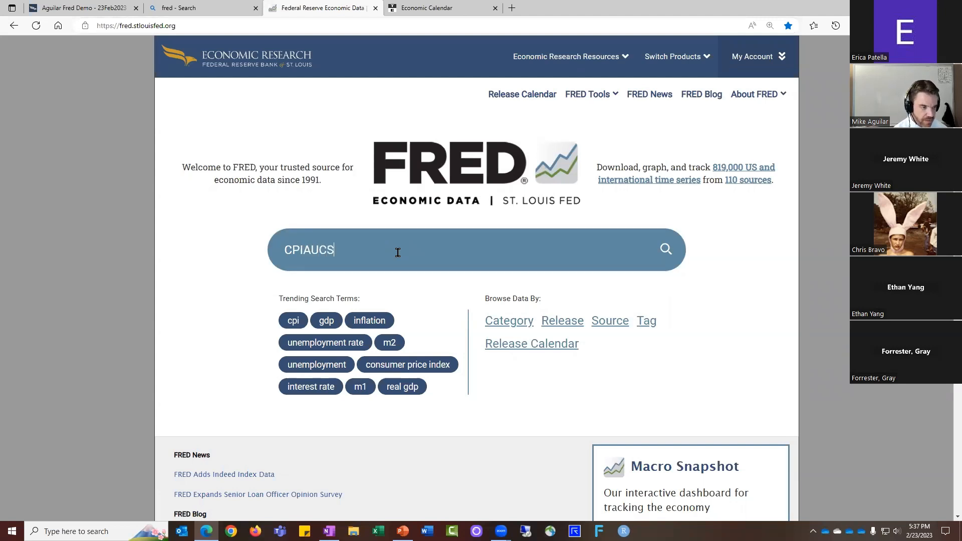
type("L")
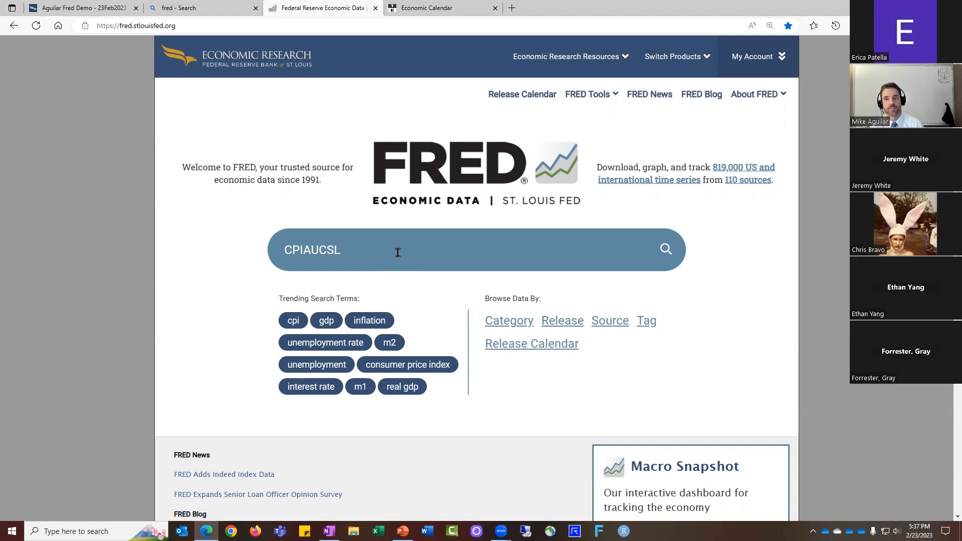
key("Return")
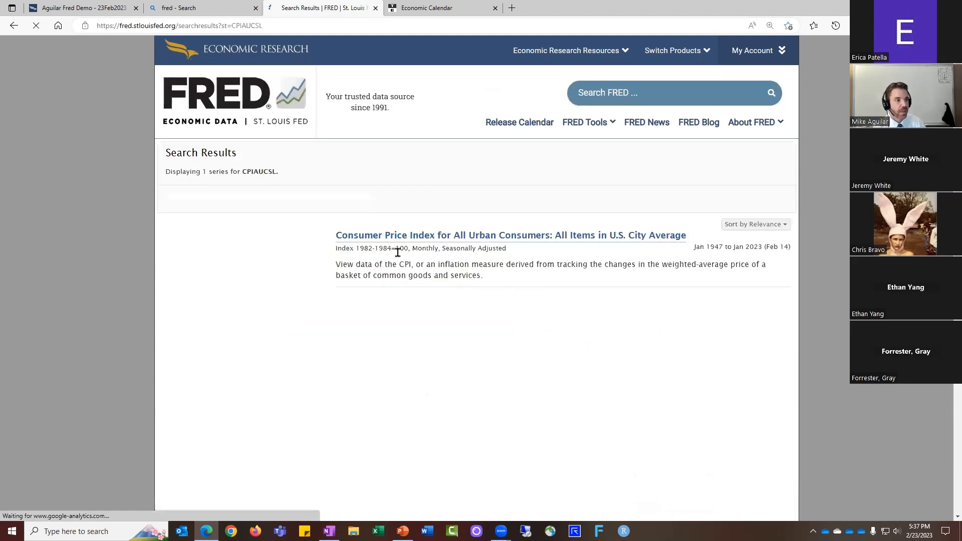
left_click(627, 240)
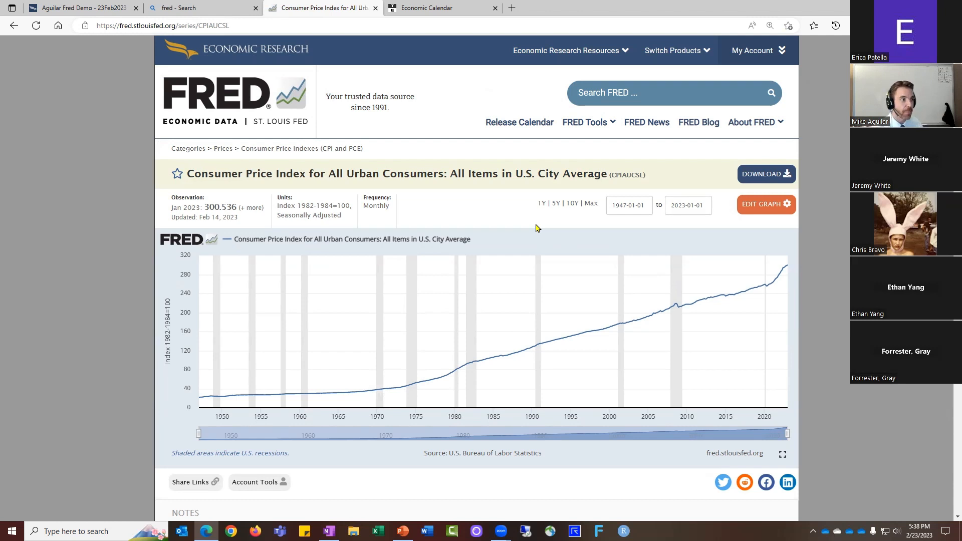
- Edit the CPI graph so that line 1 uses Percent Change from Year Ago as its units
mouse_move(750, 281)
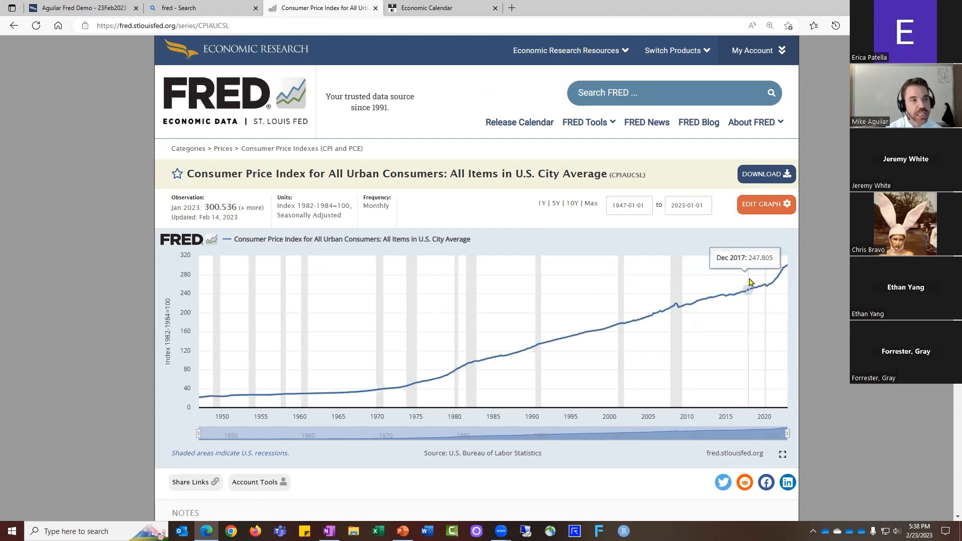
left_click(771, 213)
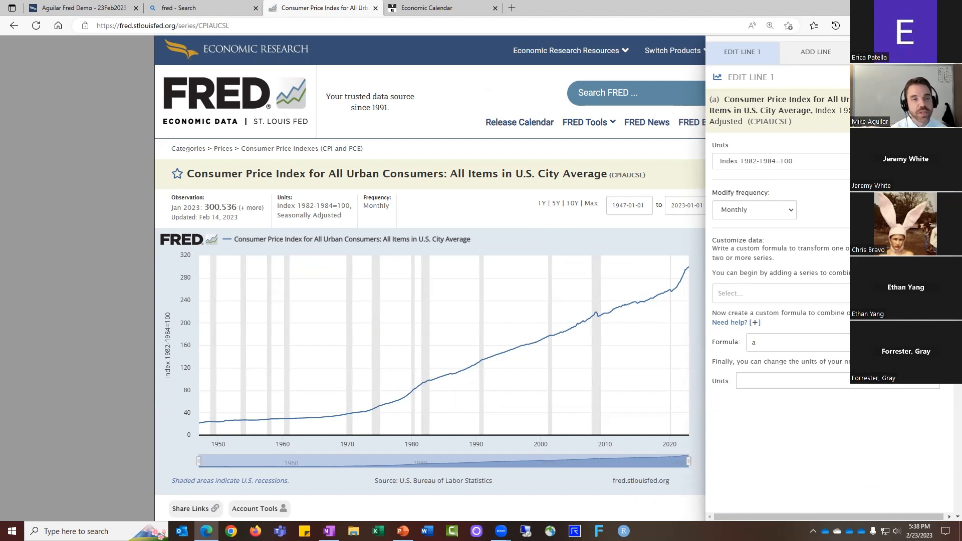
left_click(767, 161)
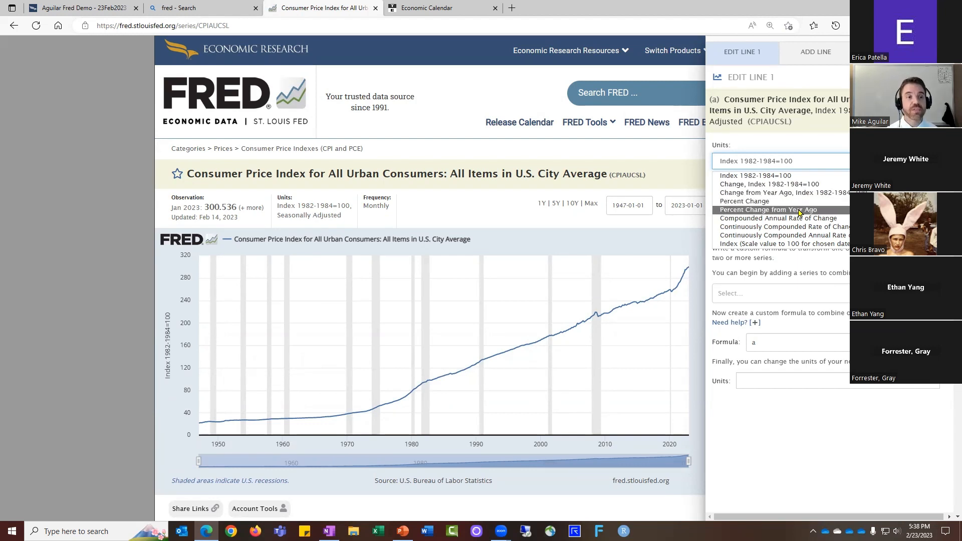
left_click(846, 214)
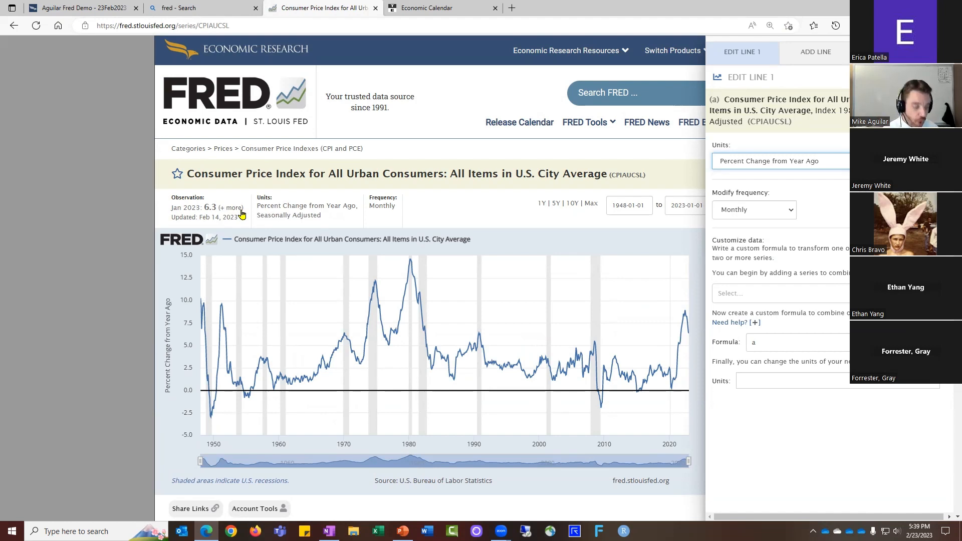
- Switch to PowerPoint to review the slide comparing recent inflation with previous cycles, and return to the FRED graph in the browser
key("alt+Tab")
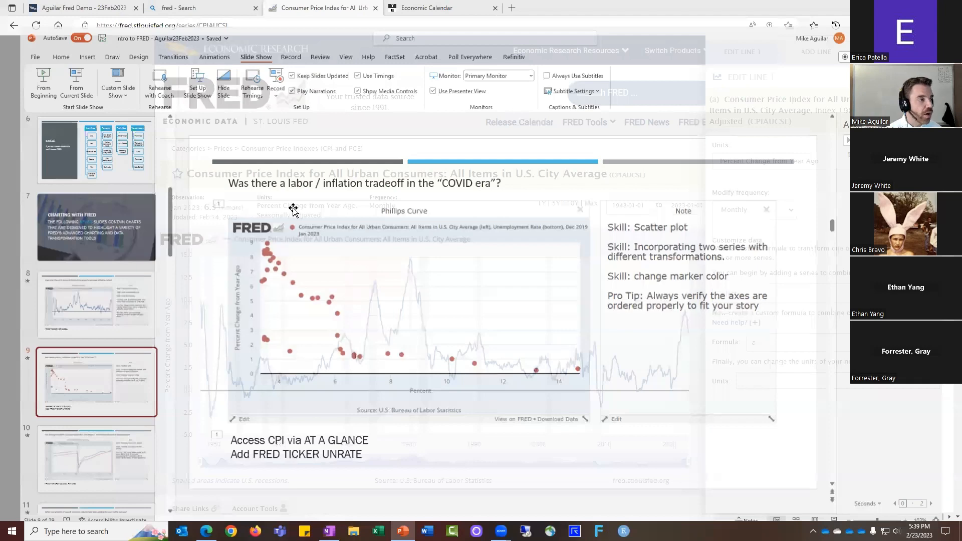
key("Page_Up")
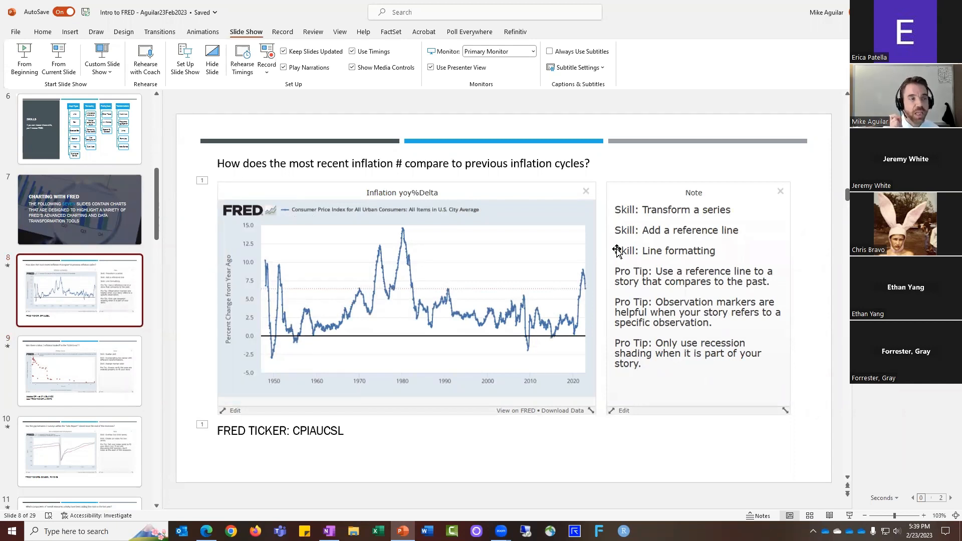
key("alt+Tab")
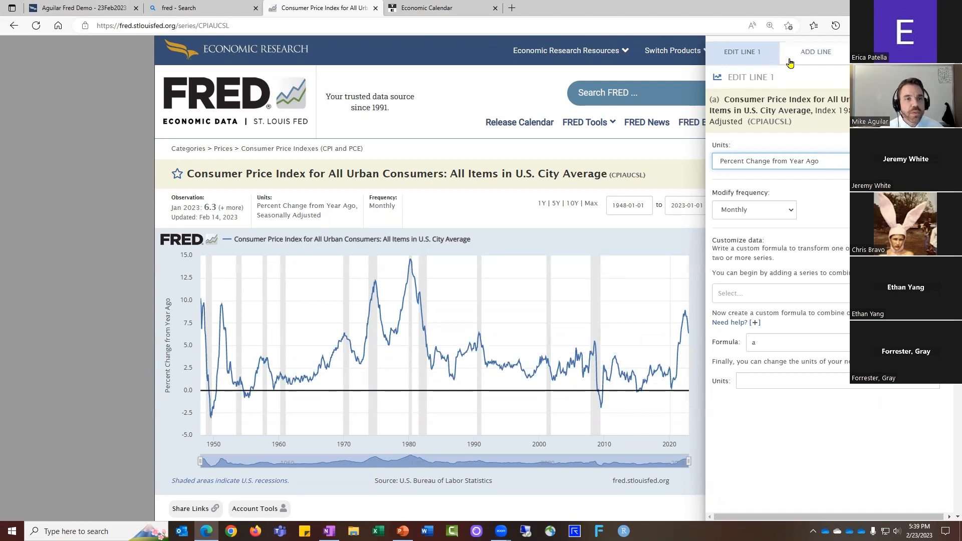
- Add a user-defined line to the CPI graph with both its start and end values set to 6.3
left_click(815, 57)
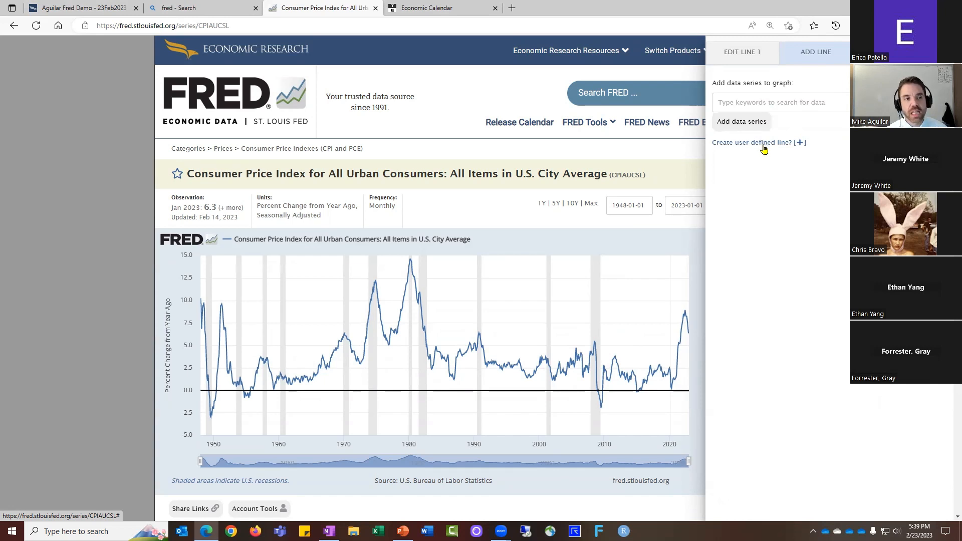
left_click(764, 148)
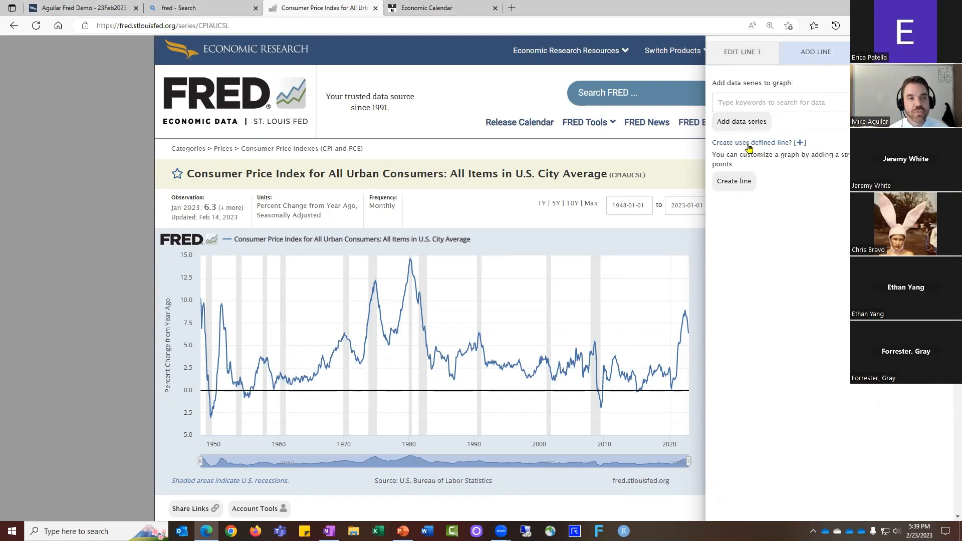
left_click(741, 183)
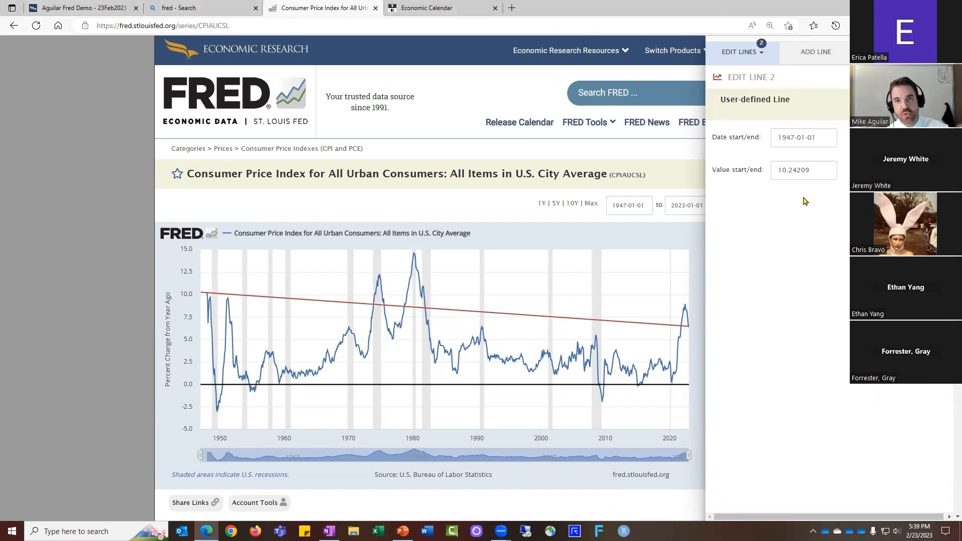
left_click_drag(812, 171, 758, 178)
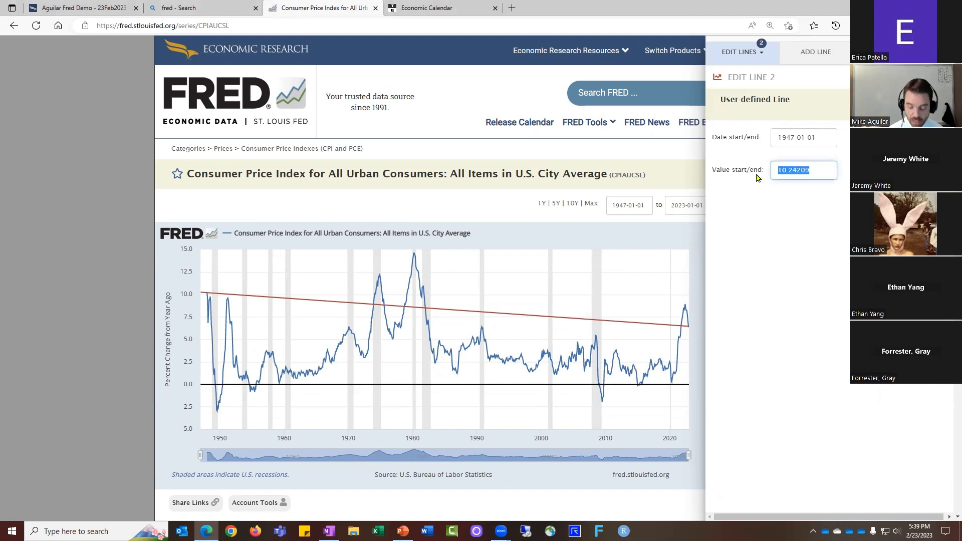
type("6.3")
key("Tab")
type("6.3")
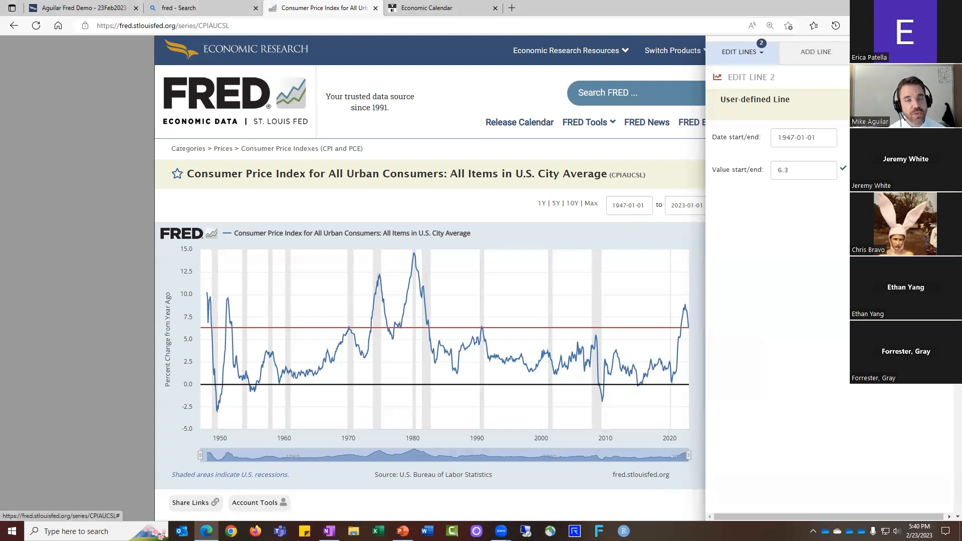
- Turn off recession shading in the graph's formatting options
left_click(889, 52)
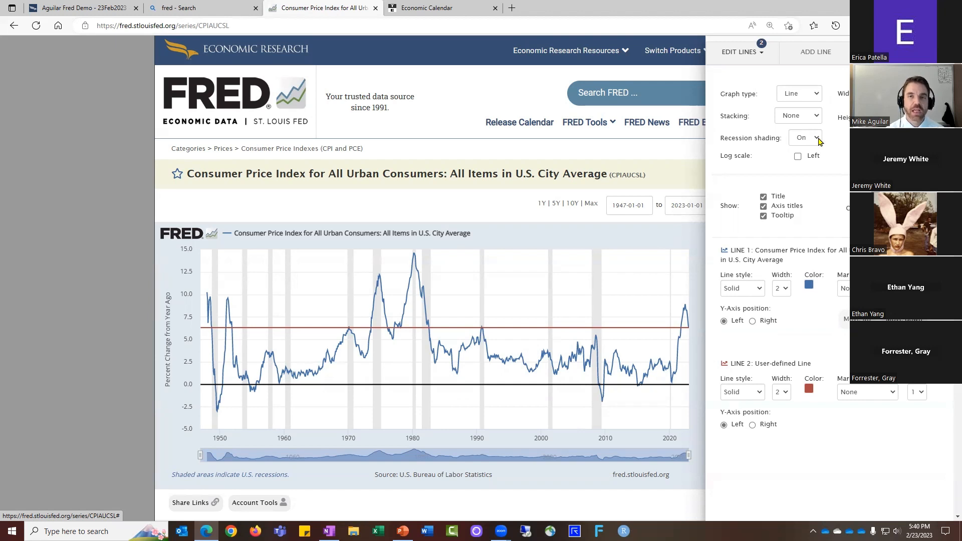
left_click(819, 141)
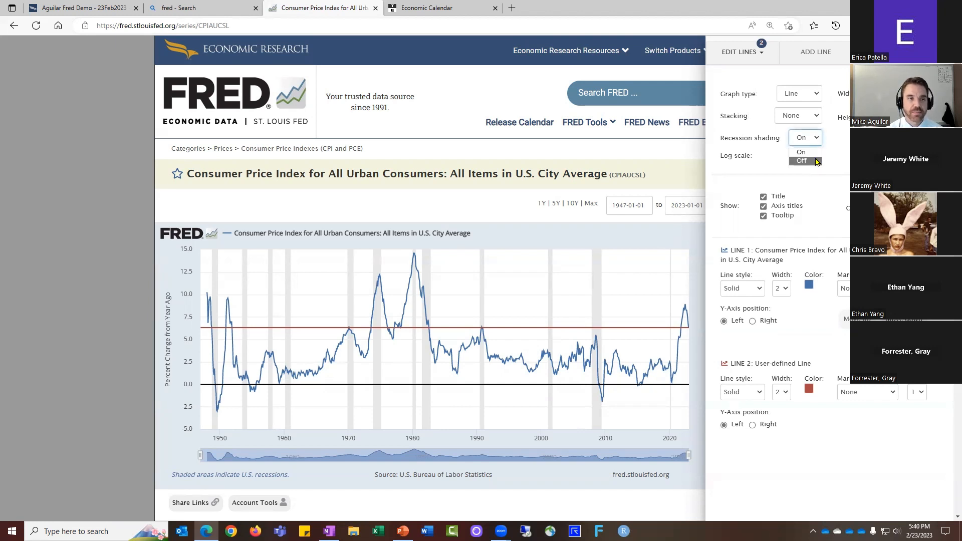
left_click(817, 162)
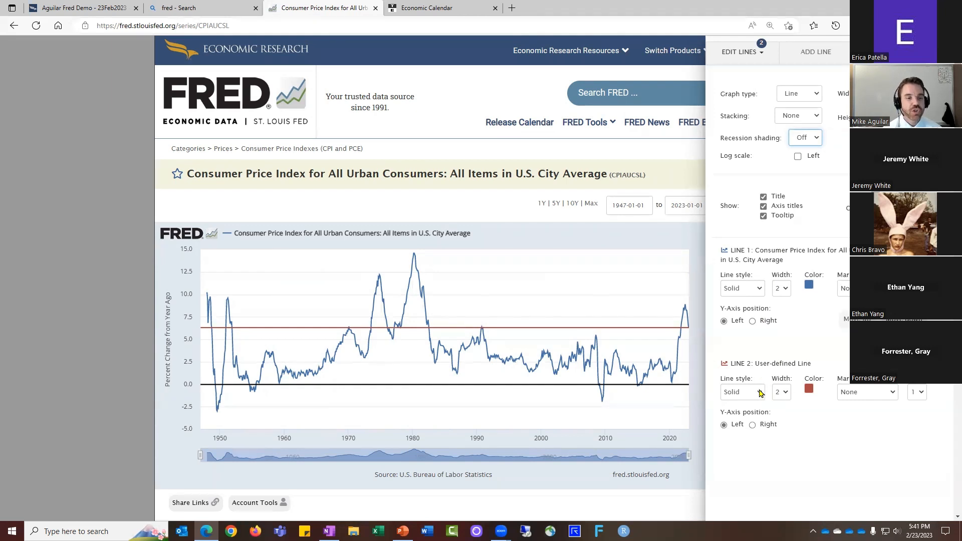
- Format the user-defined reference line with the Dot line style and a width of 1
left_click(760, 394)
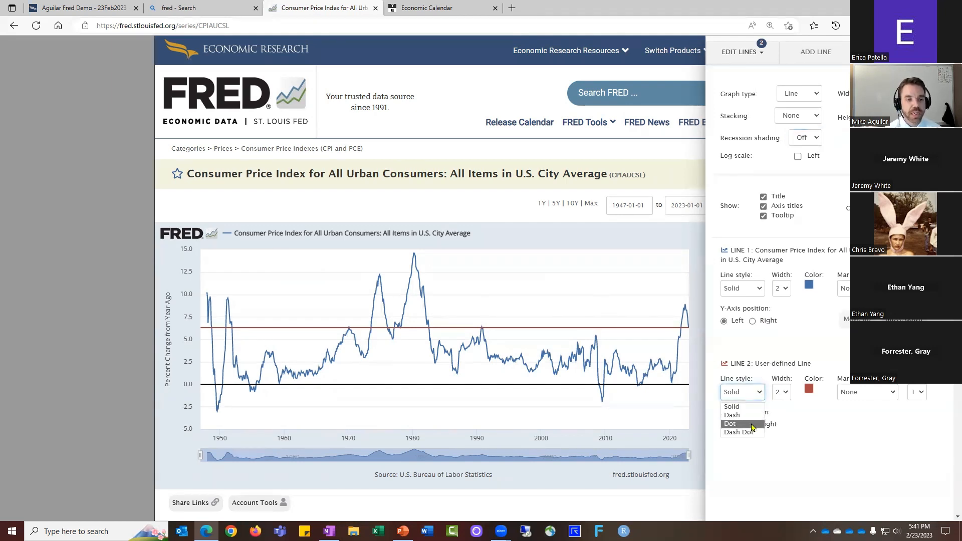
left_click(753, 427)
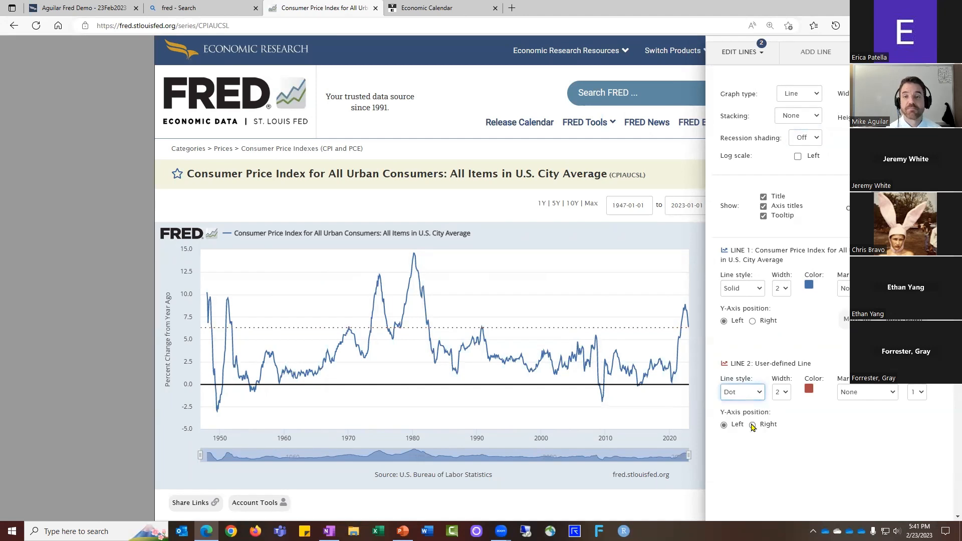
left_click(785, 395)
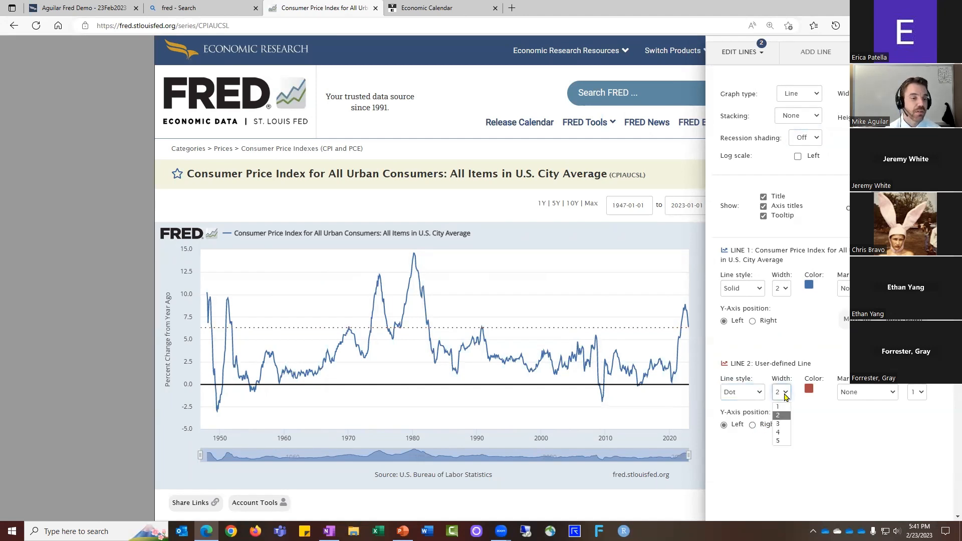
left_click(782, 407)
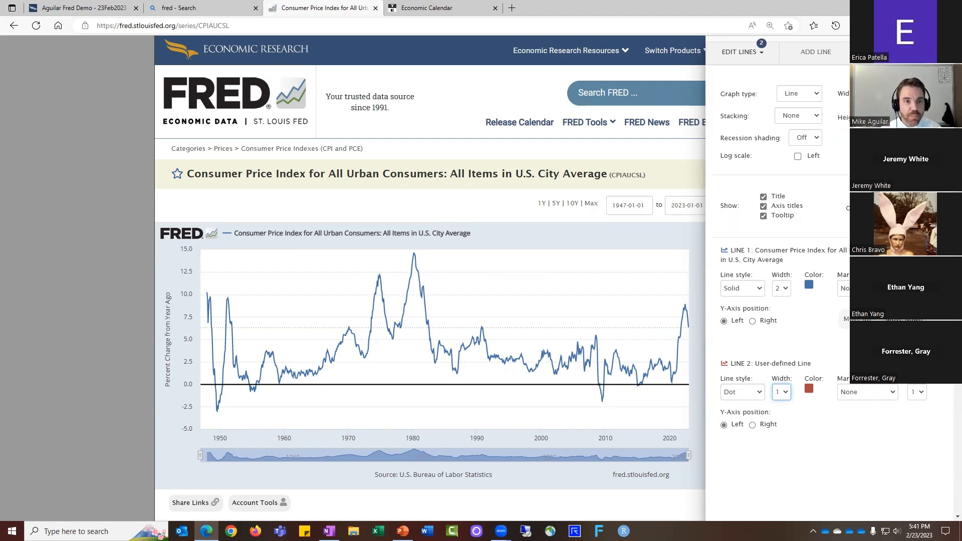
- Add circle markers to the CPI line, reduce their size, and close the graph editor
left_click(869, 289)
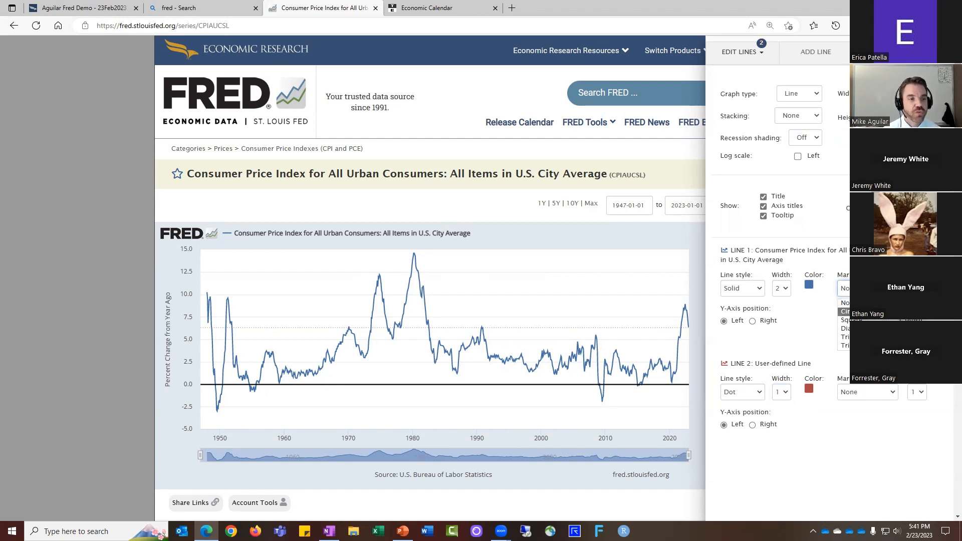
left_click(869, 288)
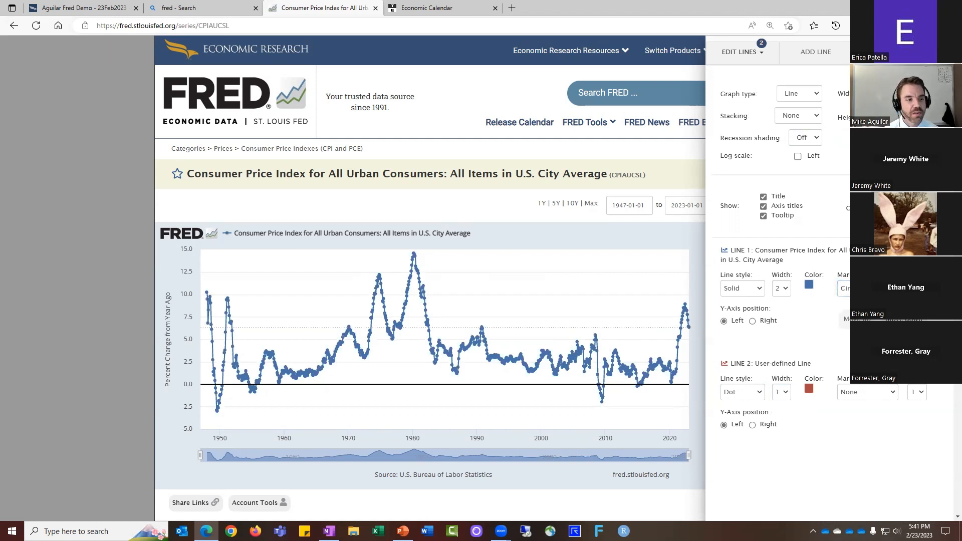
left_click(917, 300)
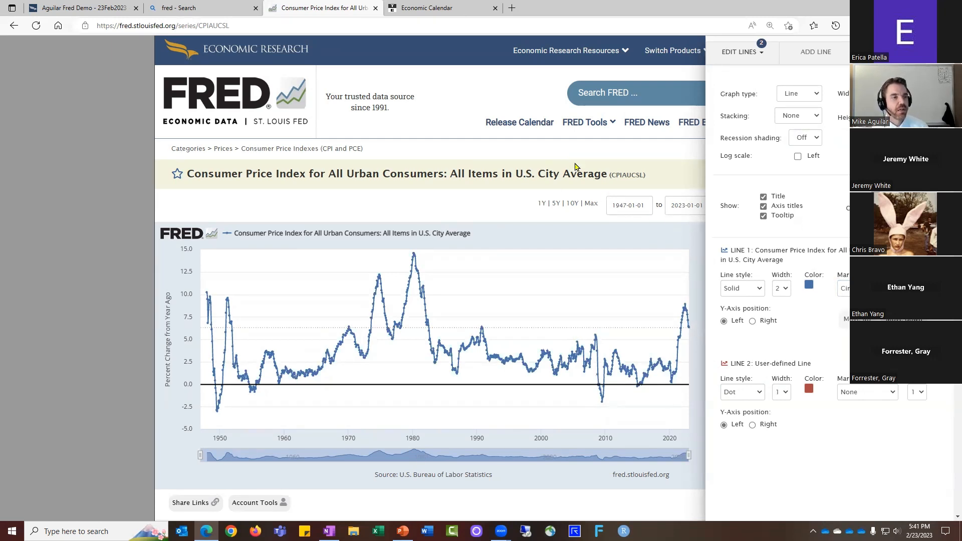
left_click(576, 166)
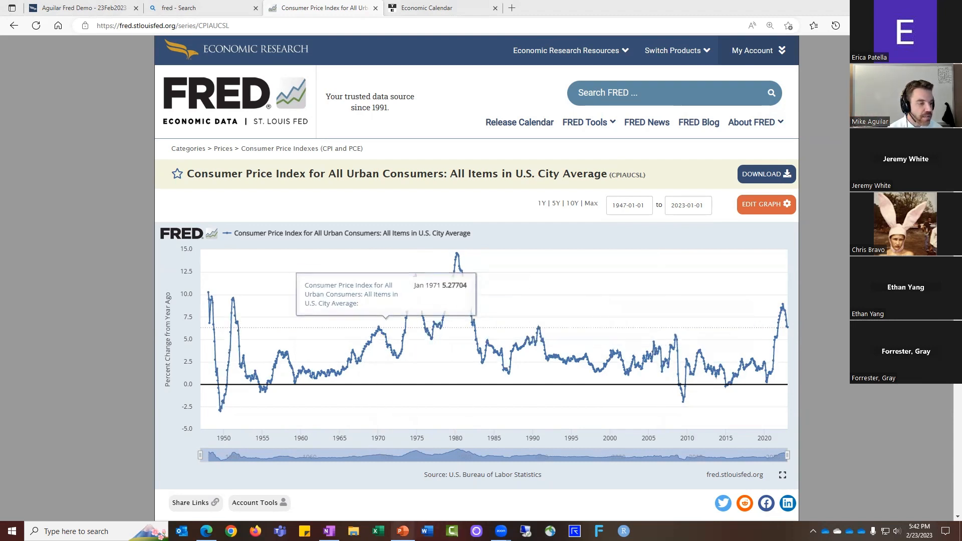
- Switch to PowerPoint, present from the inflation cycles slide, and advance to the labor / inflation tradeoff slide
left_click(402, 531)
left_click(61, 61)
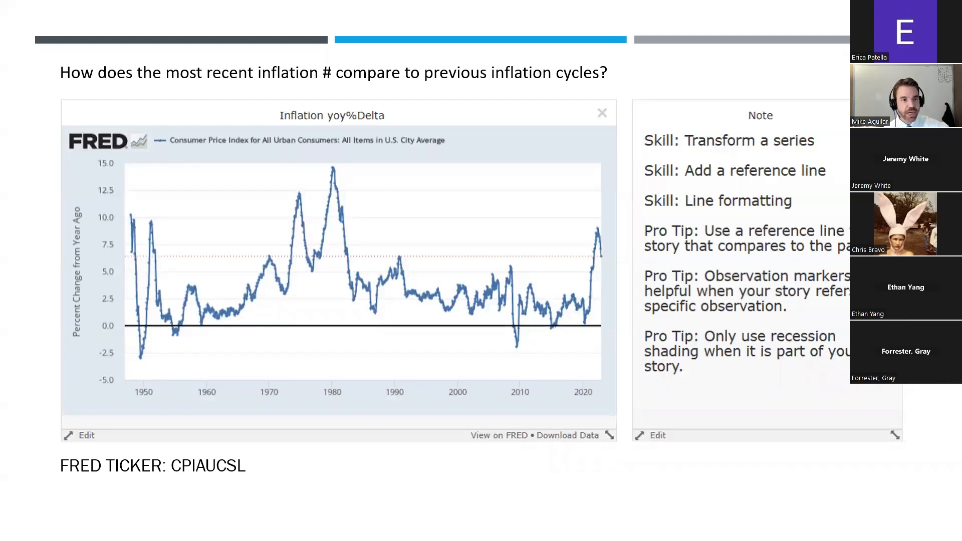
key("Right")
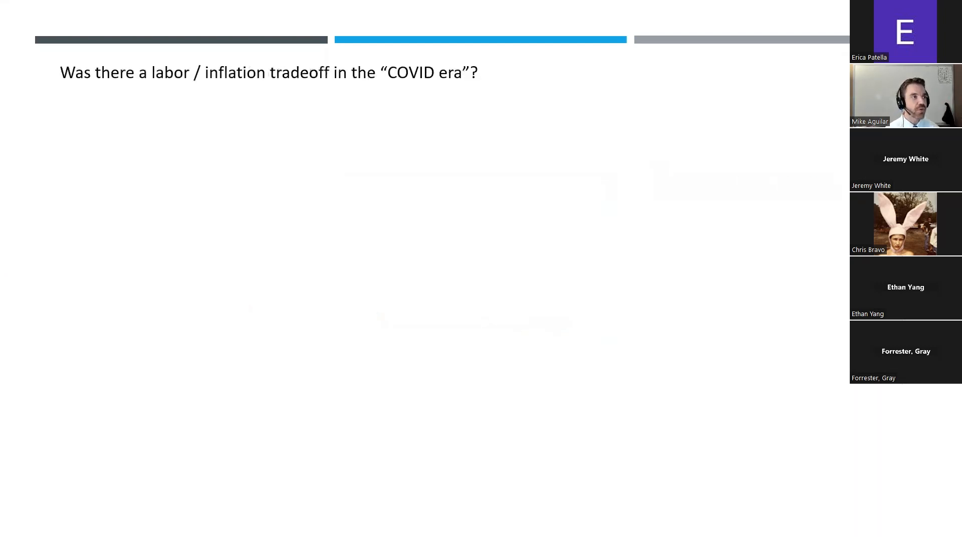
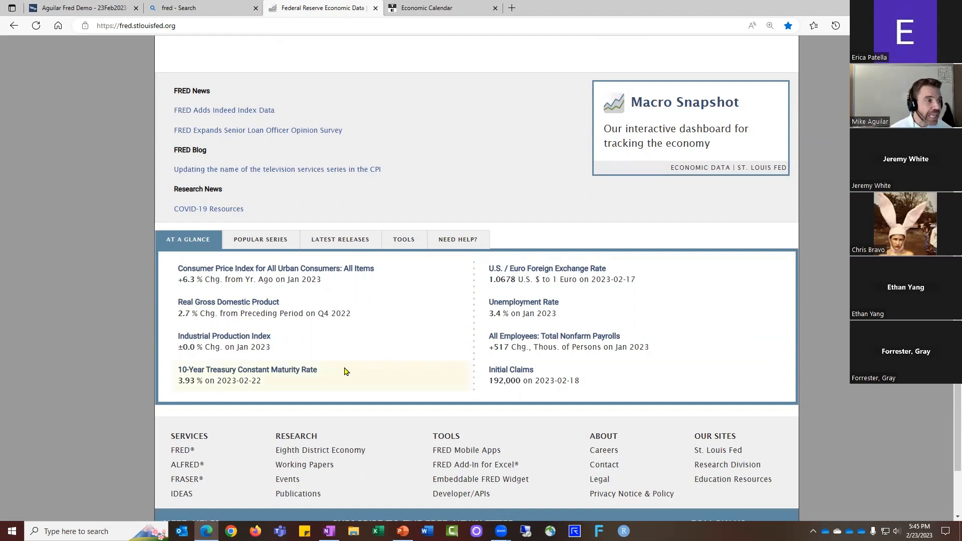
- Open the Consumer Price Index for All Urban Consumers series and add the Unemployment Rate series (UNRATE) as a second line on its graph
left_click(299, 277)
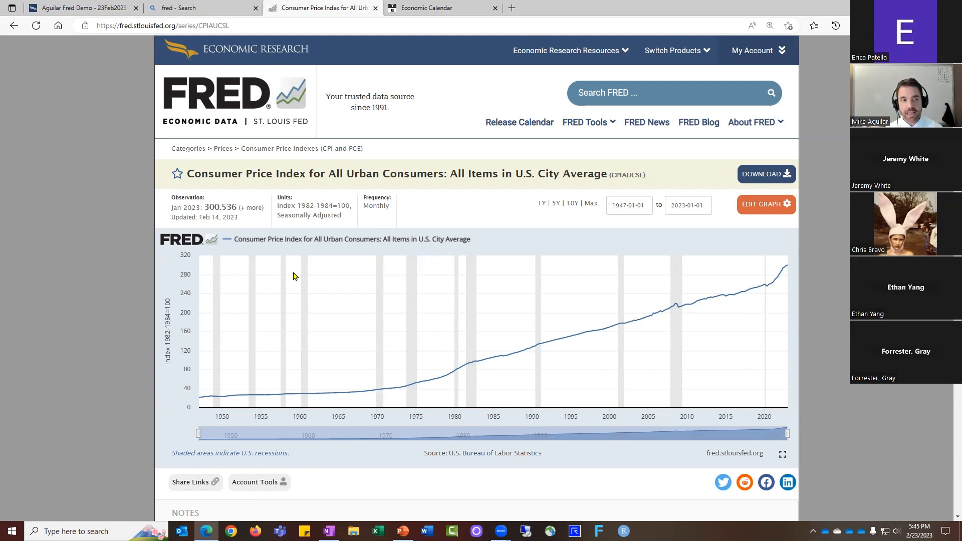
left_click(787, 206)
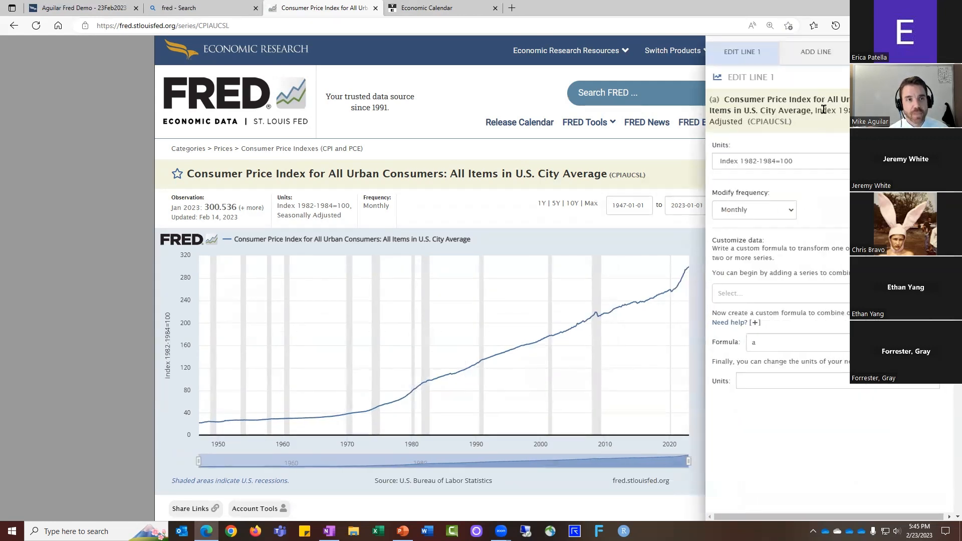
left_click(827, 60)
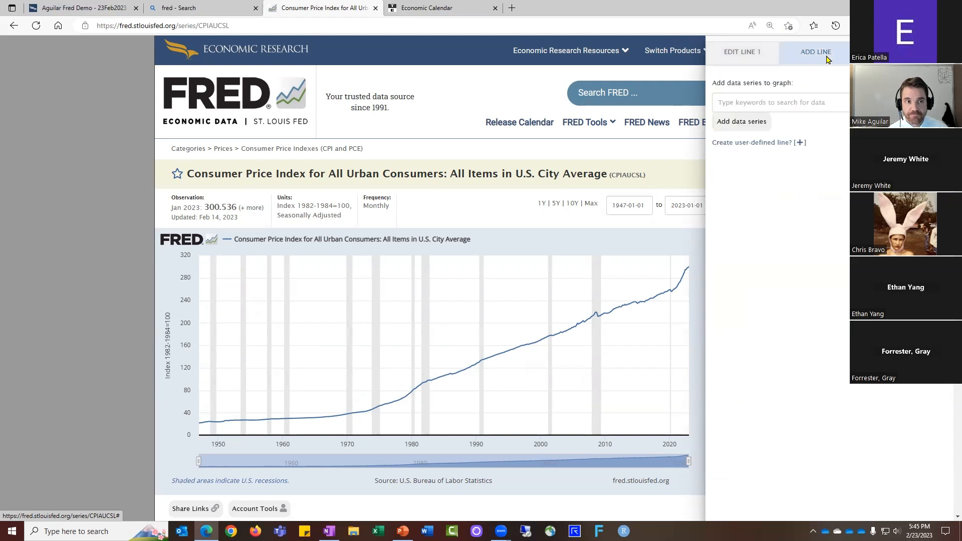
left_click(810, 103)
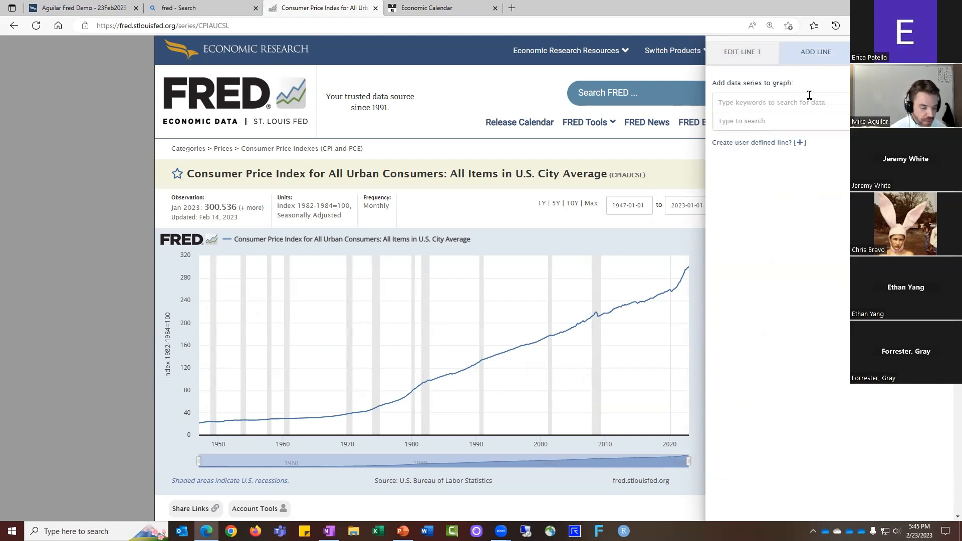
type("UNRATE")
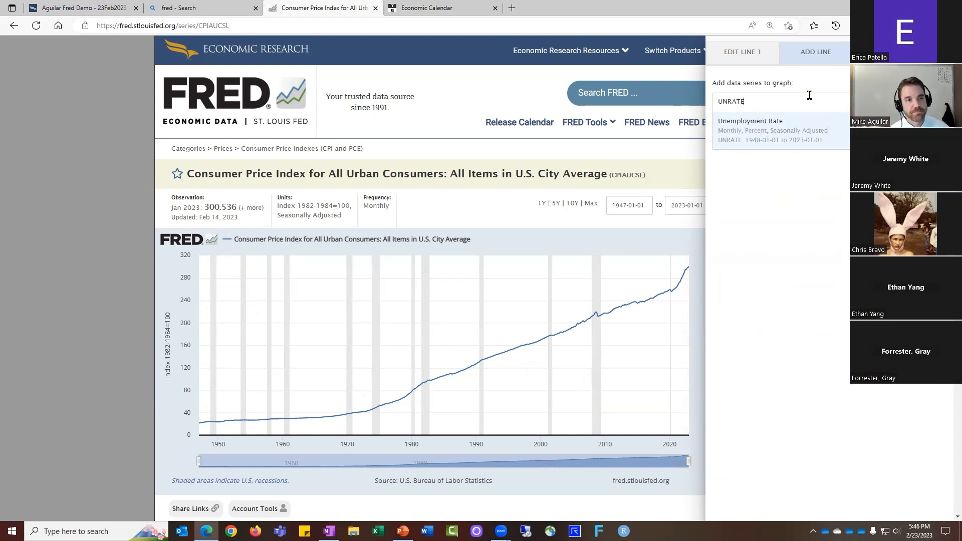
left_click(800, 140)
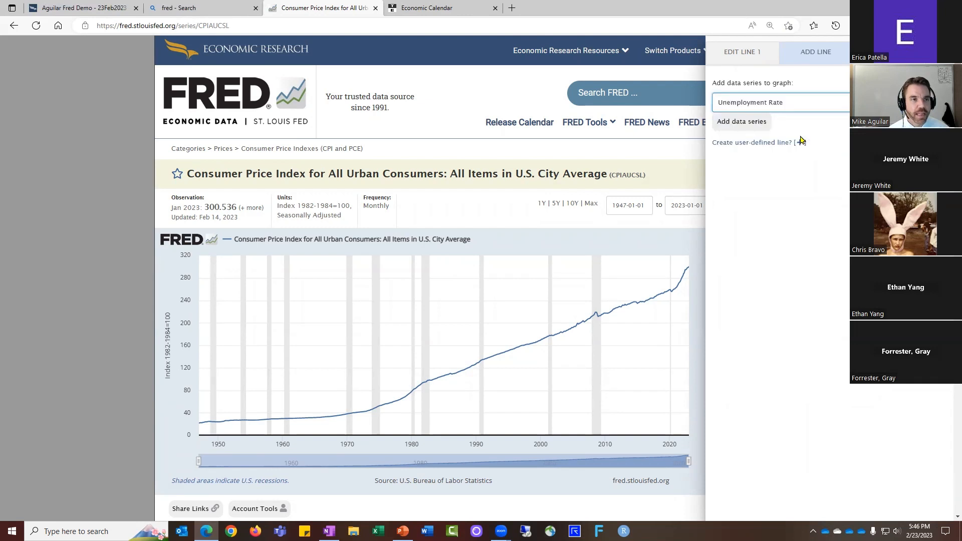
left_click(742, 123)
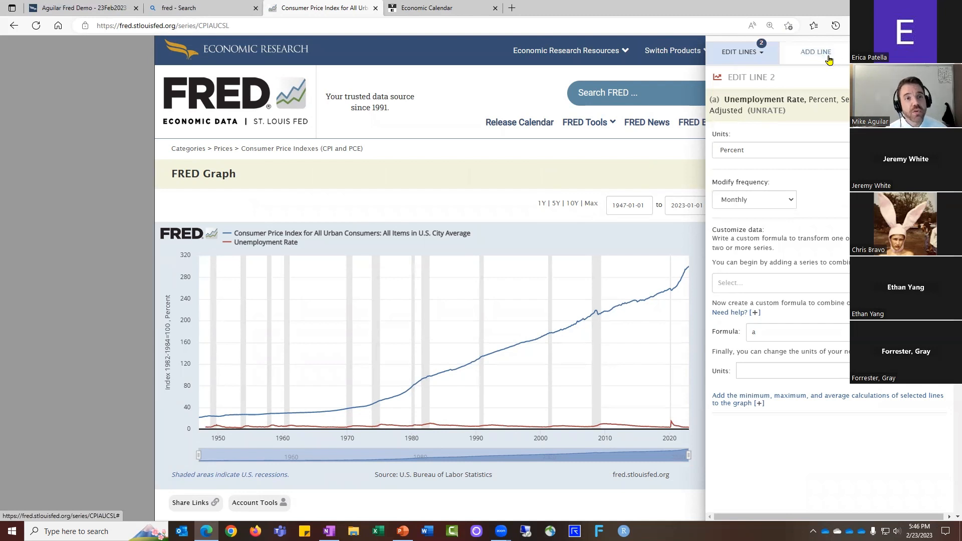
- Change the graph type from Line to Scatter
left_click(888, 52)
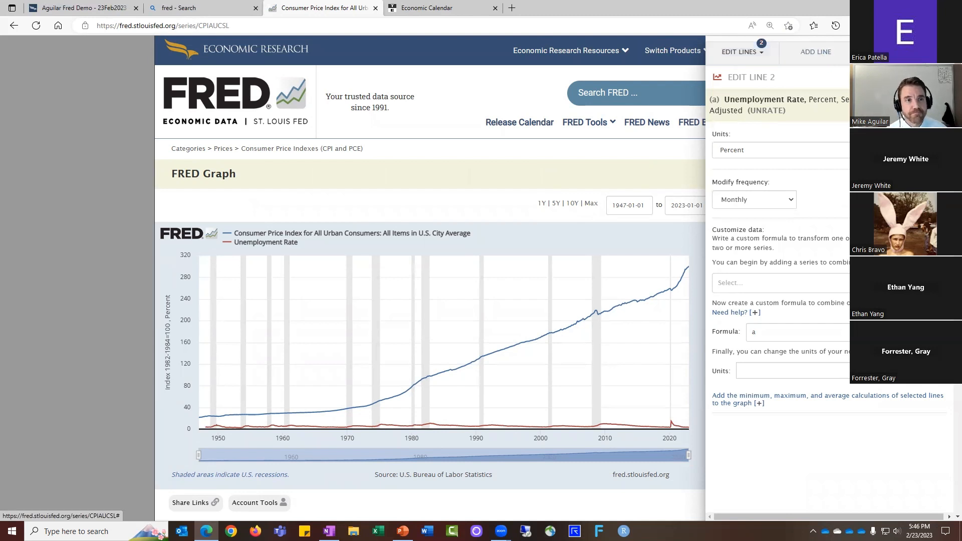
left_click(805, 96)
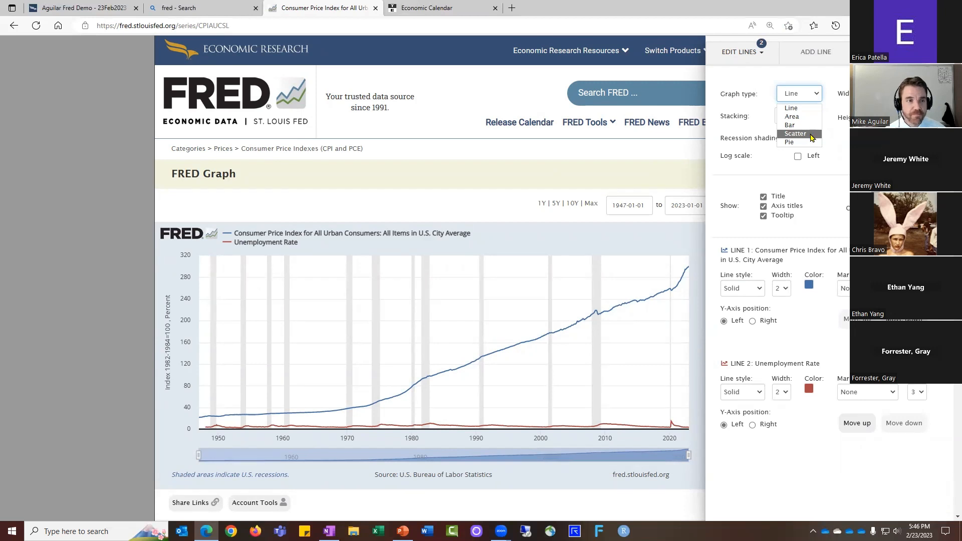
left_click(796, 134)
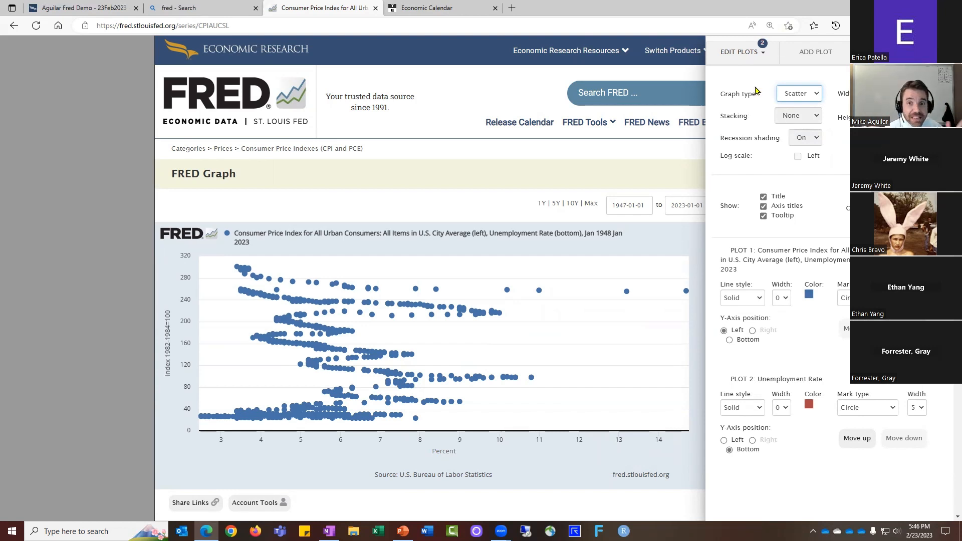
- Set the CPI plot's units to Percent Change from Year Ago, applying the same units to the unemployment plot
mouse_move(601, 264)
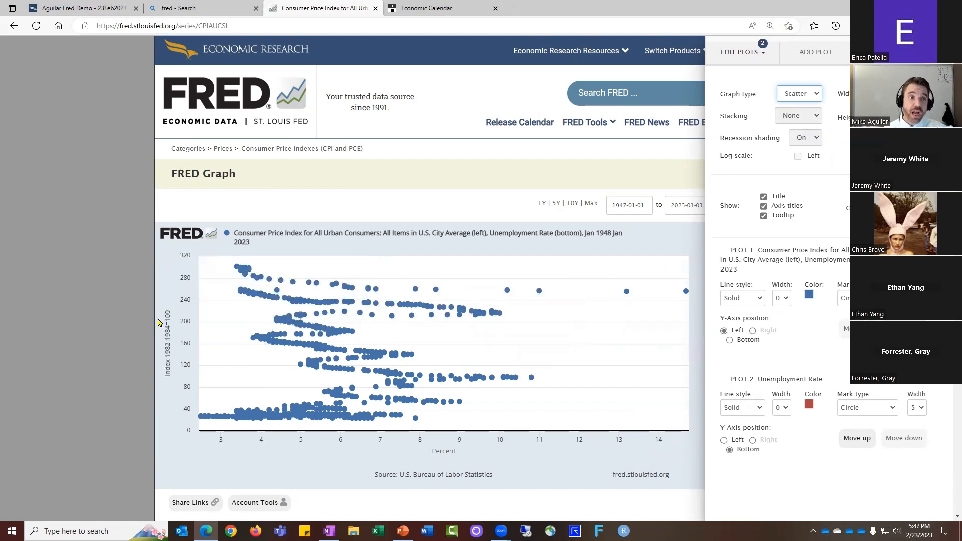
mouse_move(332, 286)
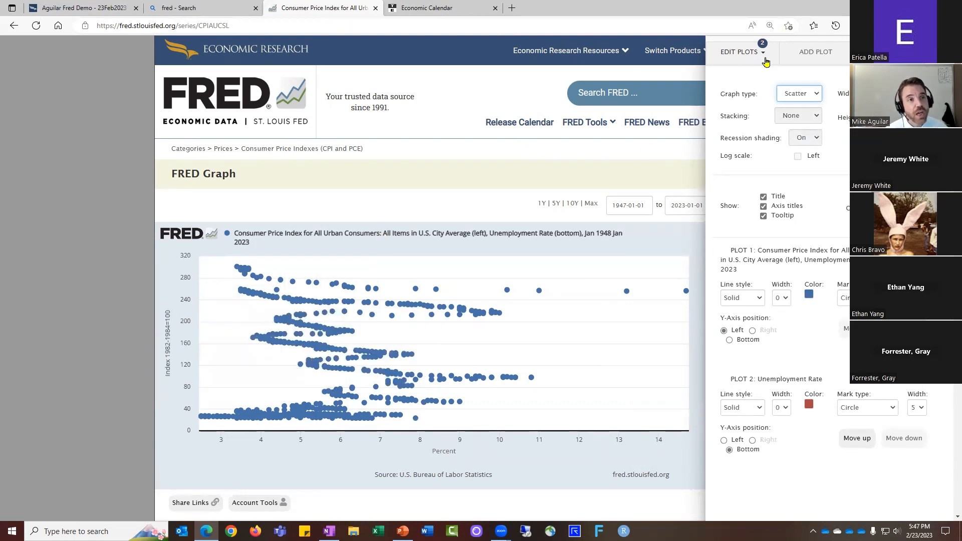
left_click(764, 59)
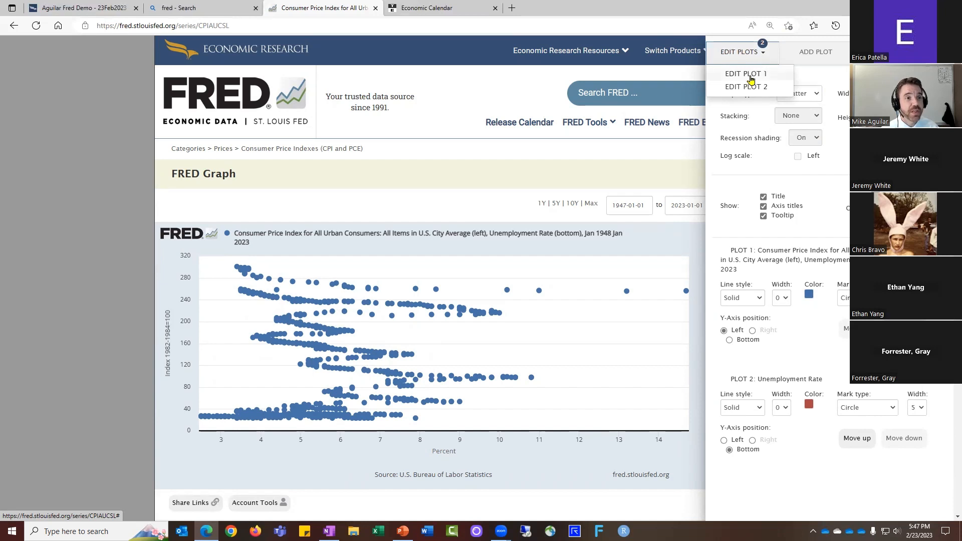
left_click(751, 78)
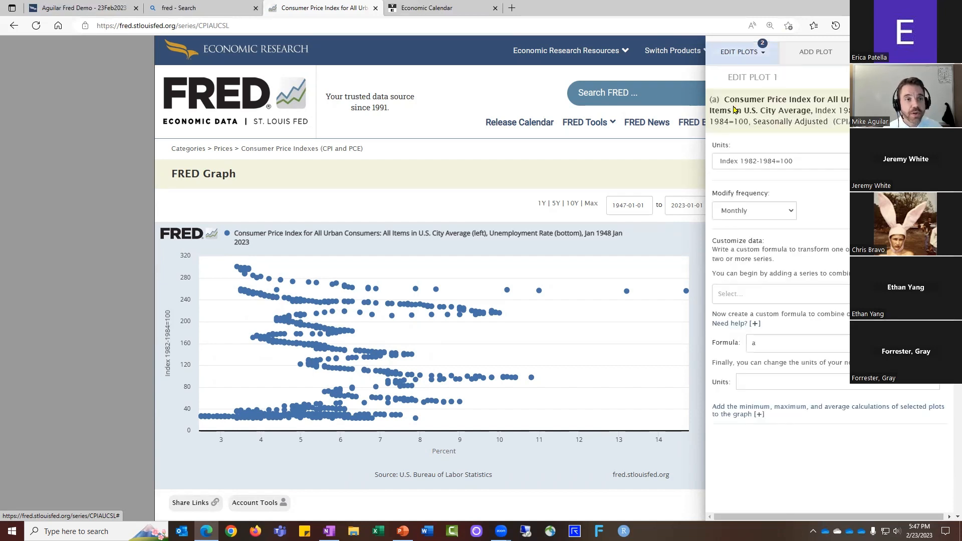
left_click(847, 161)
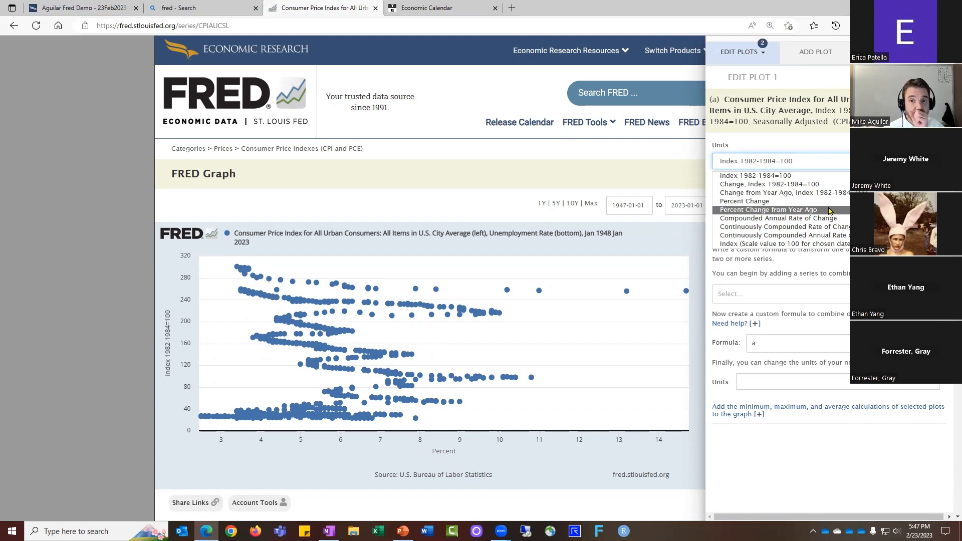
left_click(830, 210)
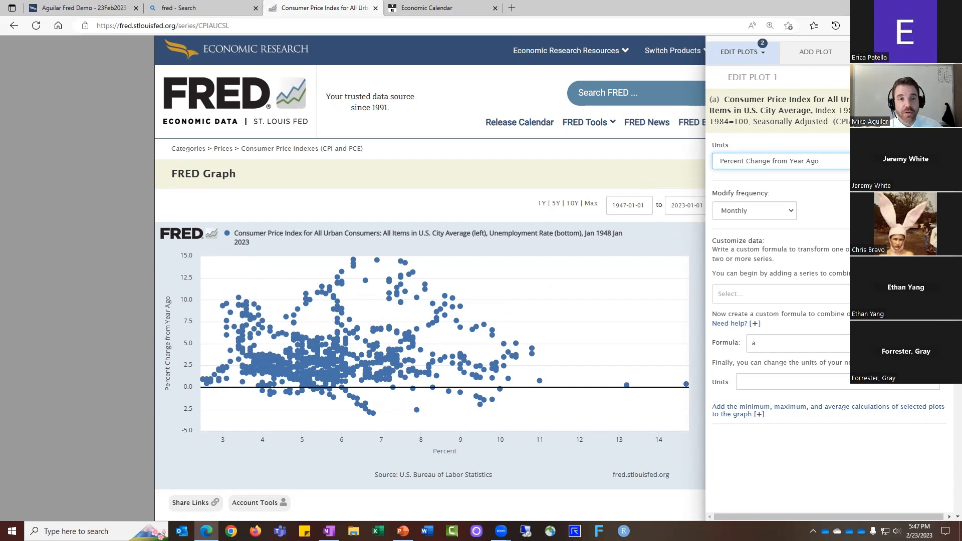
left_click(481, 273)
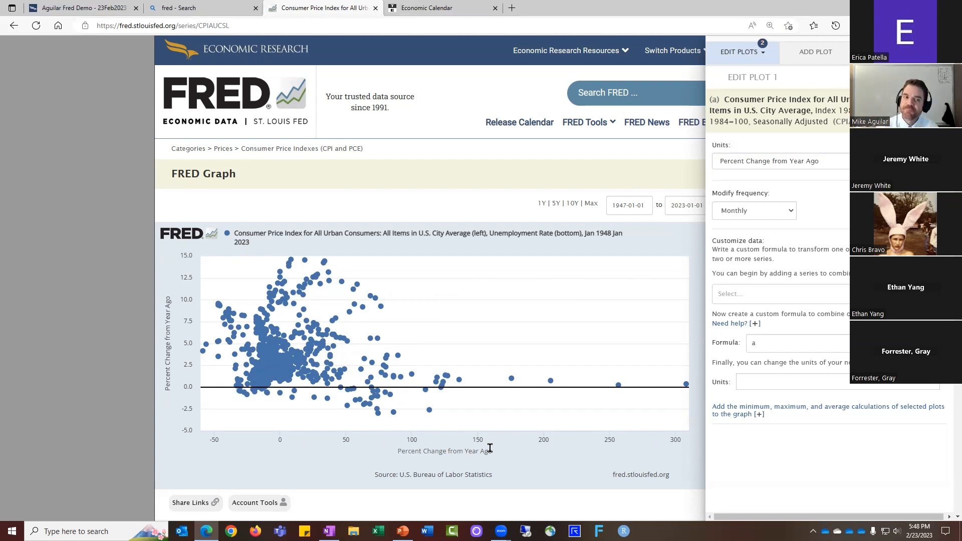
- Set the Unemployment Rate plot's units back to Percent and close the graph editor
left_click(735, 56)
left_click(747, 86)
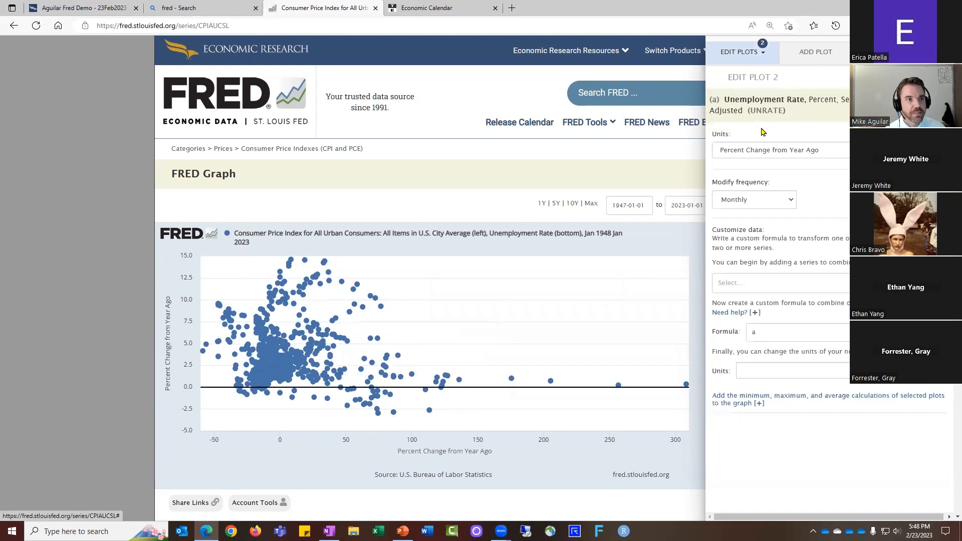
left_click(779, 151)
left_click(781, 165)
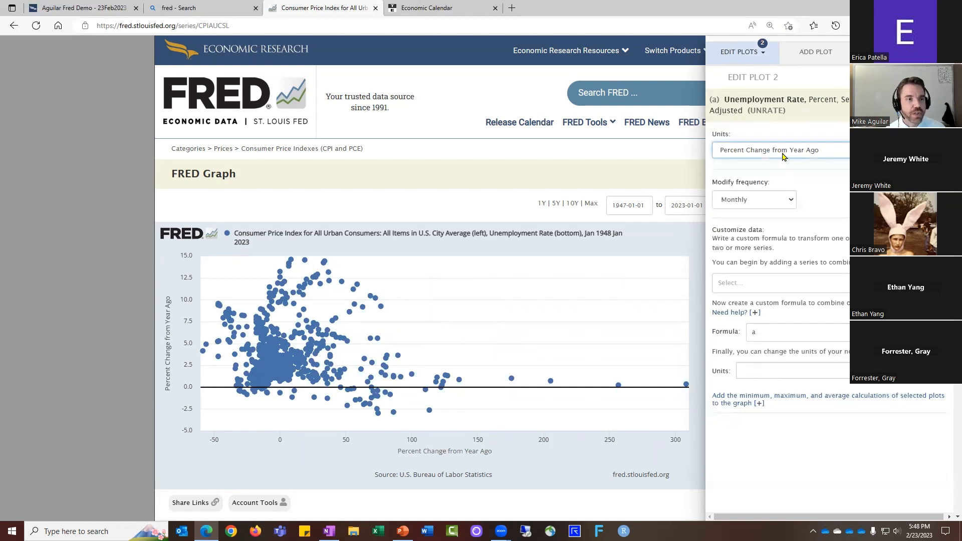
left_click(784, 156)
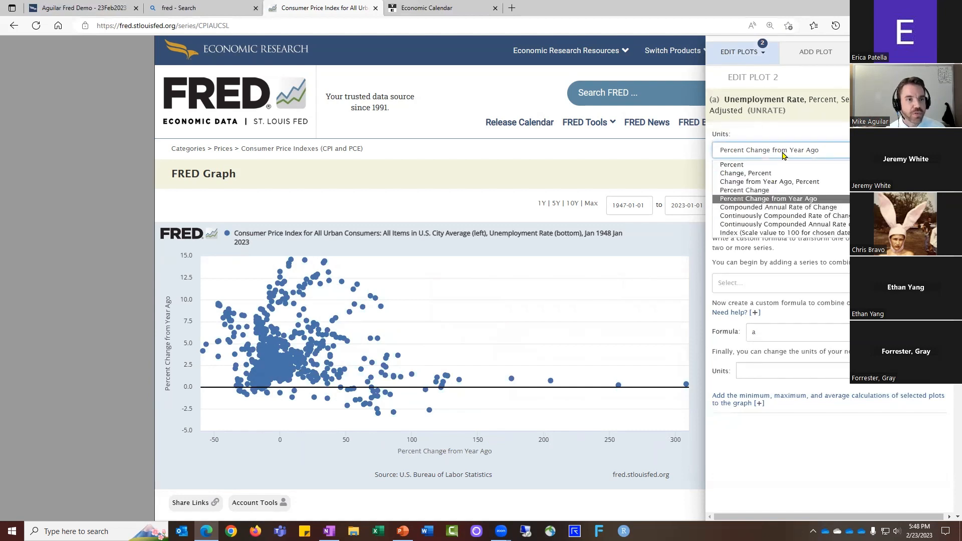
left_click(755, 172)
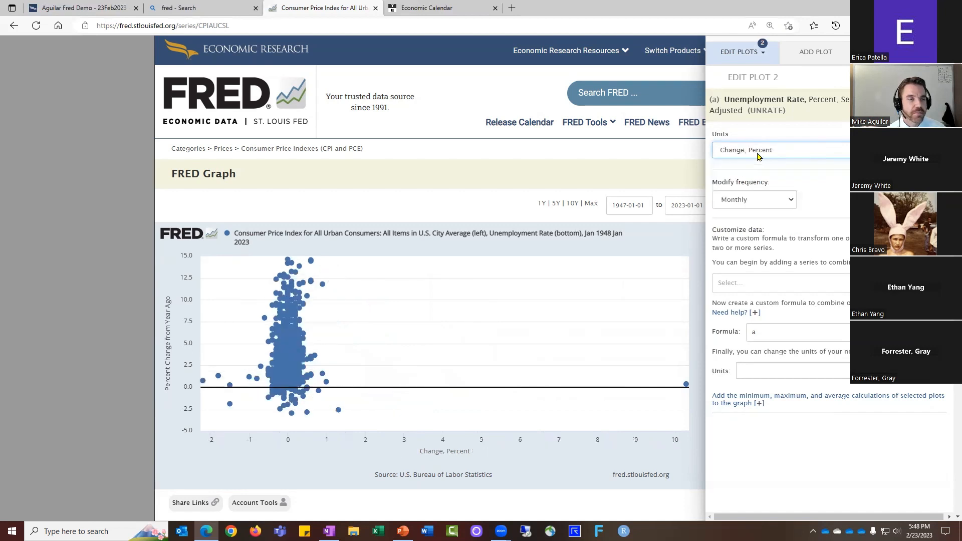
left_click(757, 154)
left_click(756, 181)
left_click(809, 165)
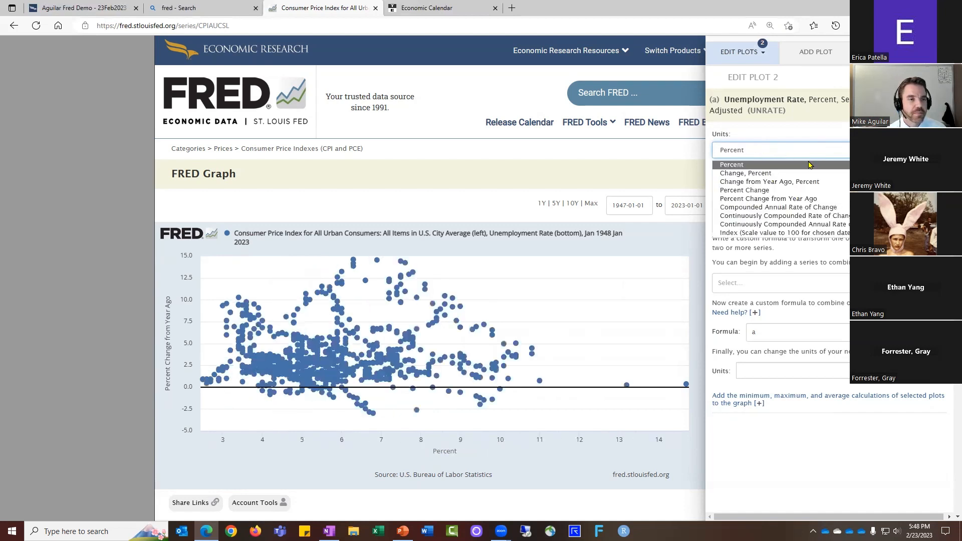
left_click(758, 166)
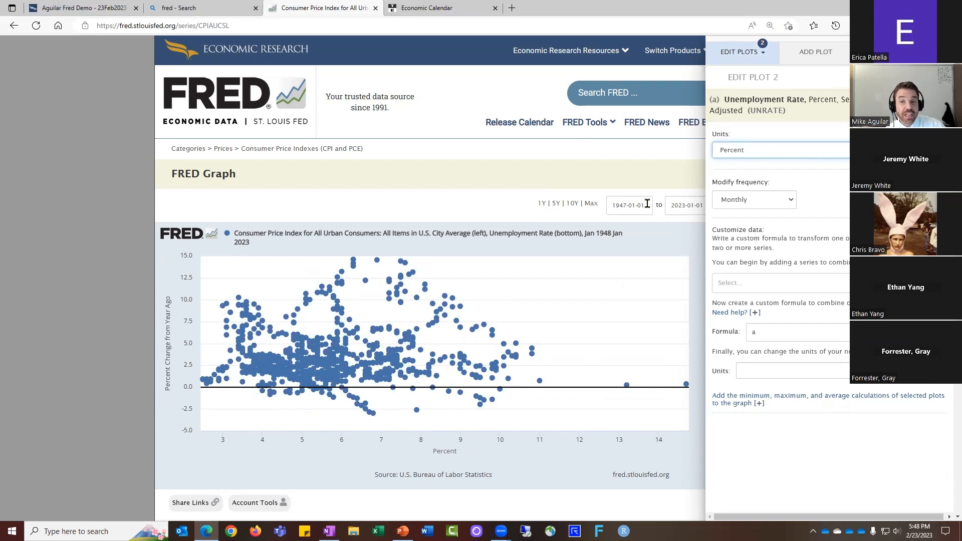
left_click(489, 199)
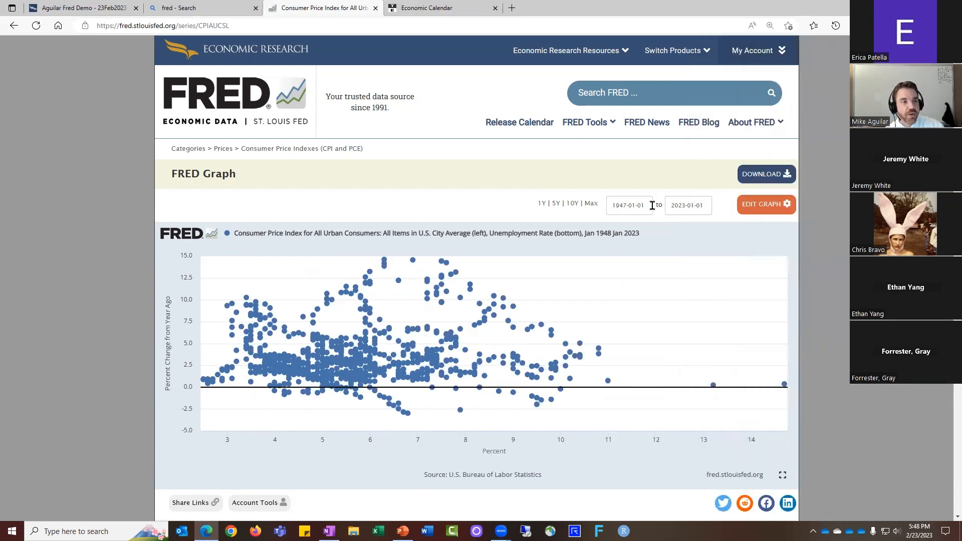
- Set the start date of the graph's range to 2019-12-01
left_click(542, 203)
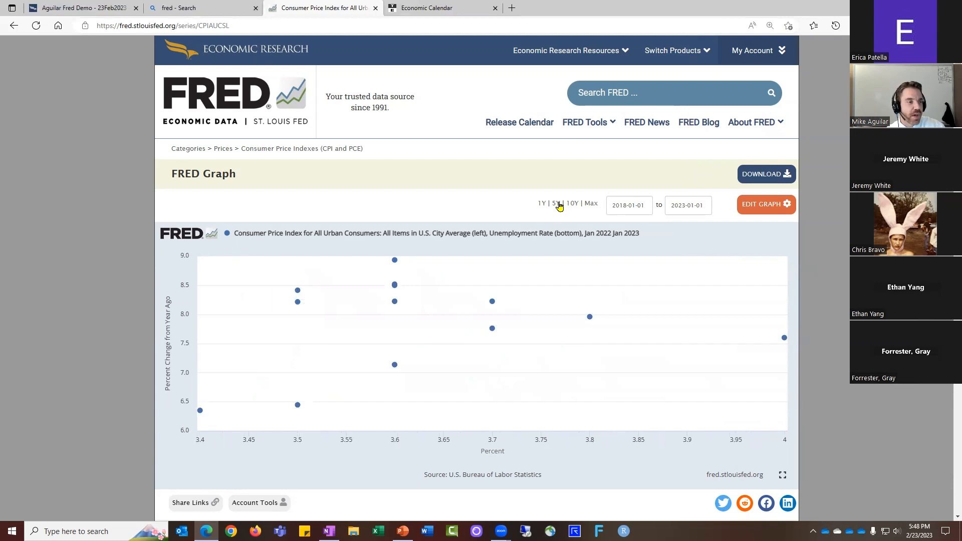
left_click(646, 203)
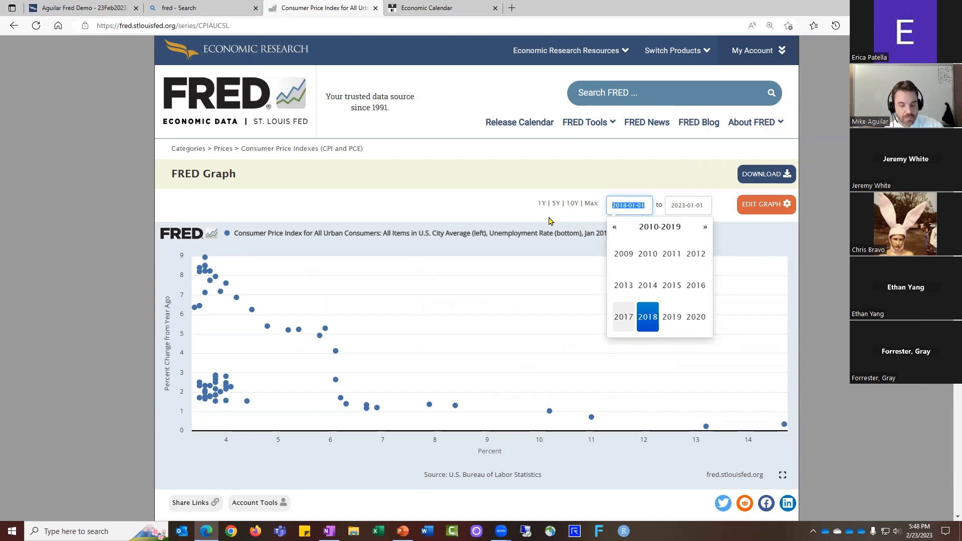
type("2019-12-01")
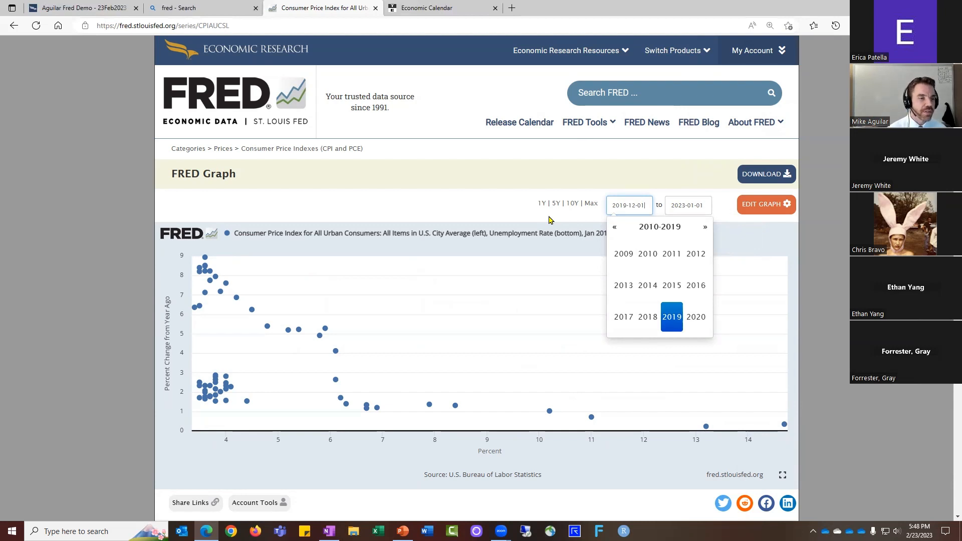
left_click(540, 214)
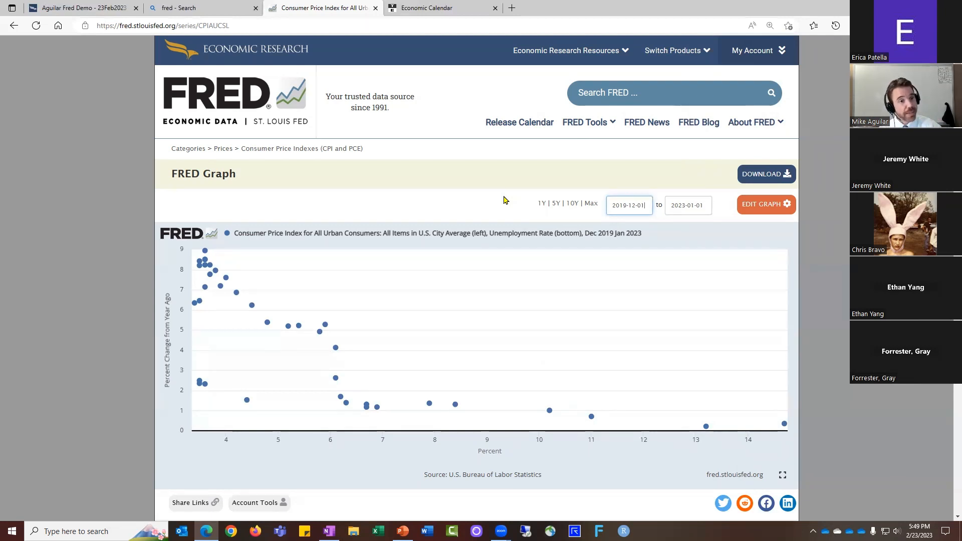
- Recolor the CPI versus unemployment scatter markers red (D0021B) in the graph's formatting options and close the graph editor
left_click(766, 205)
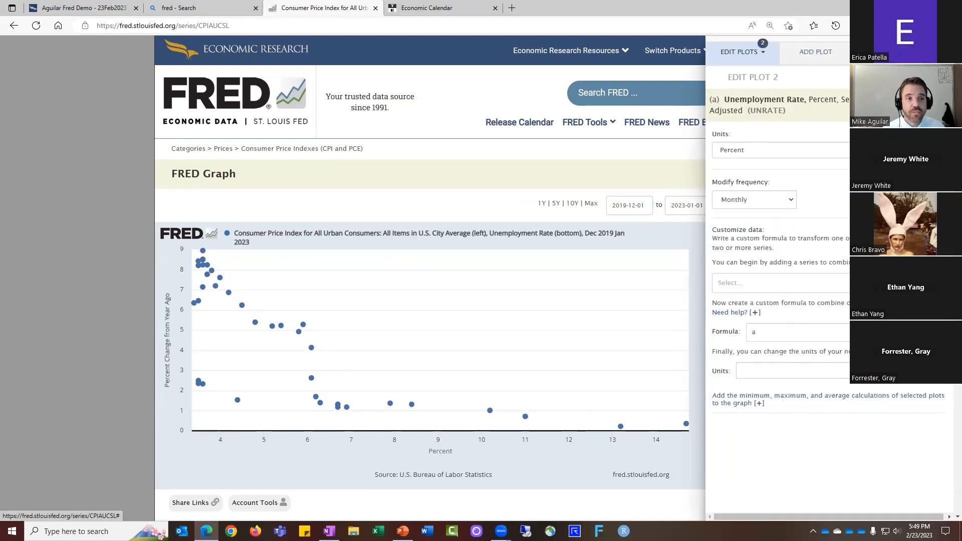
left_click(889, 52)
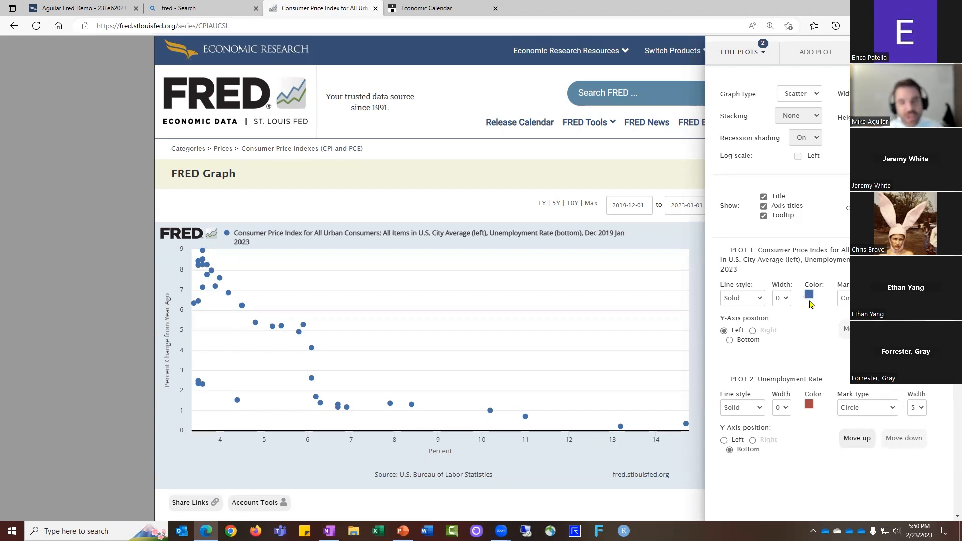
left_click(812, 298)
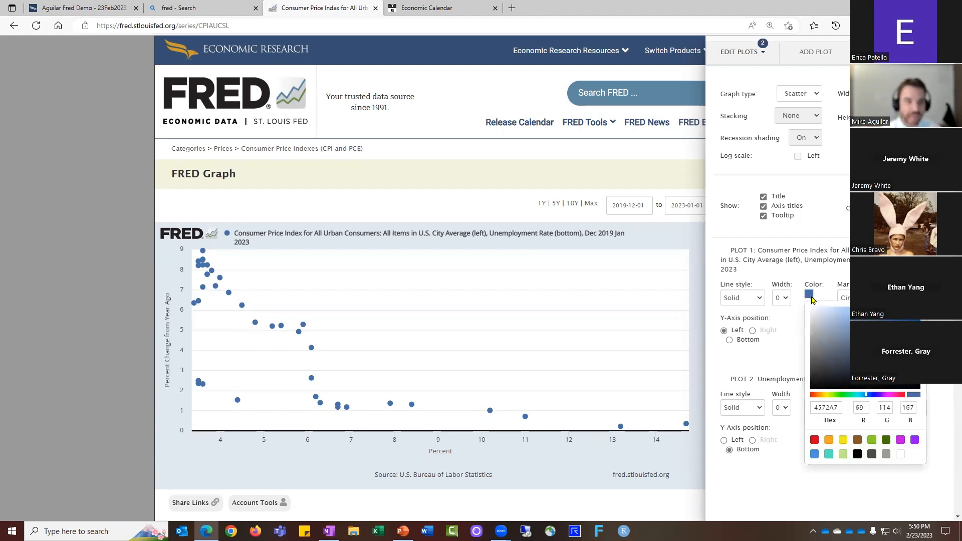
left_click(815, 439)
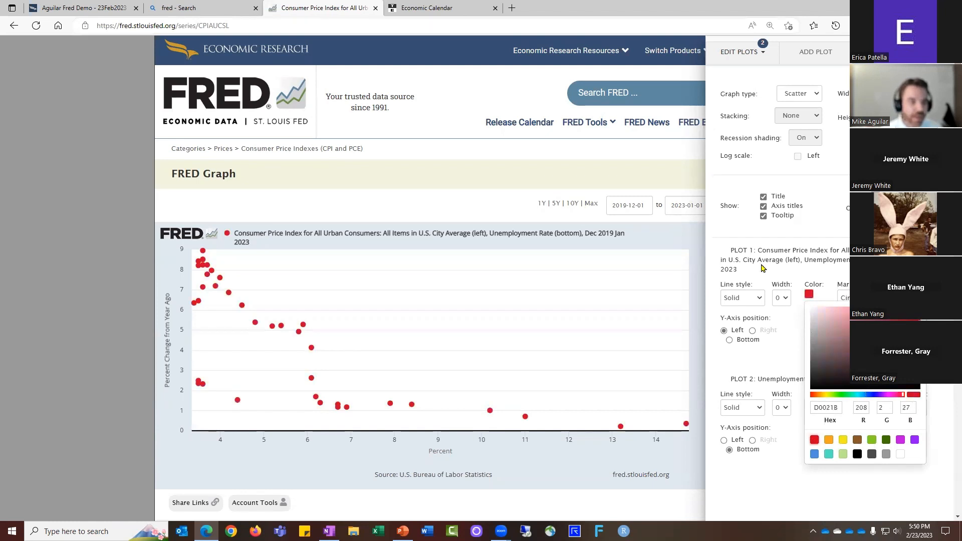
left_click(512, 196)
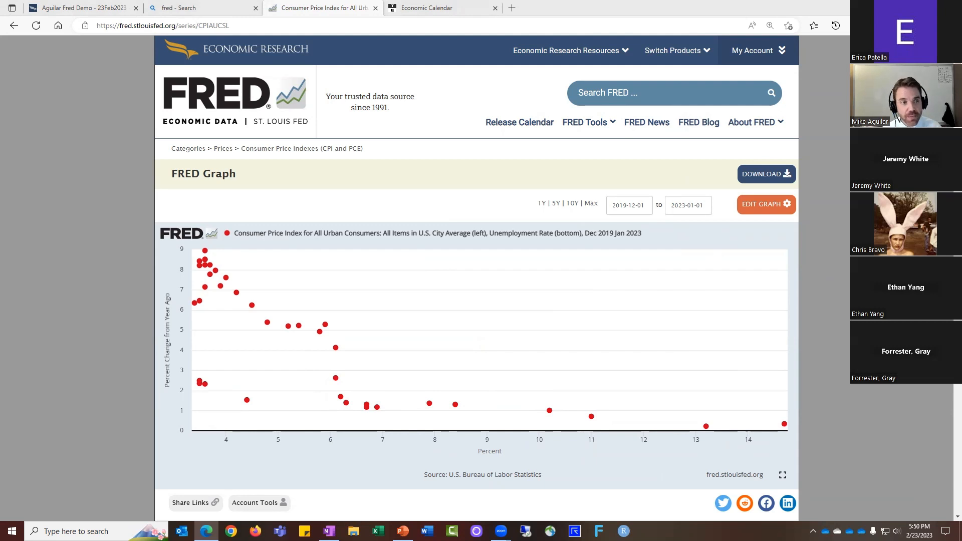
- Examine the inflation and unemployment values of individual scatter points, starting from the highest unemployment rates
mouse_move(782, 426)
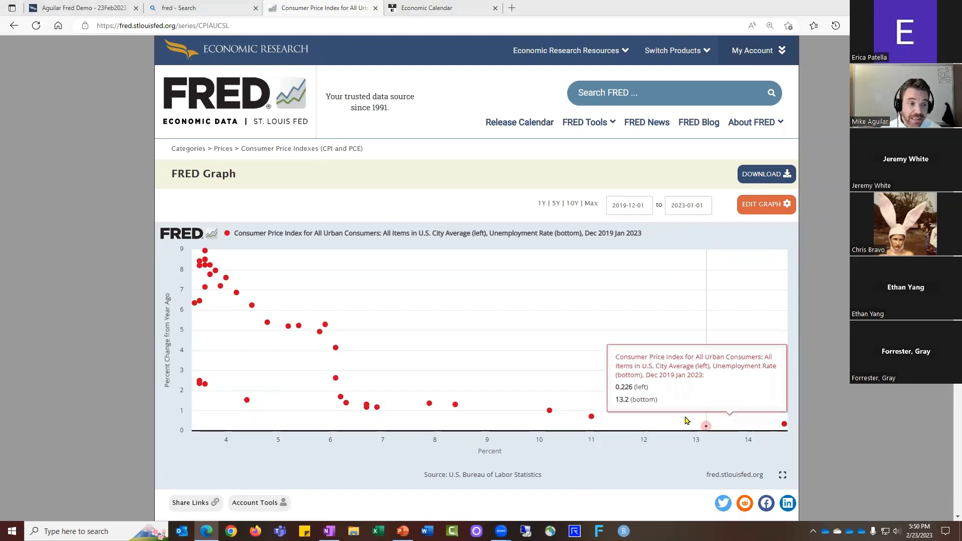
mouse_move(597, 417)
mouse_move(556, 416)
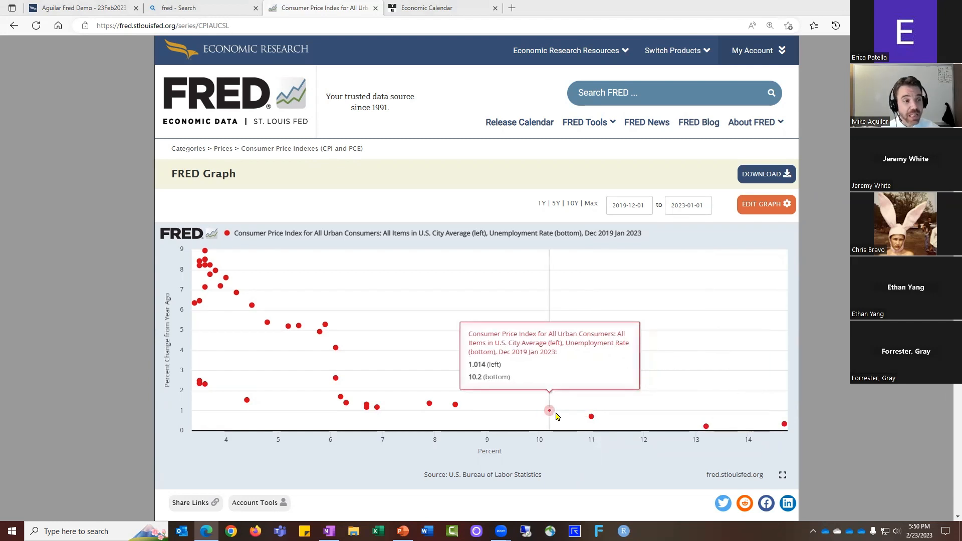
- Switch to PowerPoint, present the slide on the gap between the two Jobs Report surveys with its chart, and end the slide show
mouse_move(459, 406)
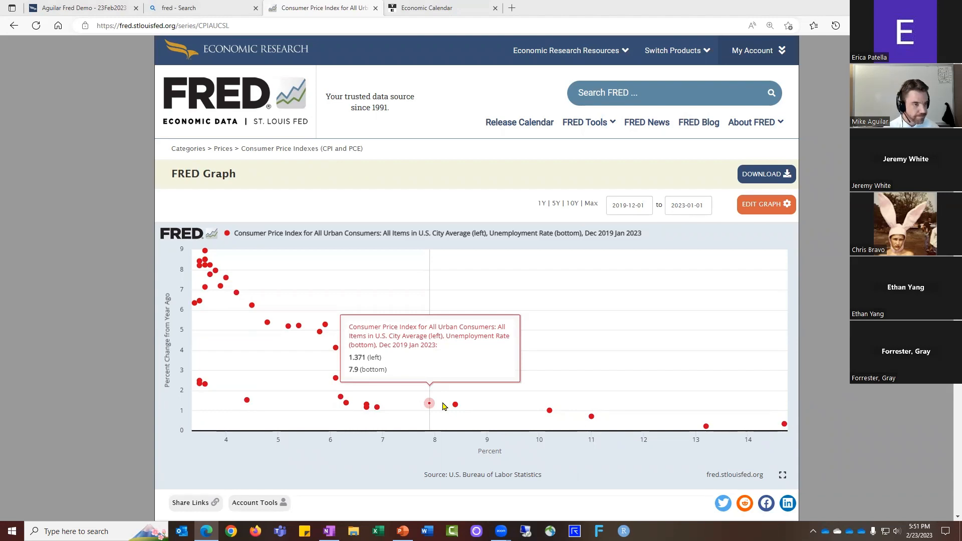
key("alt+Tab")
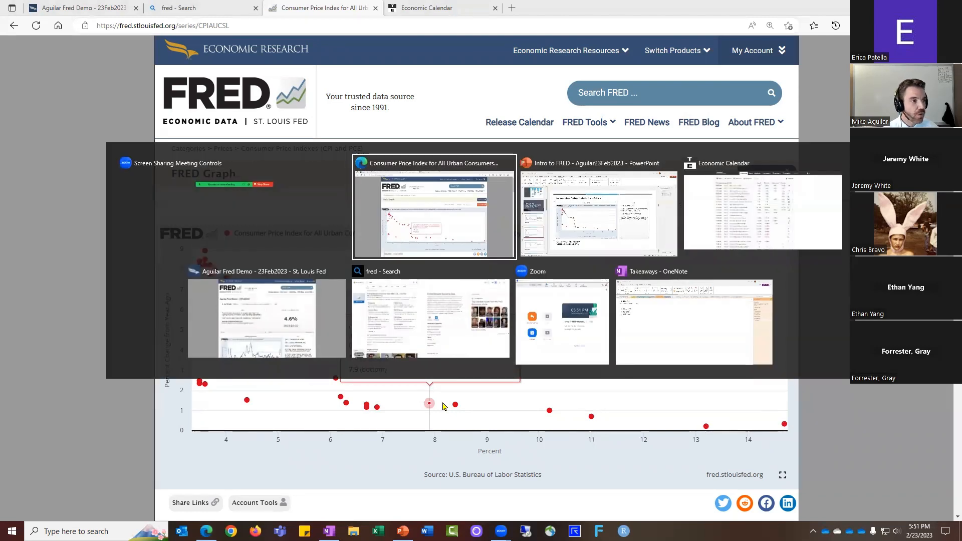
key("alt+Tab")
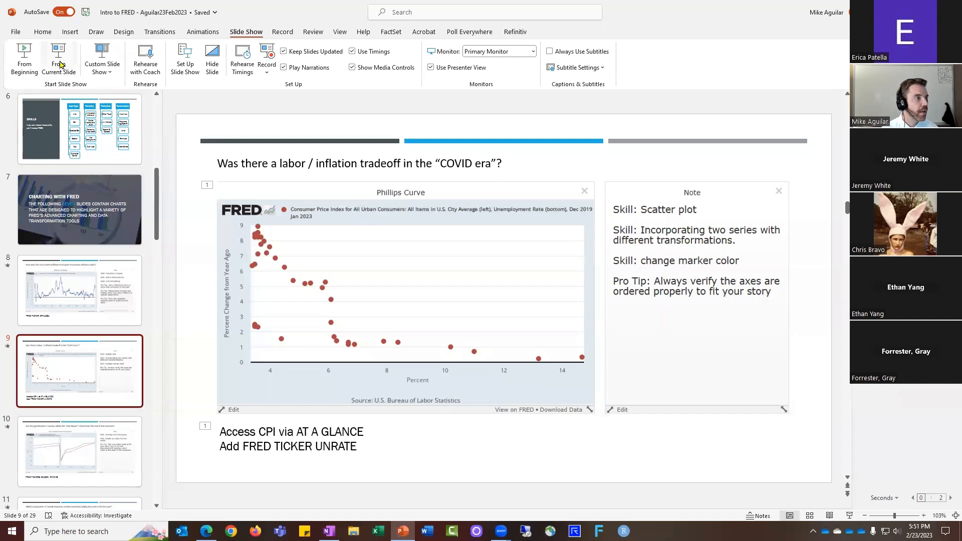
left_click(60, 63)
key("Right")
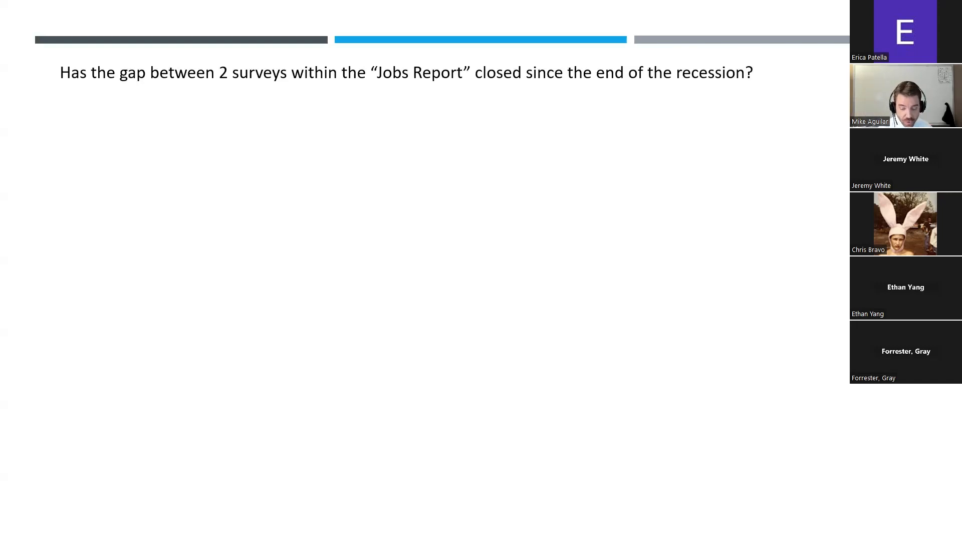
key("Right")
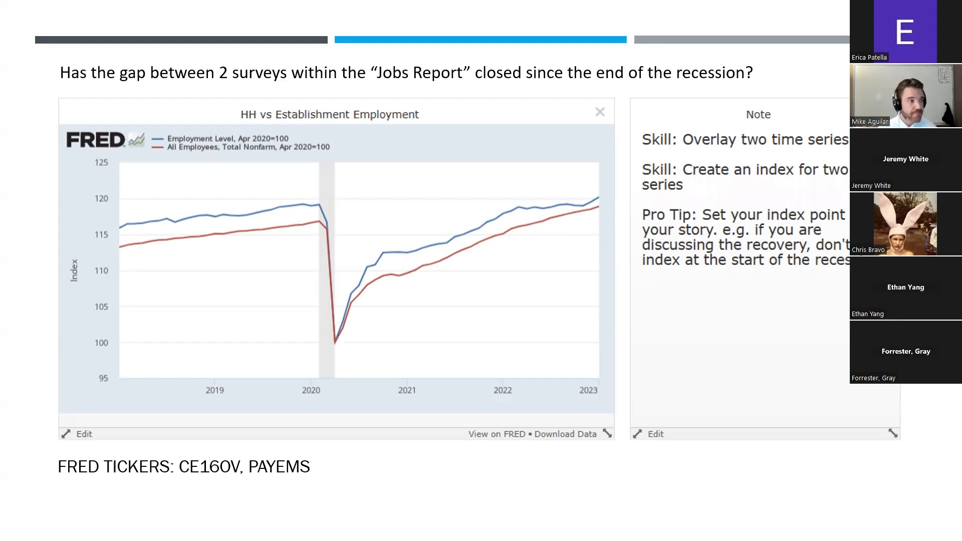
key("Escape")
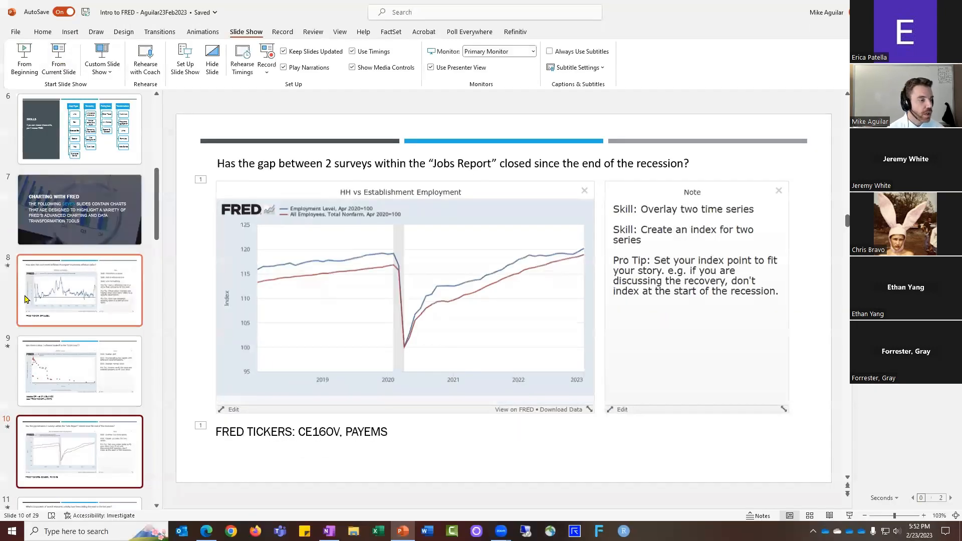
- Switch back to FRED in the browser, search from its home page for CE16OV, and open the Employment Level series
left_click(206, 531)
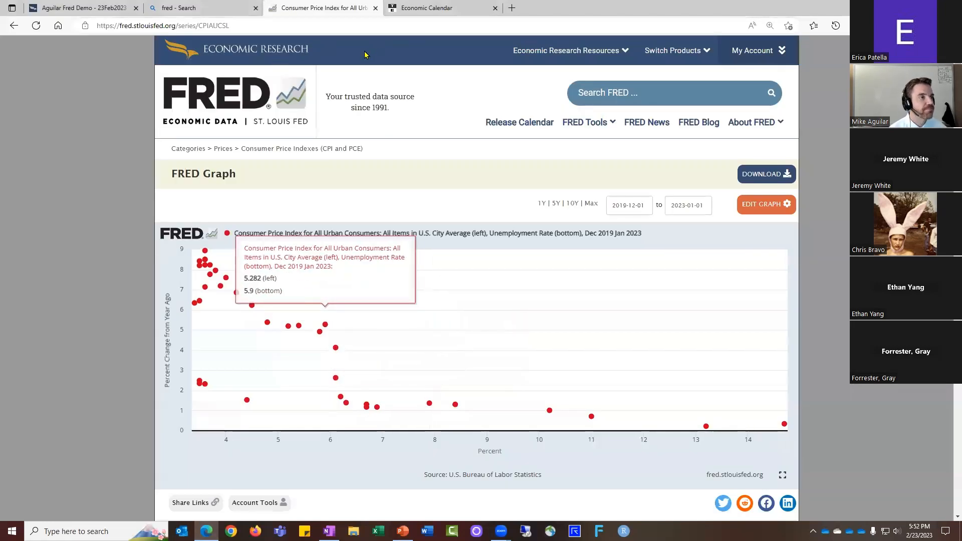
left_click(278, 105)
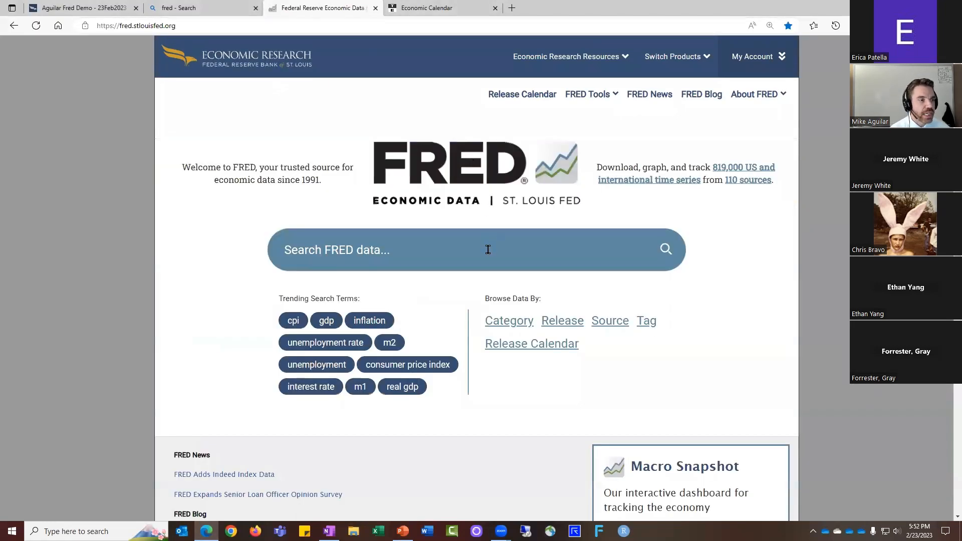
left_click(487, 250)
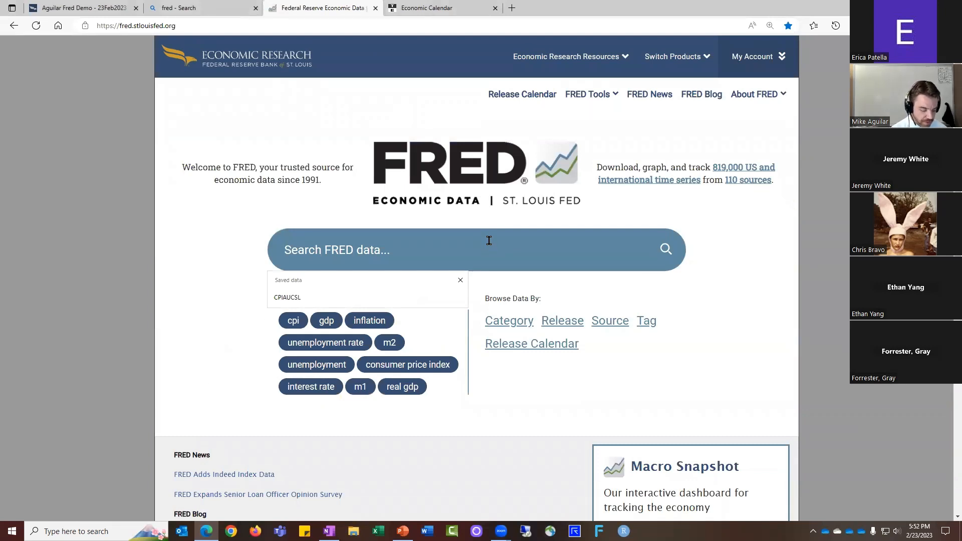
type("CE1")
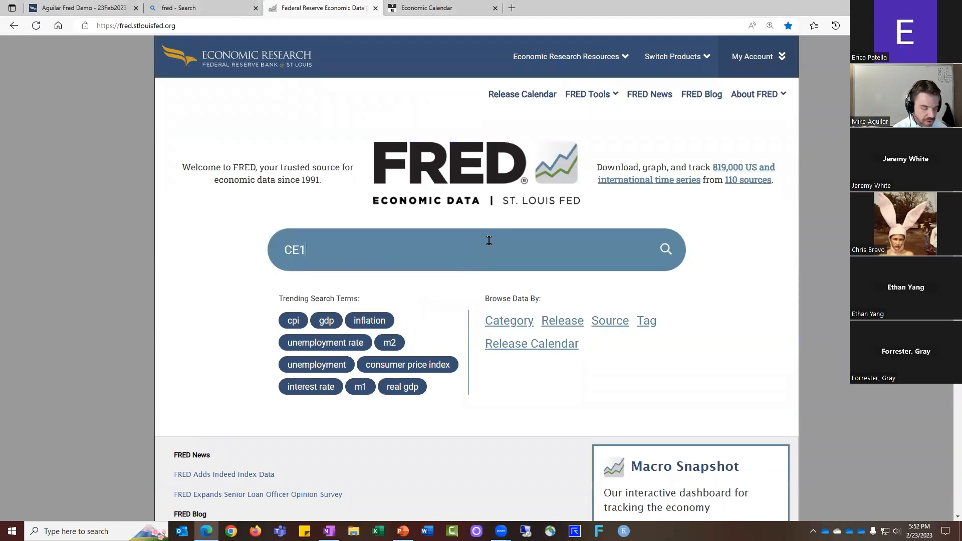
type("6OV")
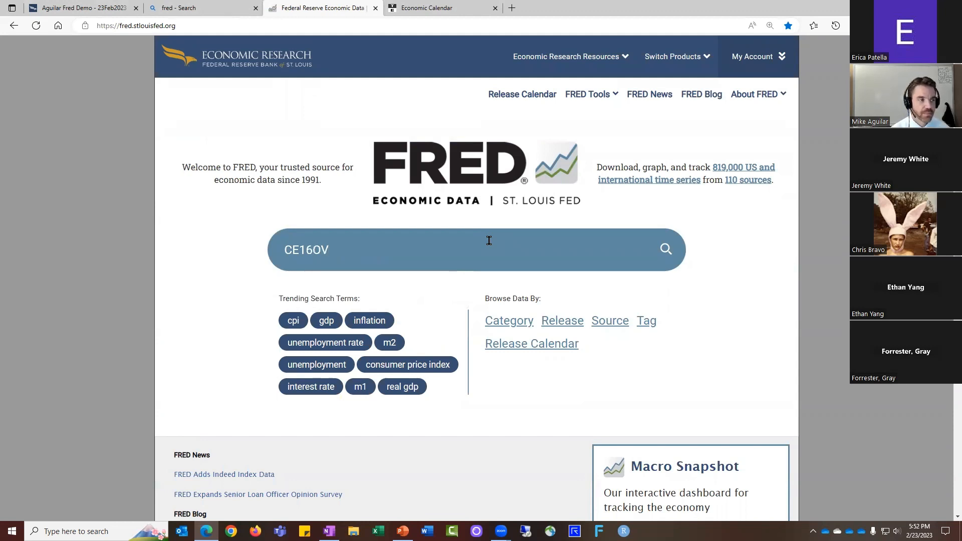
key("Return")
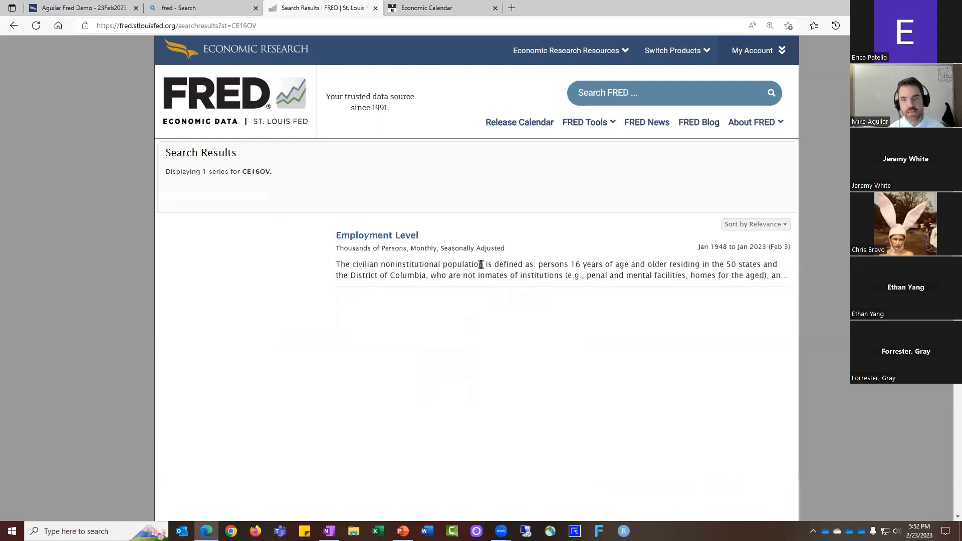
left_click(405, 240)
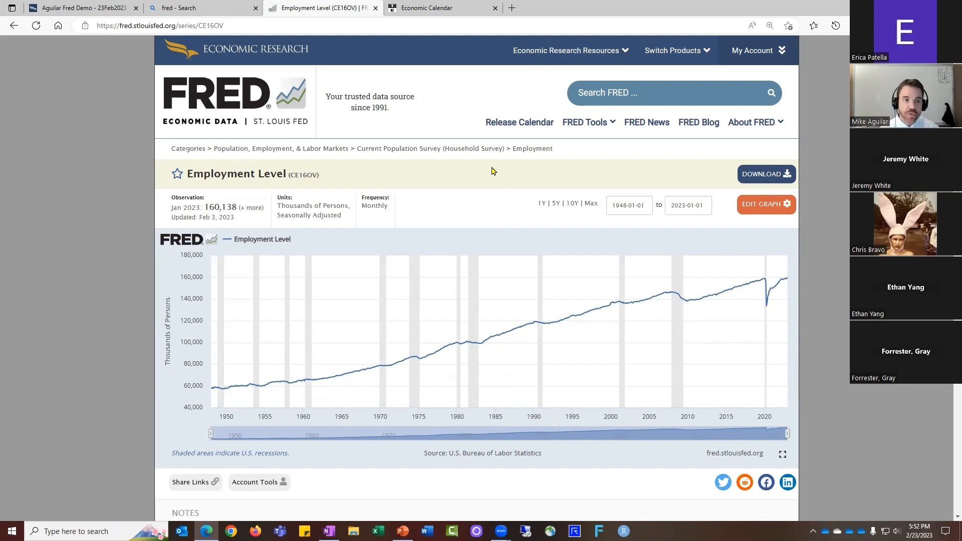
- Add the PAYEMS series (All Employees, Total Nonfarm) as a second line to the Employment Level graph and close the graph editor
left_click(791, 214)
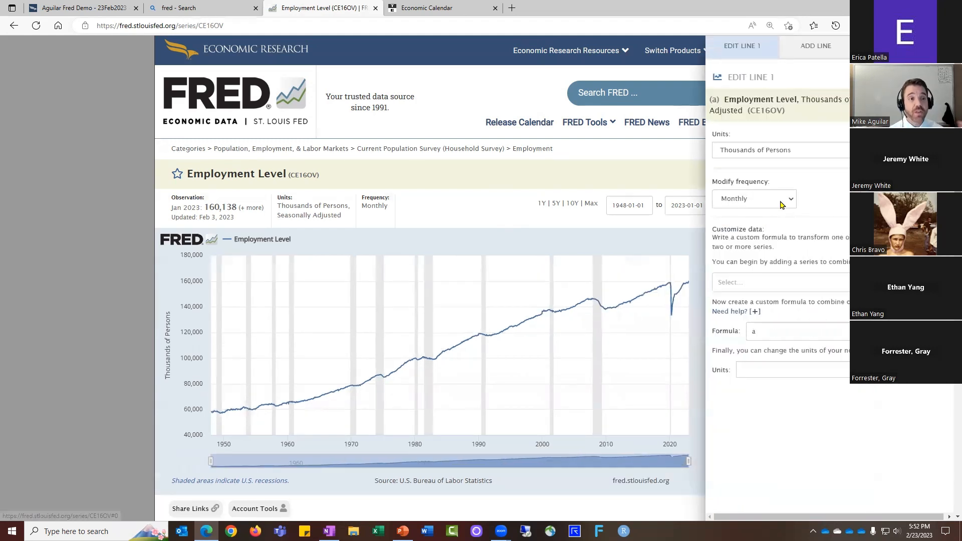
left_click(816, 58)
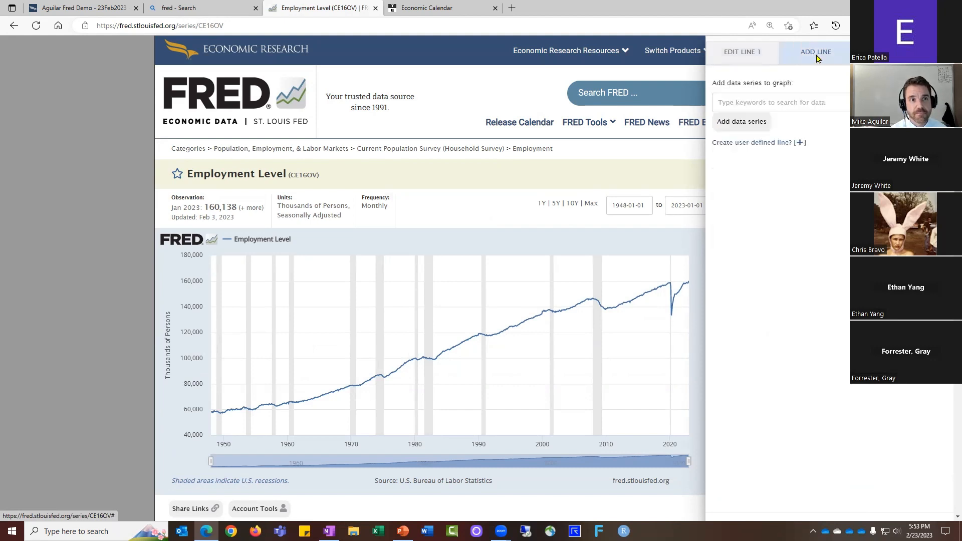
left_click(794, 102)
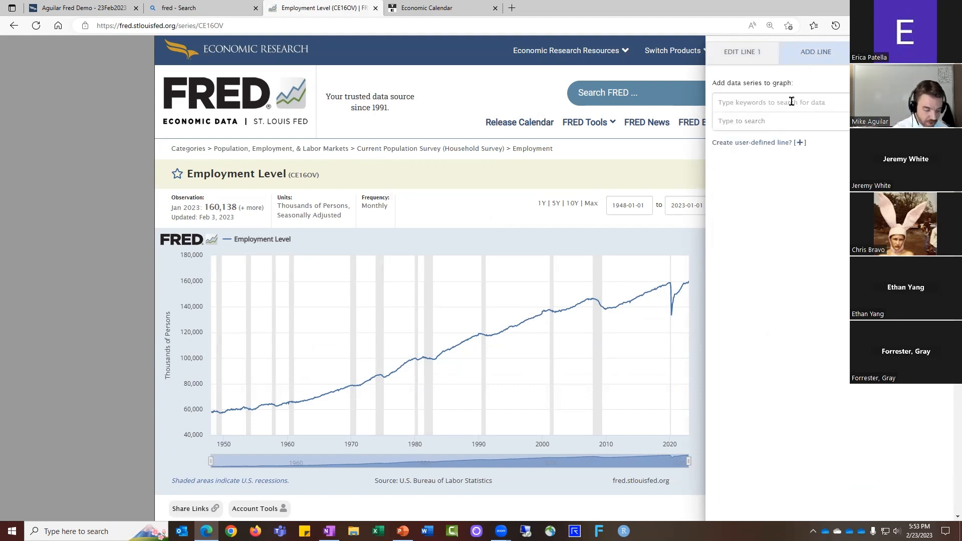
type("PAYEMS")
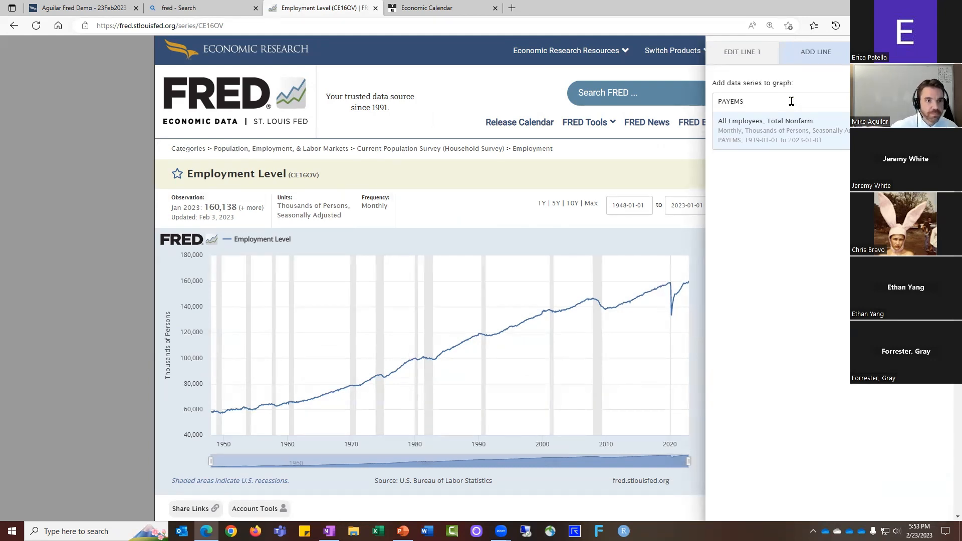
left_click(788, 141)
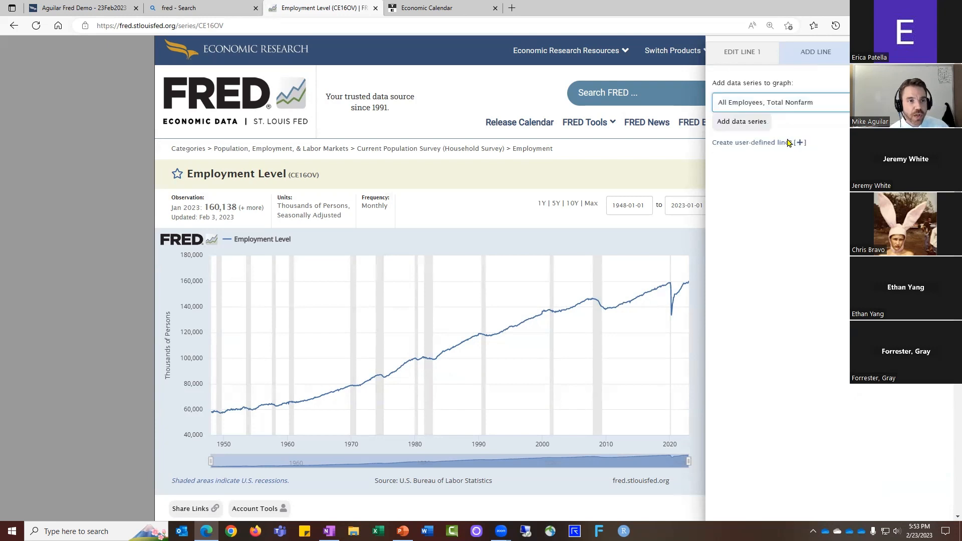
left_click(747, 125)
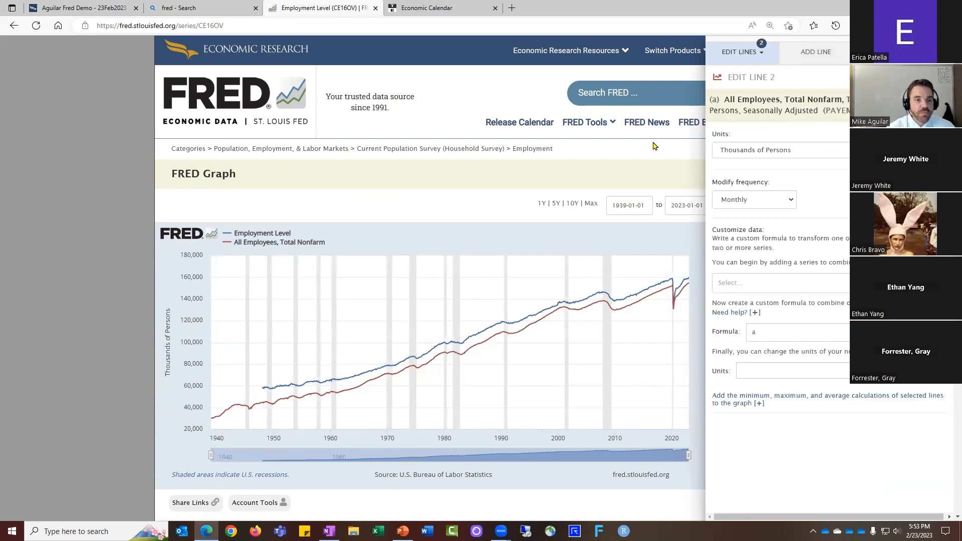
left_click(402, 218)
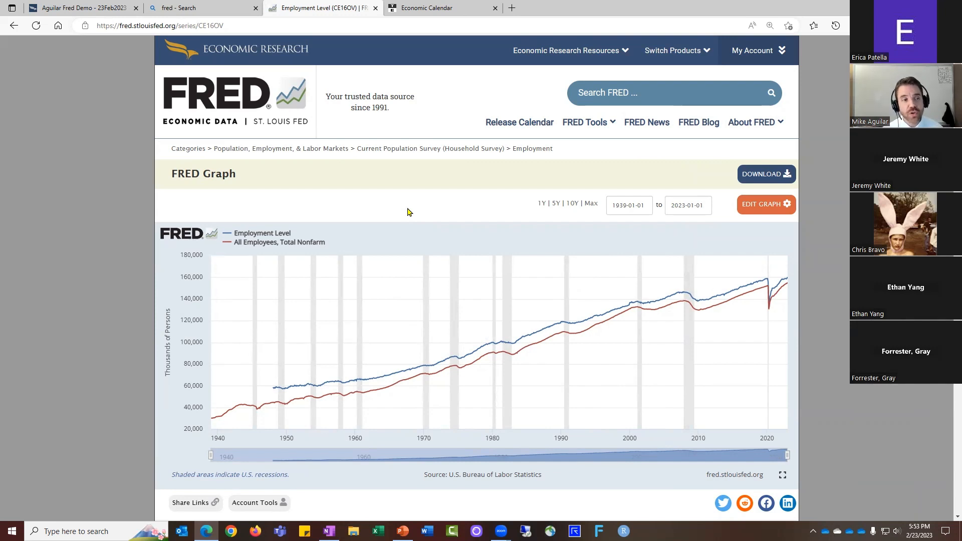
- Limit the employment graph to the five-year range and inspect both series' values from the recession trough onward
left_click(542, 203)
left_click(555, 204)
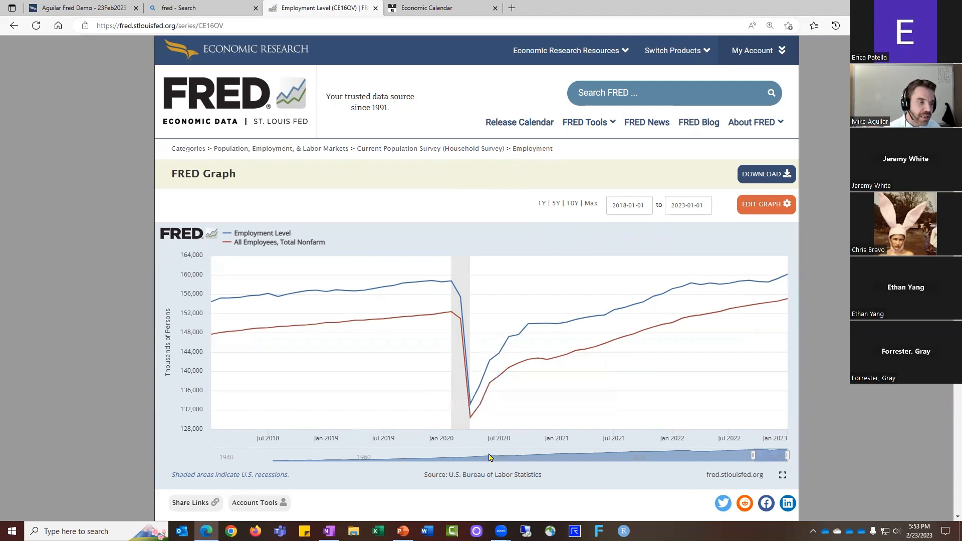
mouse_move(471, 423)
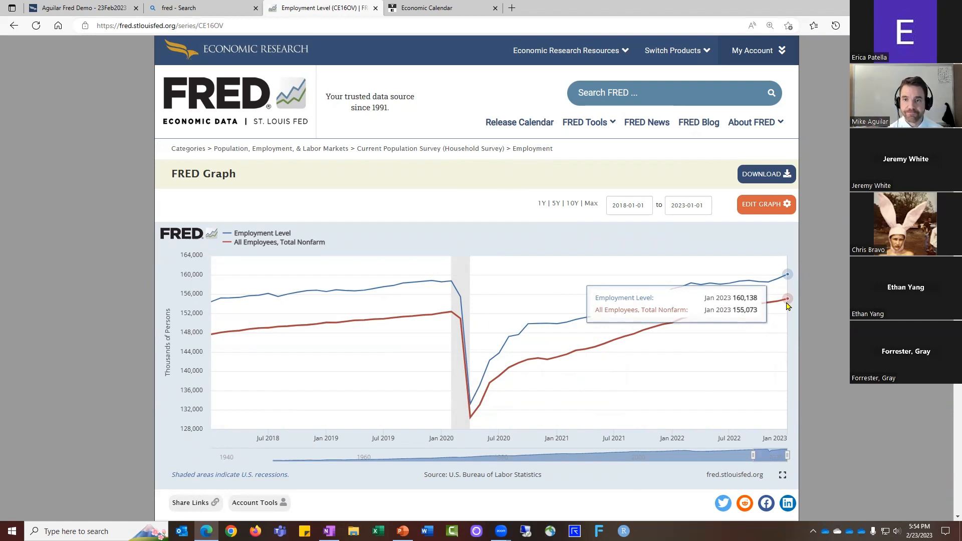
- Convert both employment lines to an index equal to 100 at the 2020-02-01 recession start and close the graph editor
left_click(782, 212)
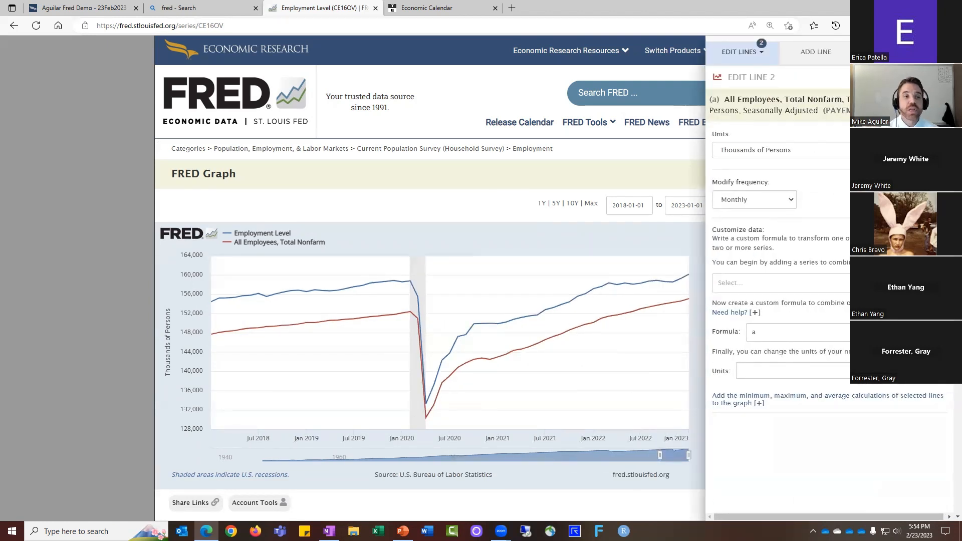
left_click(882, 151)
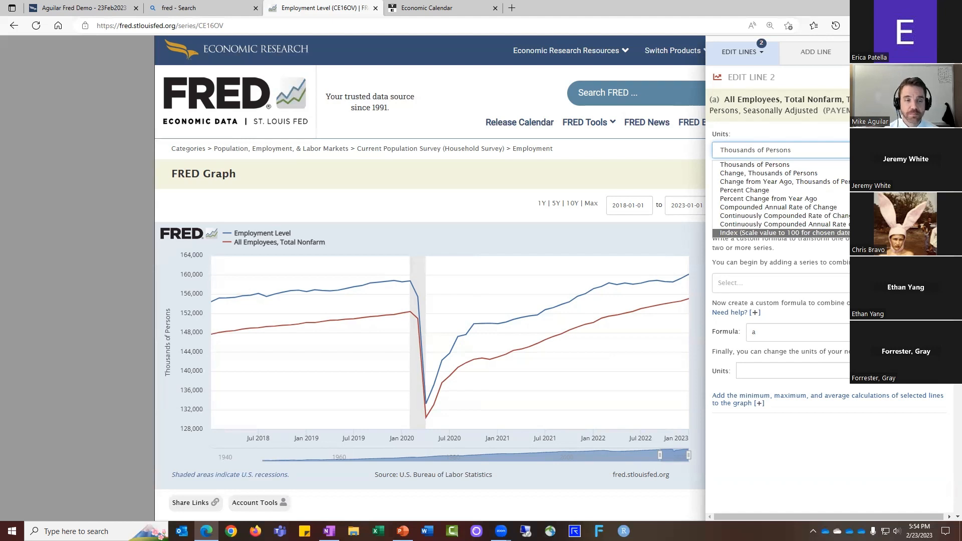
left_click(847, 233)
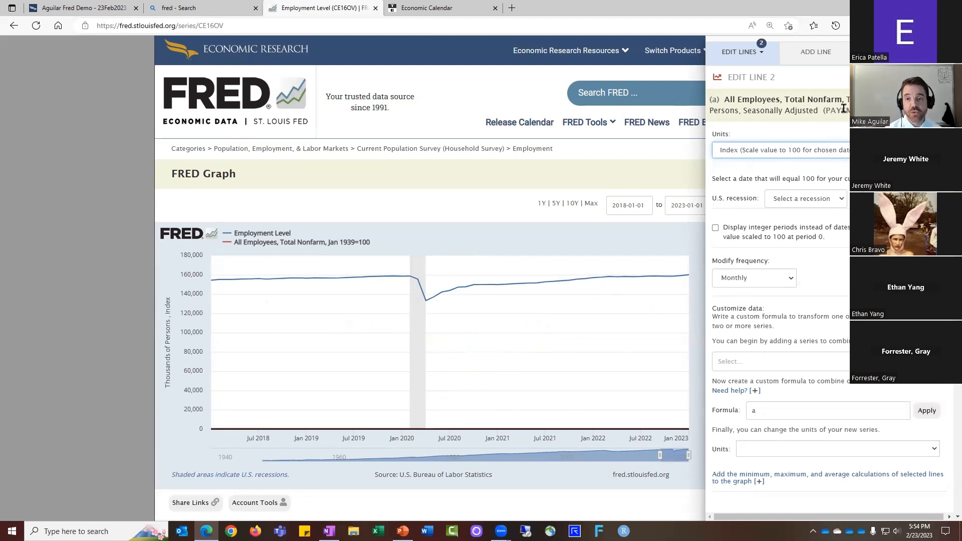
left_click(841, 200)
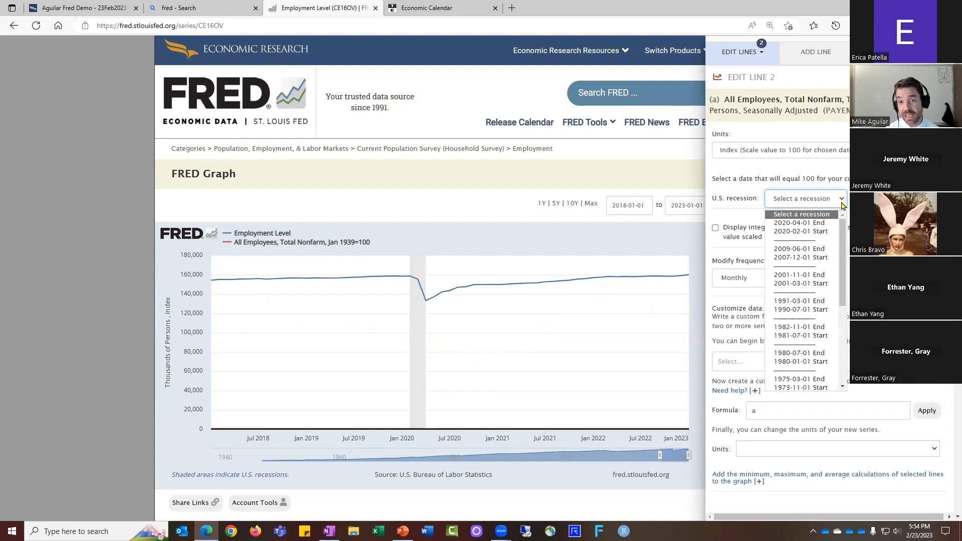
left_click(825, 233)
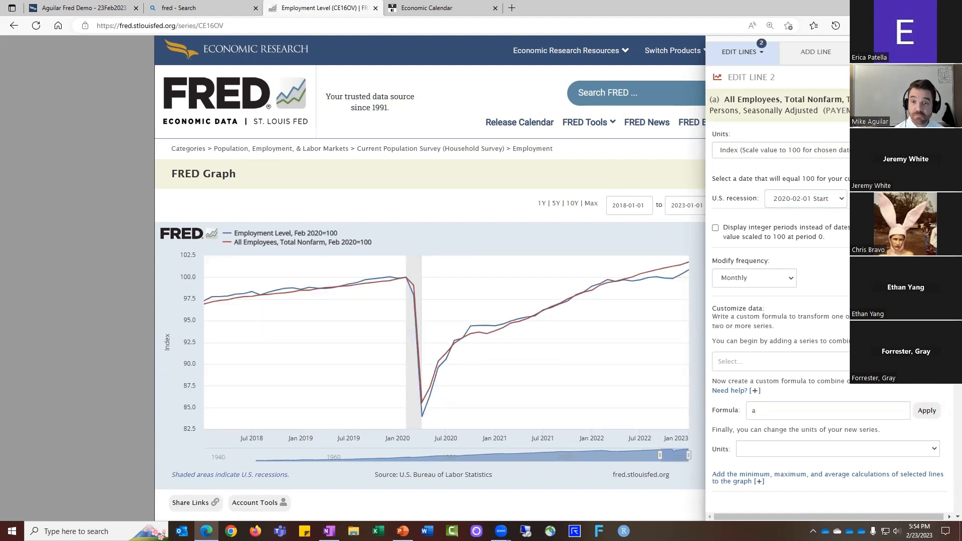
left_click(434, 188)
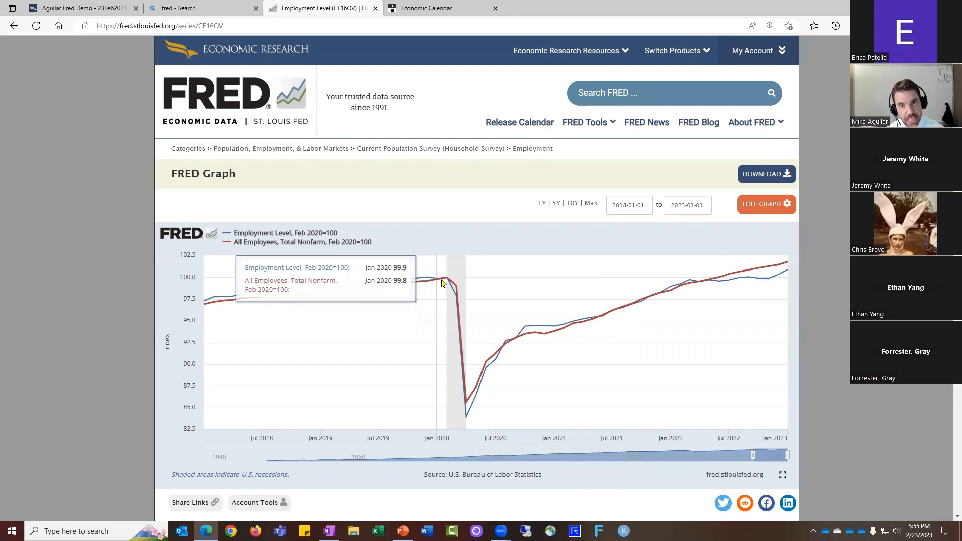
- Set the index base date of both employment lines to the 2020-04-01 recession end and close the graph editor
left_click(783, 212)
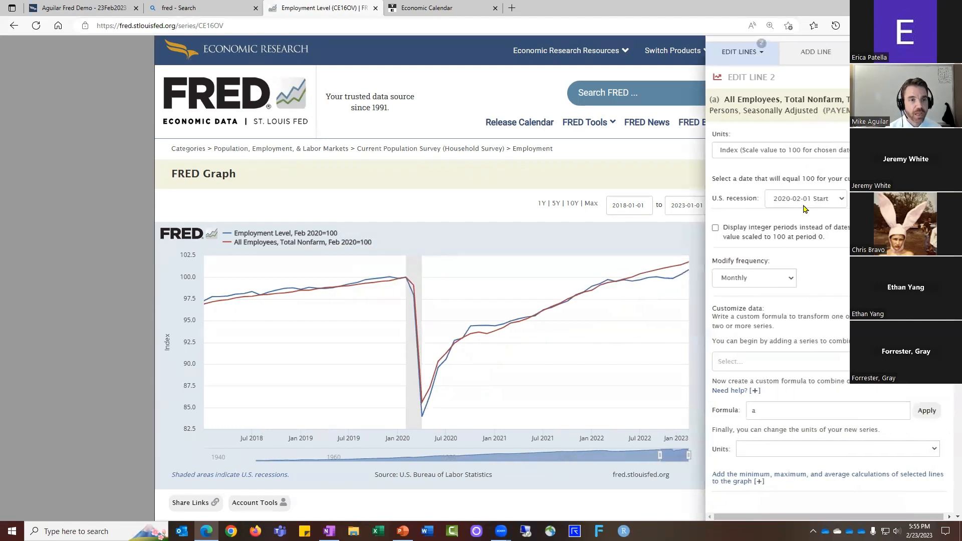
left_click(807, 202)
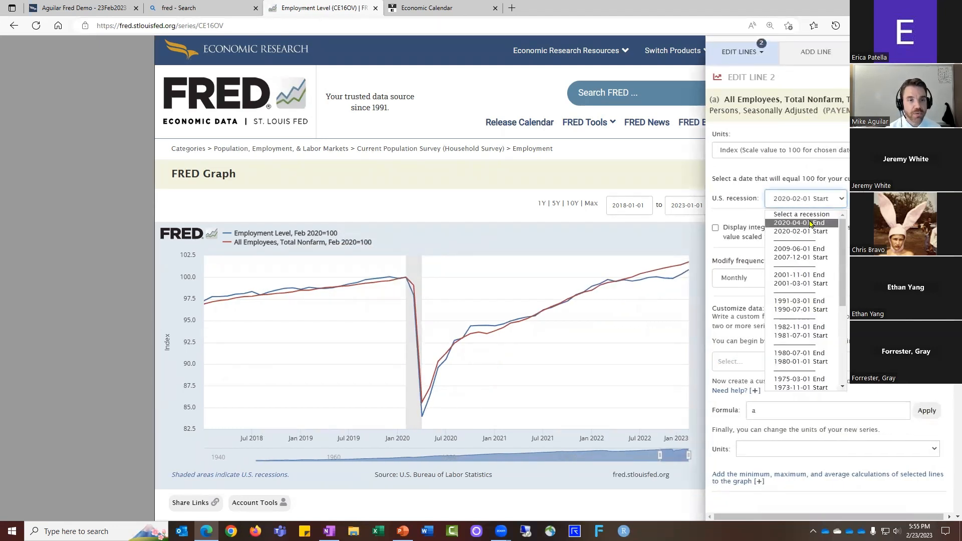
left_click(812, 224)
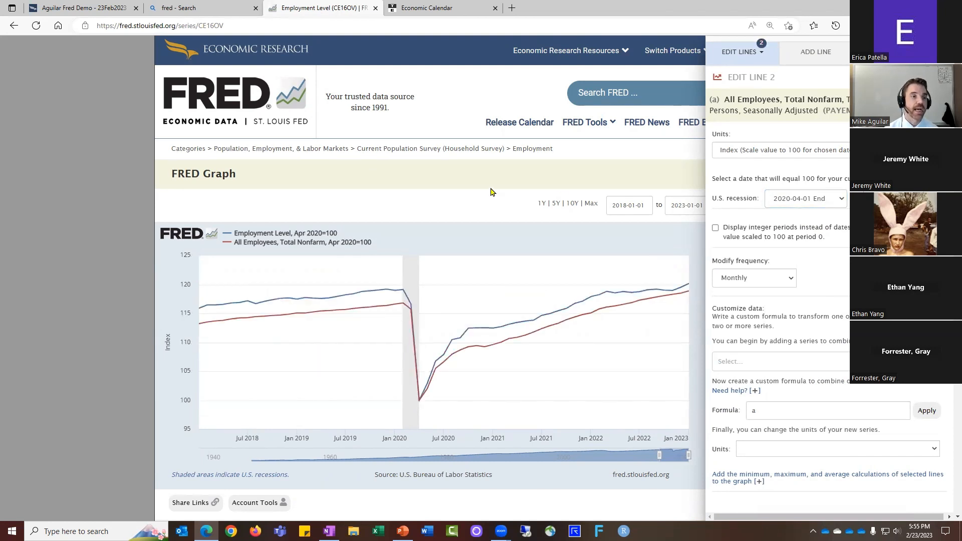
left_click(511, 189)
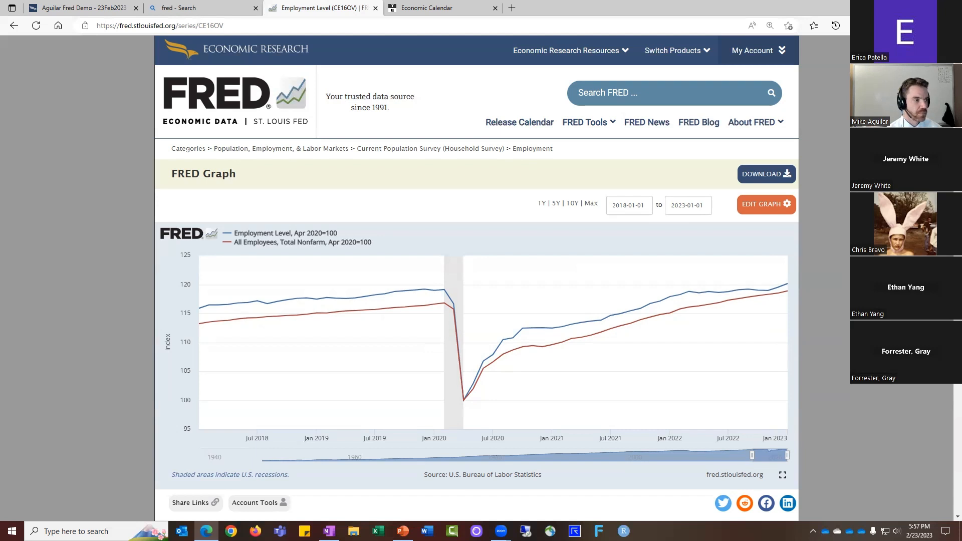
- Reopen the graph editor and look through the line selection for the two employment series
left_click(768, 214)
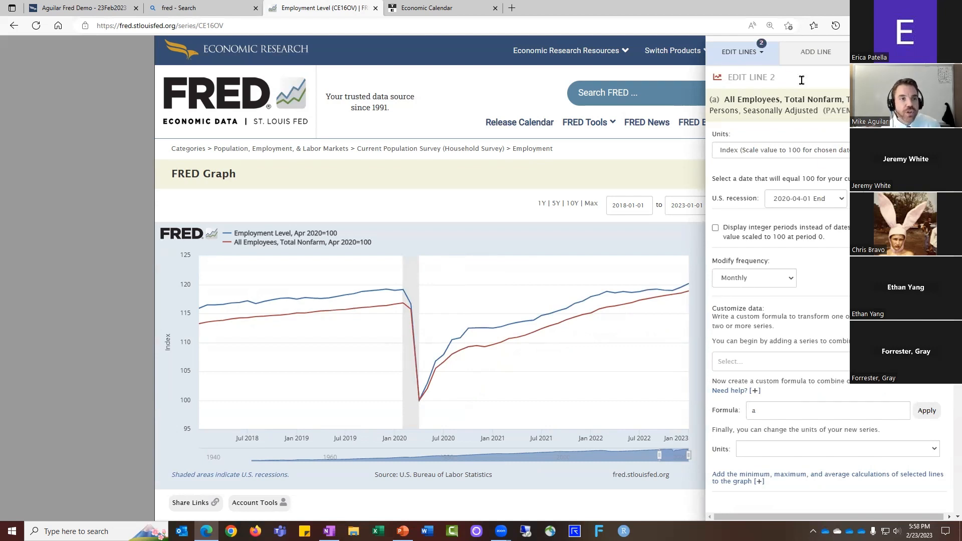
left_click(761, 56)
left_click(737, 88)
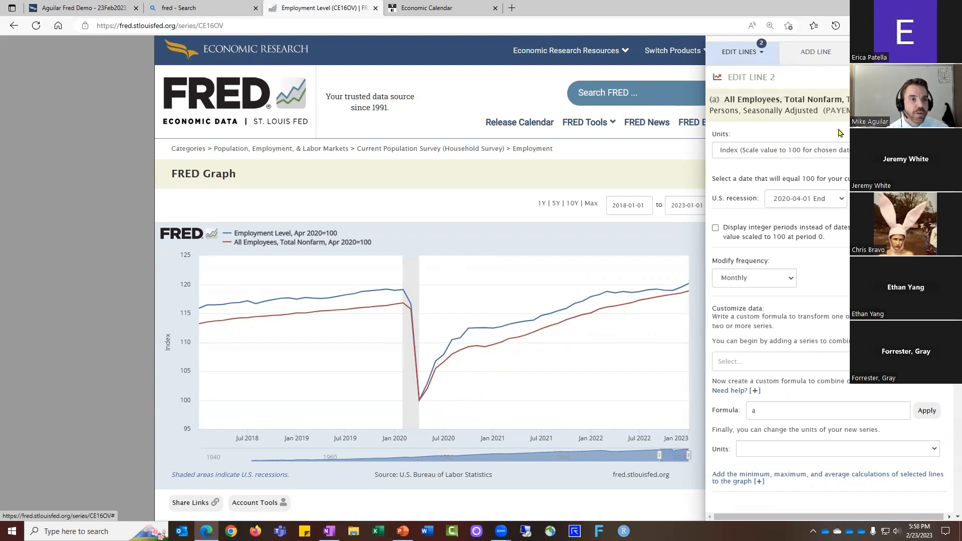
left_click(755, 56)
left_click(749, 75)
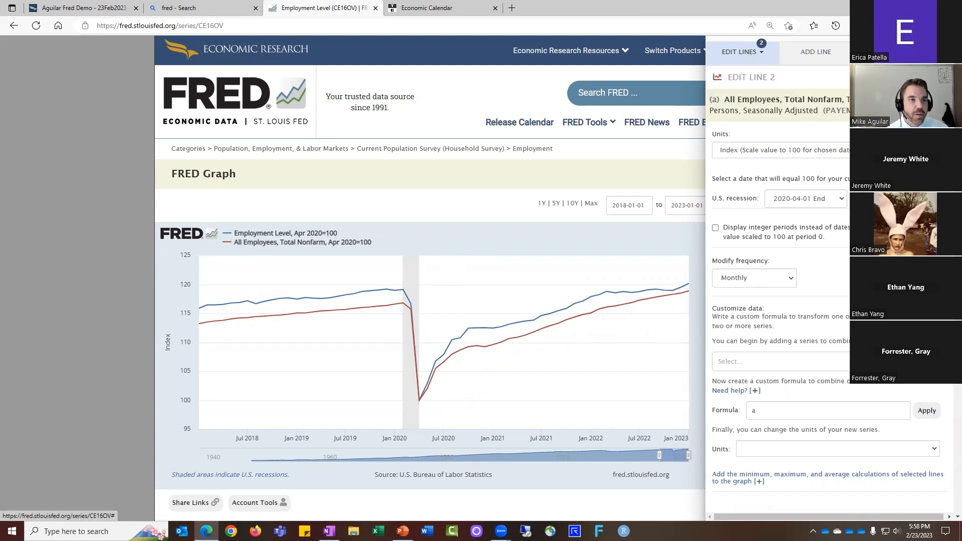
- Set the Employment Level line's units to Thousands of Persons and move the Total Nonfarm line to the right y-axis
left_click(837, 152)
left_click(814, 166)
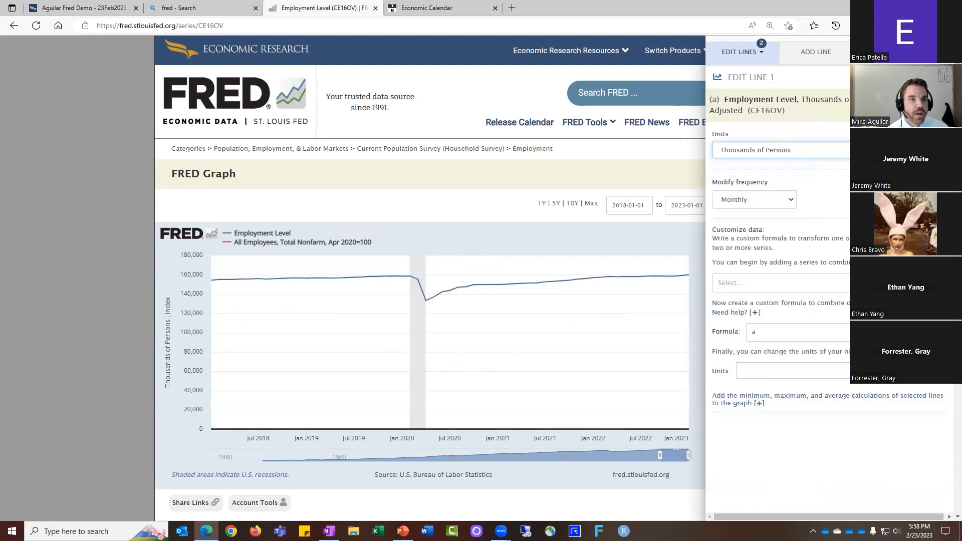
left_click(884, 52)
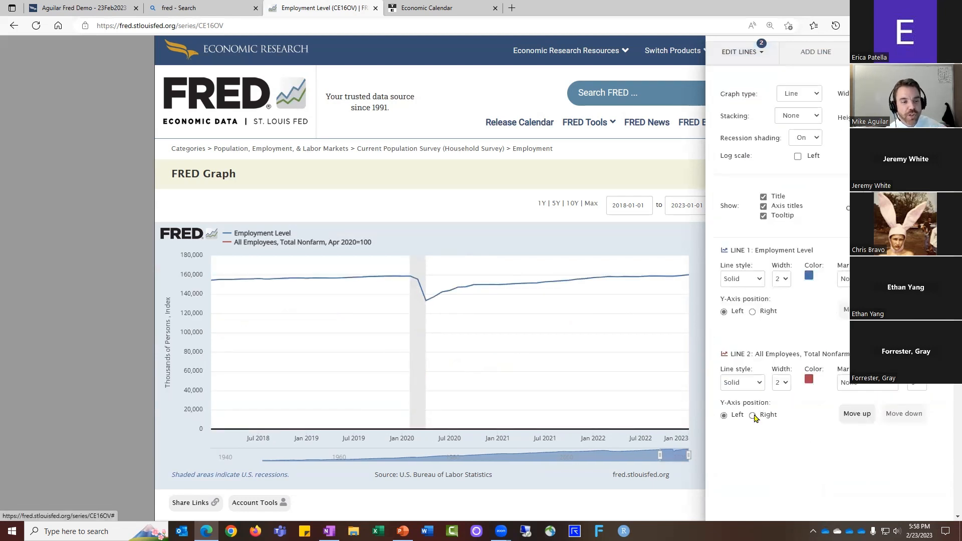
left_click(753, 415)
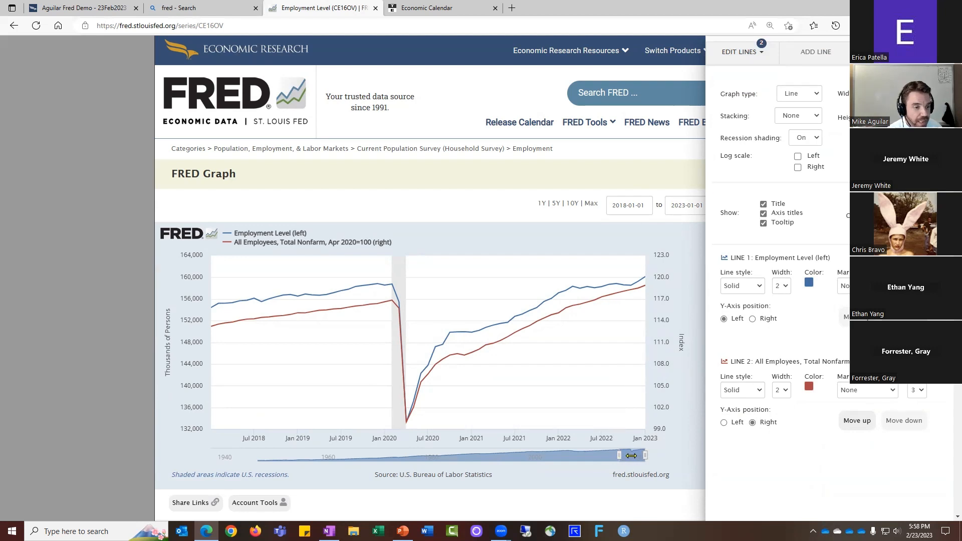
- Shift the employment graph's five-year window back to 2004-04-01 through 2009-04-01 and inspect both series around the recession start
left_click_drag(631, 455, 562, 458)
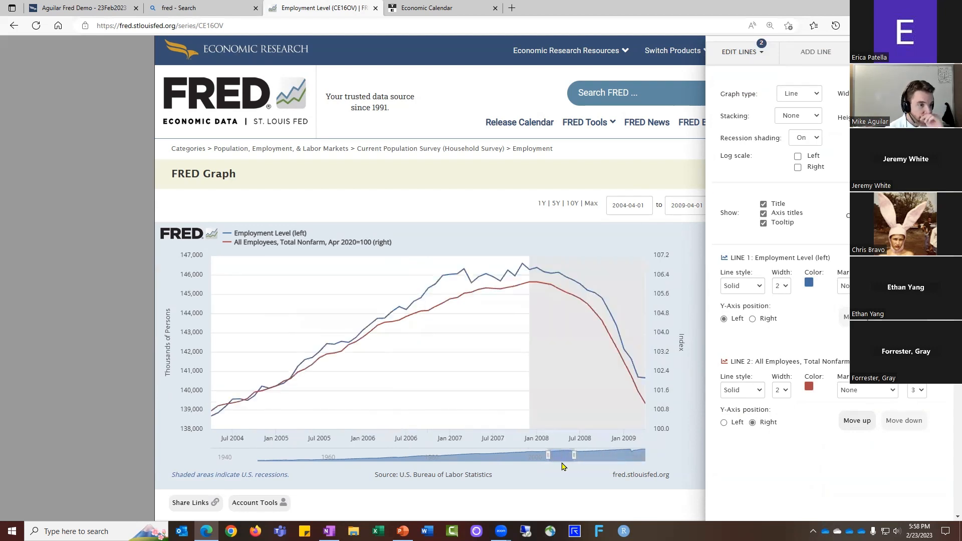
mouse_move(523, 284)
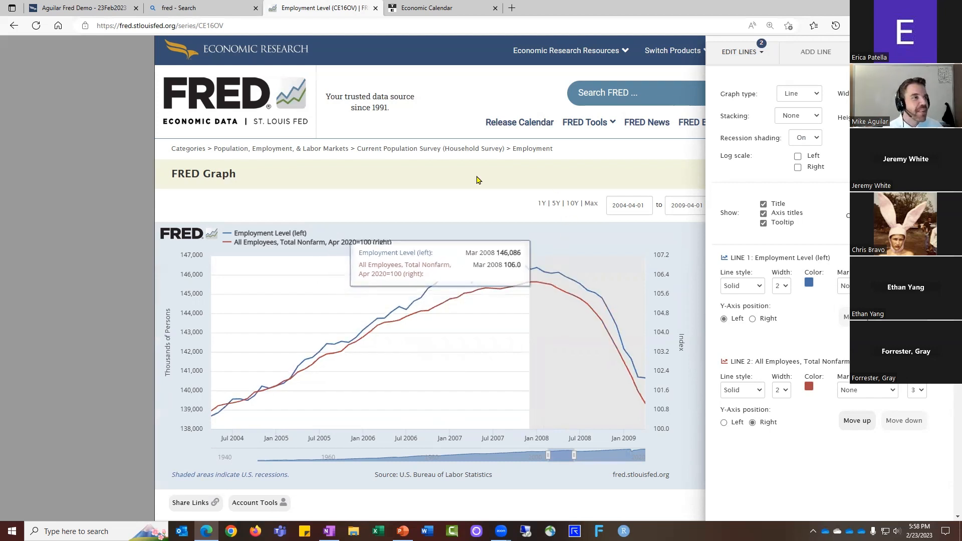
- Switch to the Intro to FRED presentation in PowerPoint, present from the current slide and advance to the following question
mouse_move(403, 531)
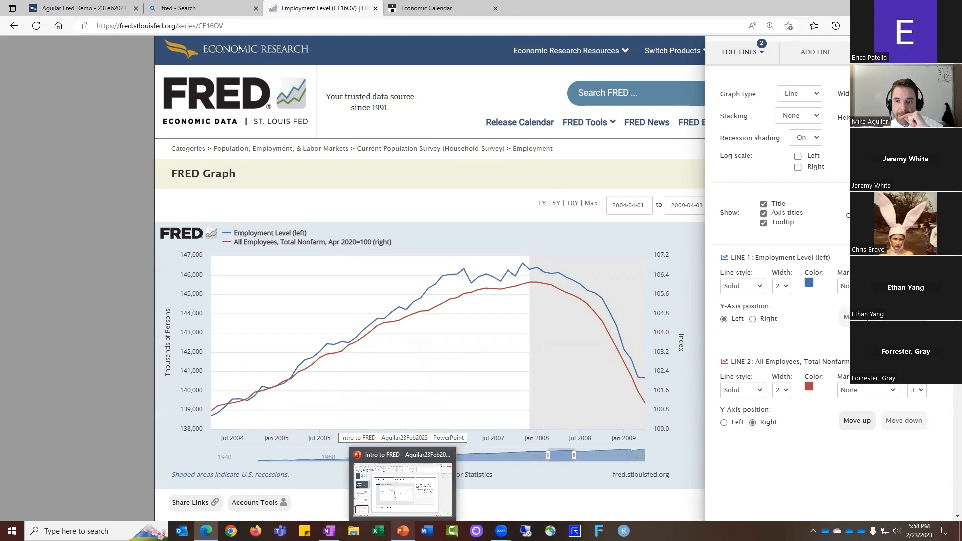
left_click(401, 488)
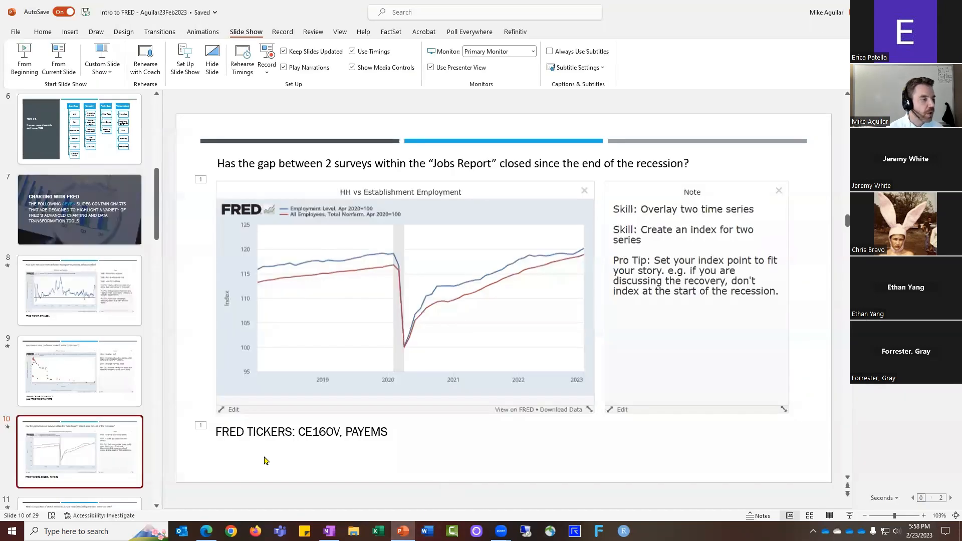
left_click(63, 49)
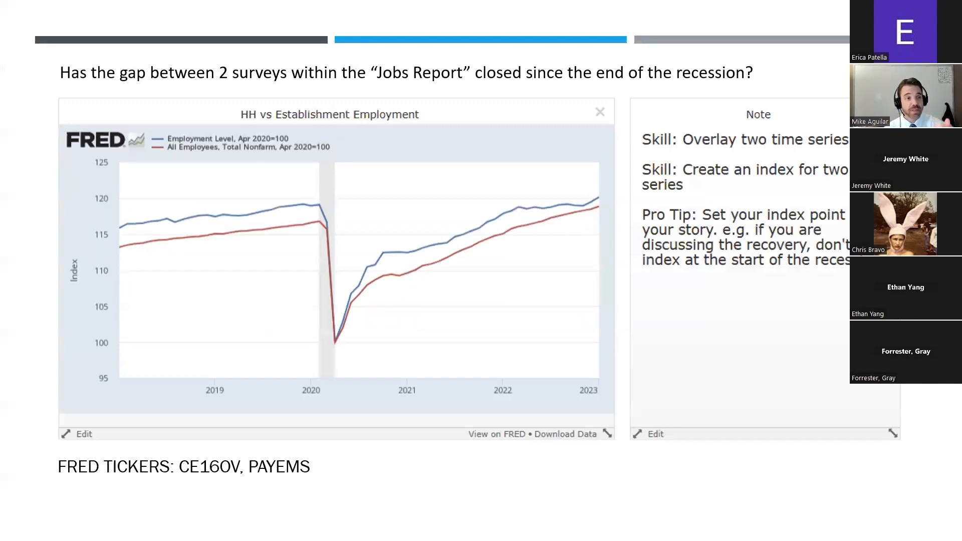
key("Right")
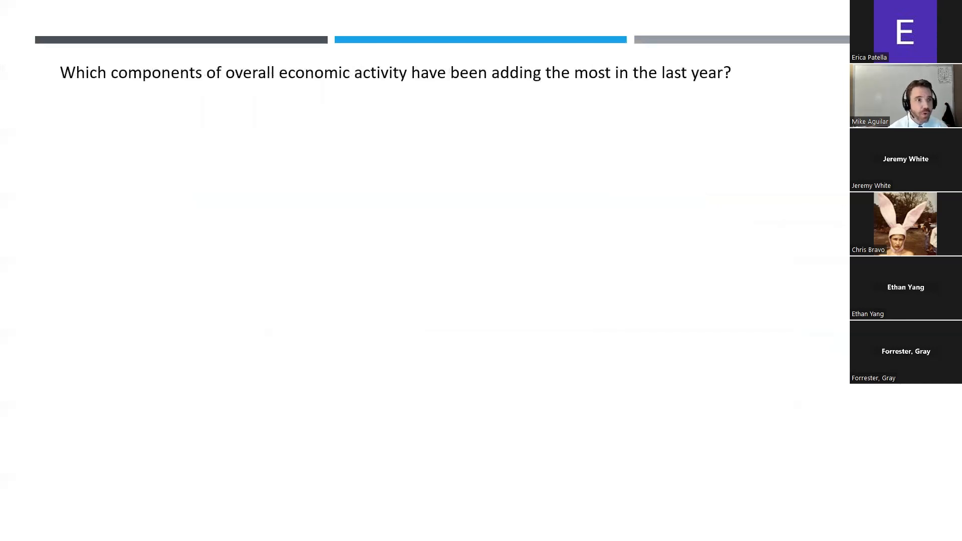
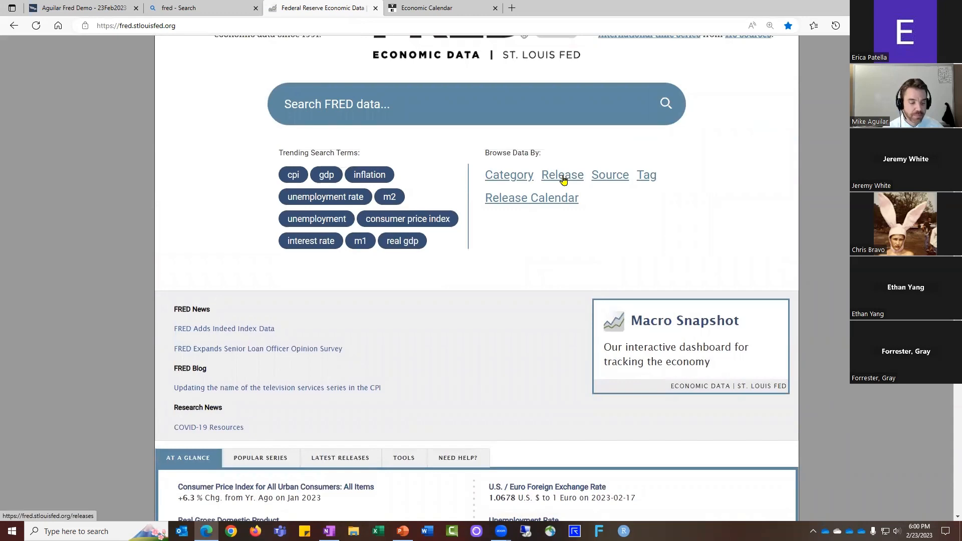
- Browse FRED's releases to Gross Domestic Product and open its Section 1 - Domestic Product and Income tables
left_click(562, 176)
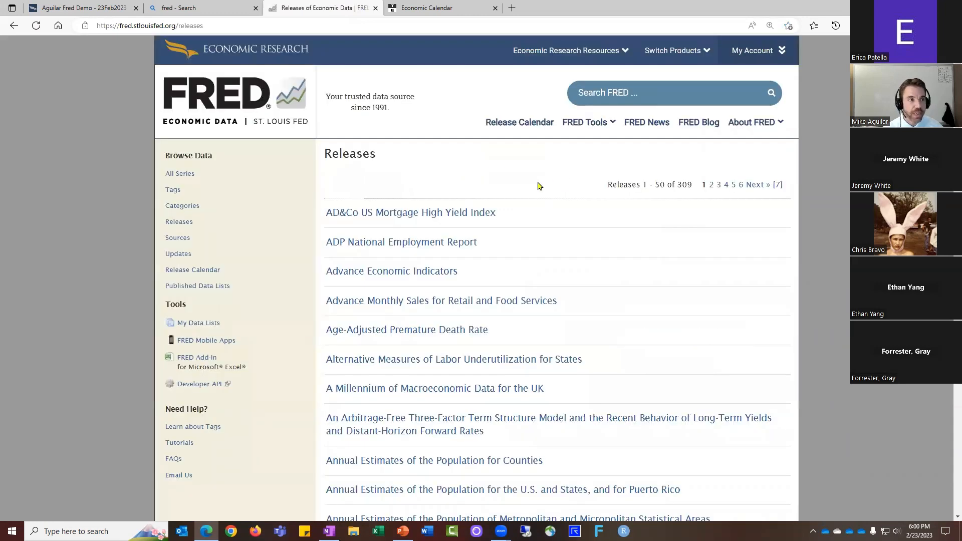
left_click(259, 100)
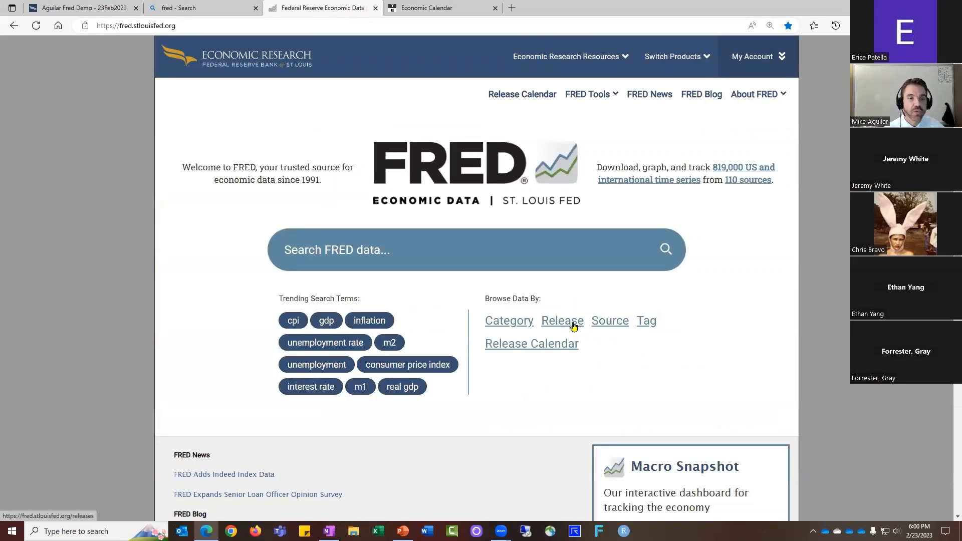
left_click(573, 324)
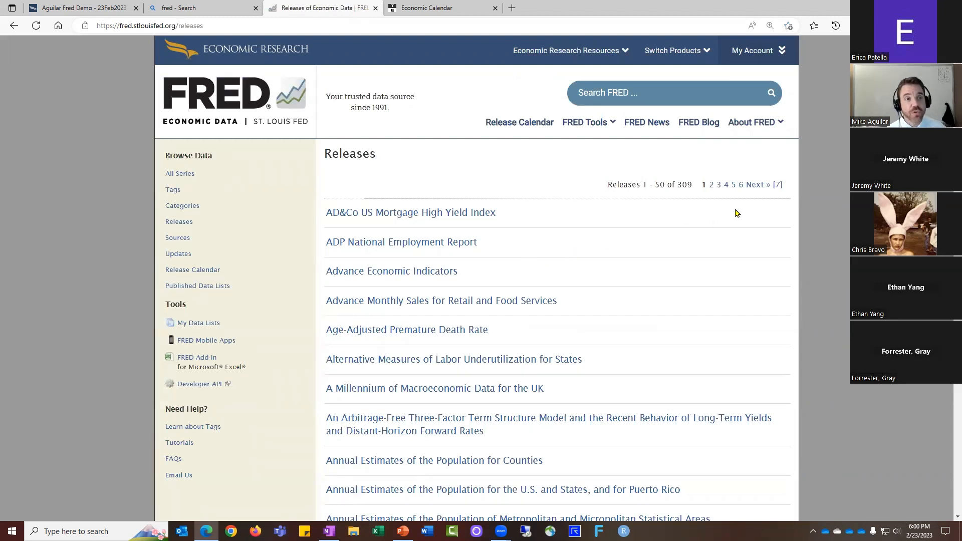
left_click(719, 185)
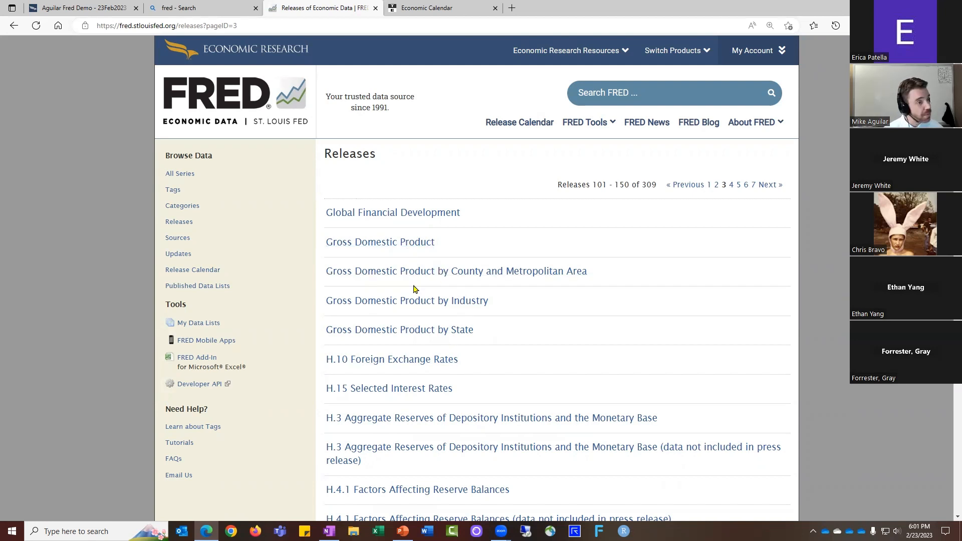
left_click(378, 244)
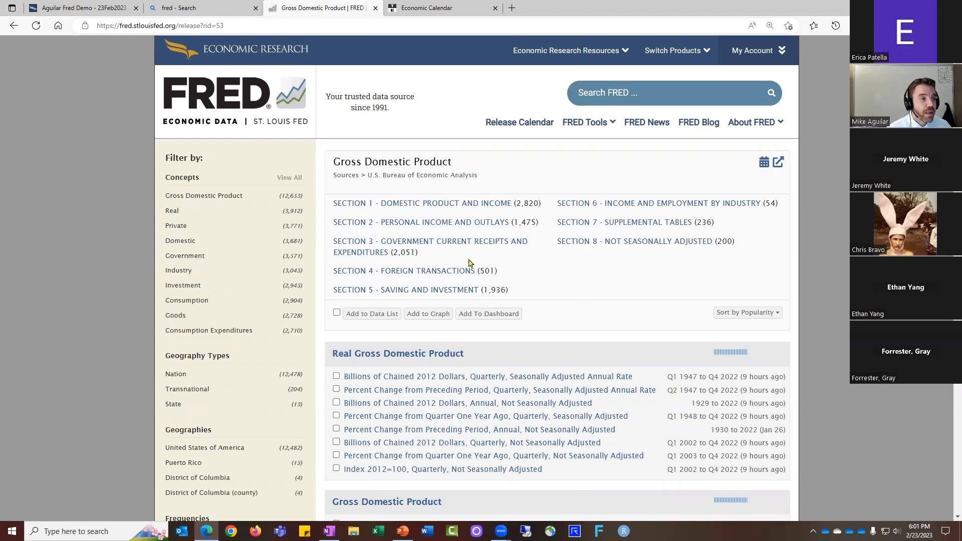
left_click(437, 208)
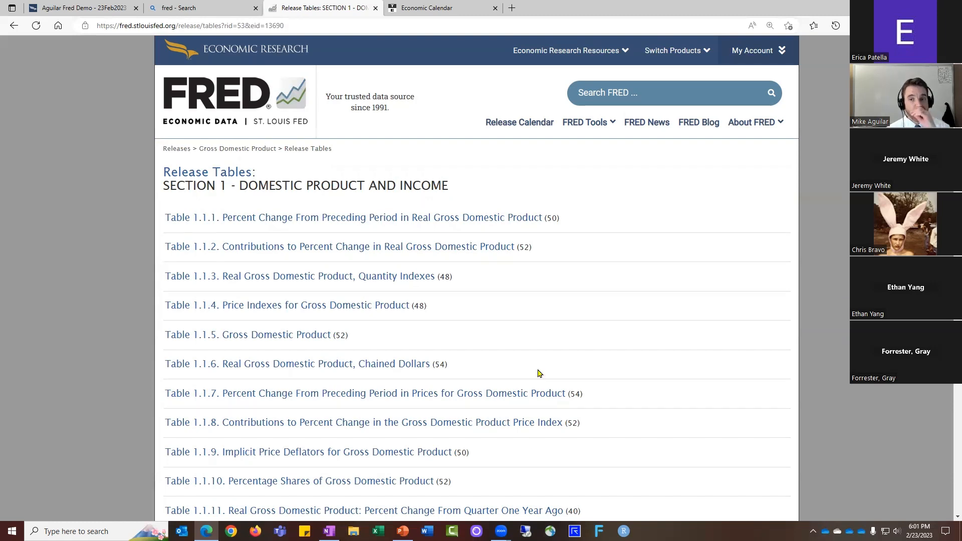
- Open bea.gov in a new browser tab and bring up the full PDF of the current GDP release
left_click(511, 8)
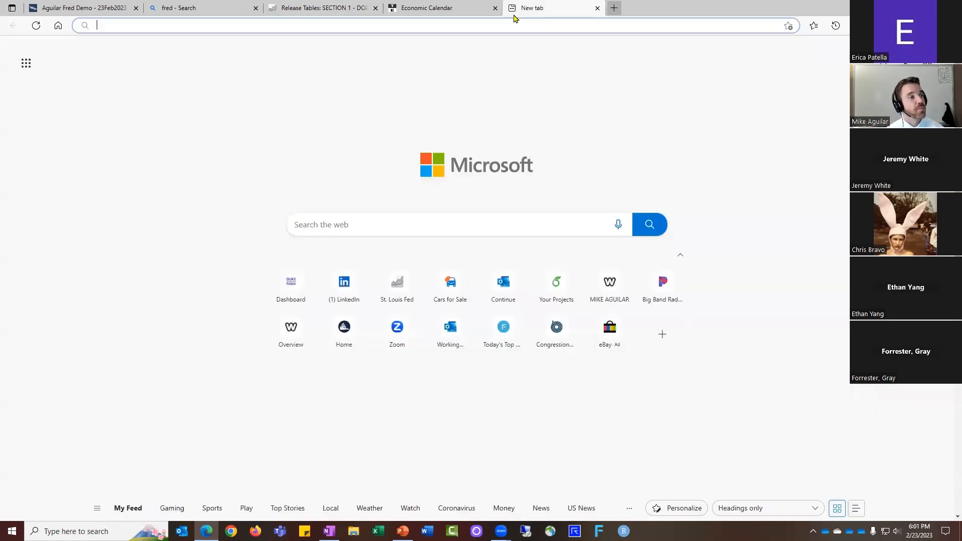
type("bea.gov")
key("Return")
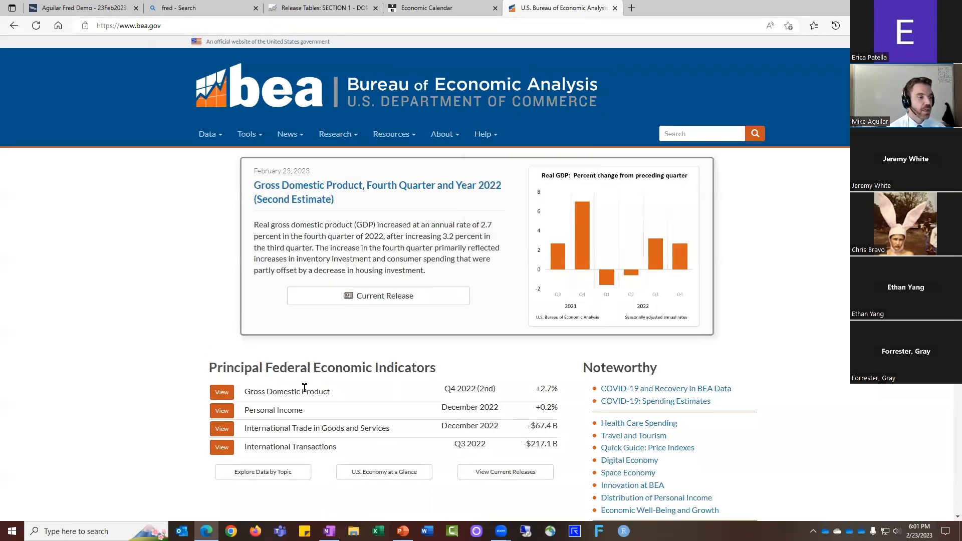
mouse_move(297, 131)
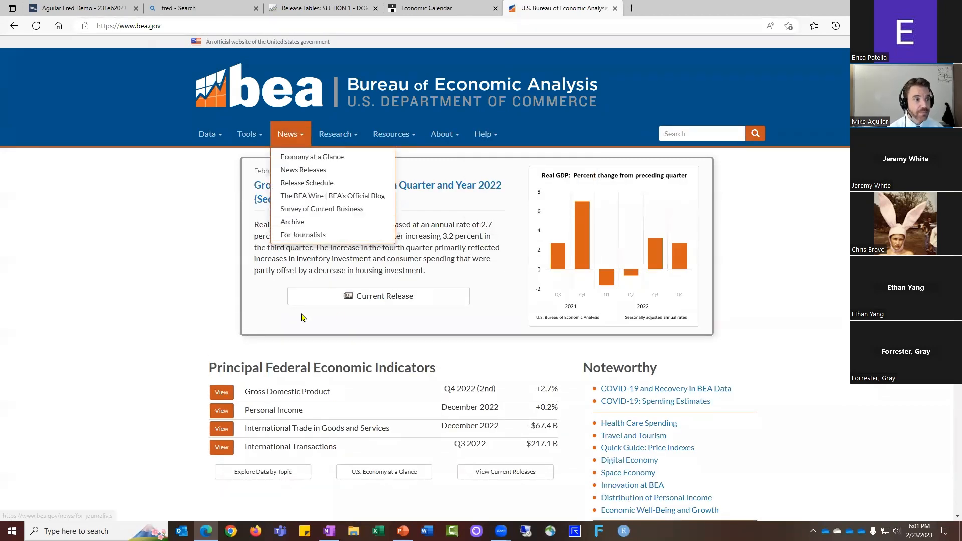
left_click(385, 300)
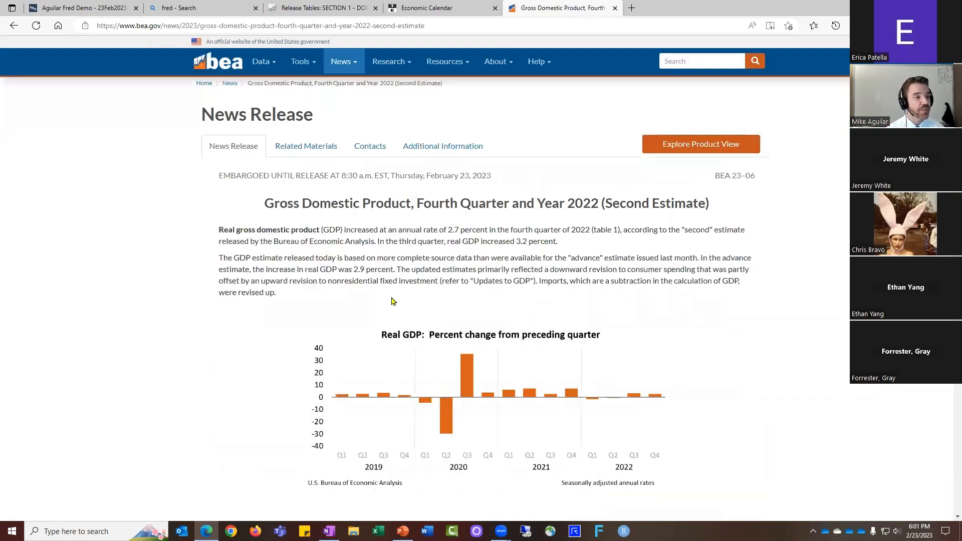
left_click(311, 148)
left_click(284, 186)
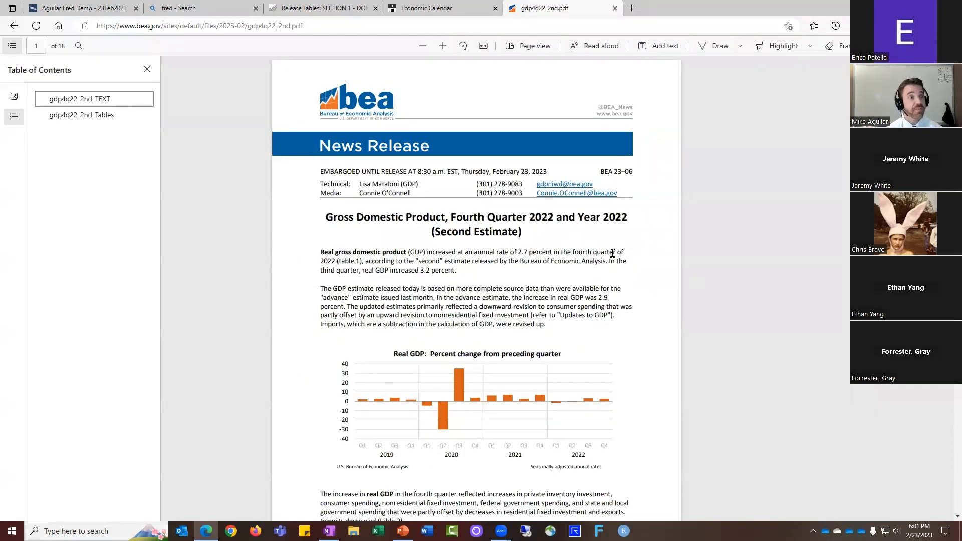
- Enlarge the GDP release PDF and find Table 2, Contributions to Percent Change in Real Gross Domestic Product
left_click(443, 46)
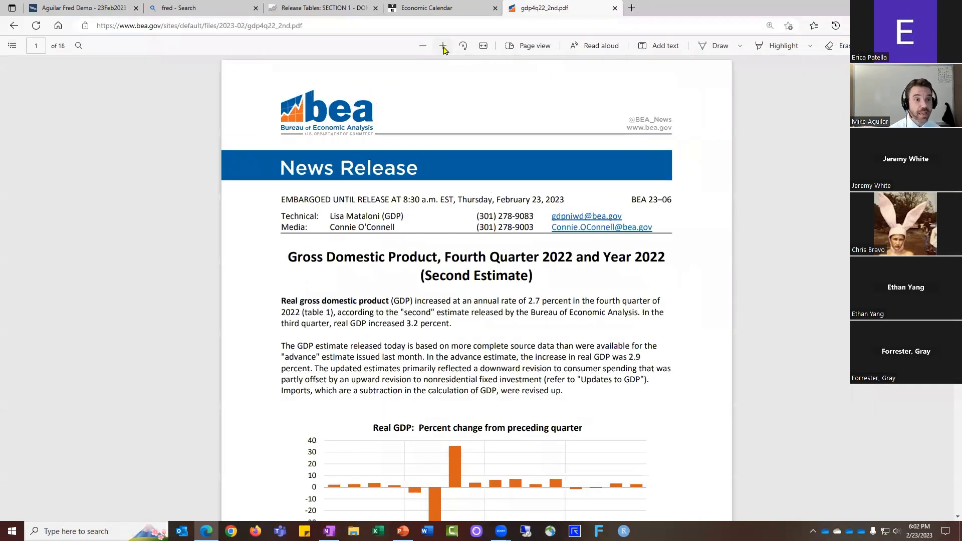
left_click(444, 45)
scroll(665, 306, "down", 3)
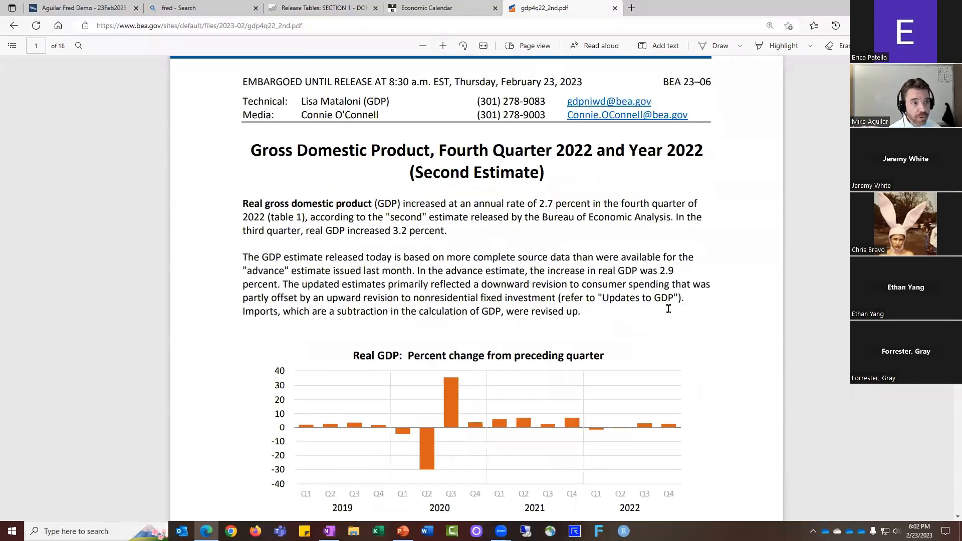
scroll(668, 308, "down", 20)
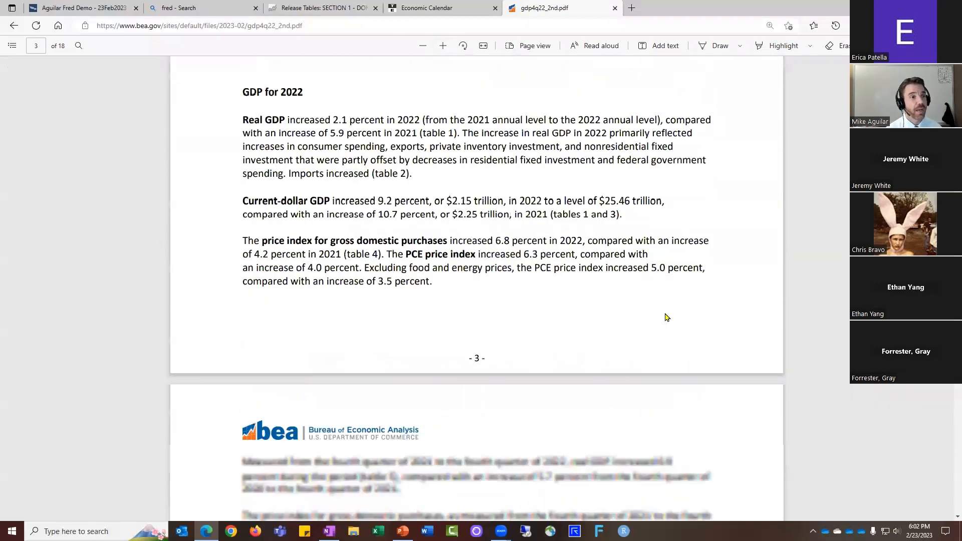
scroll(667, 318, "down", 20)
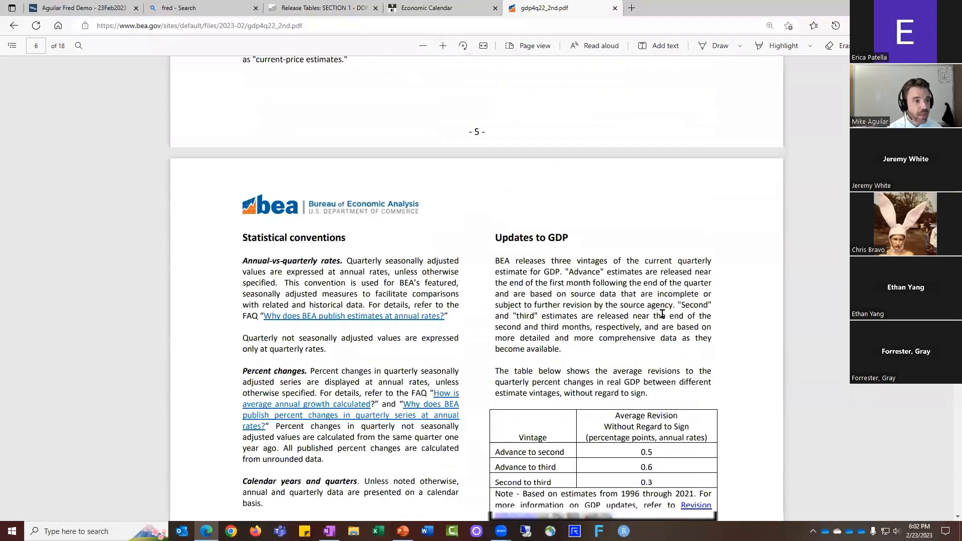
scroll(662, 314, "down", 20)
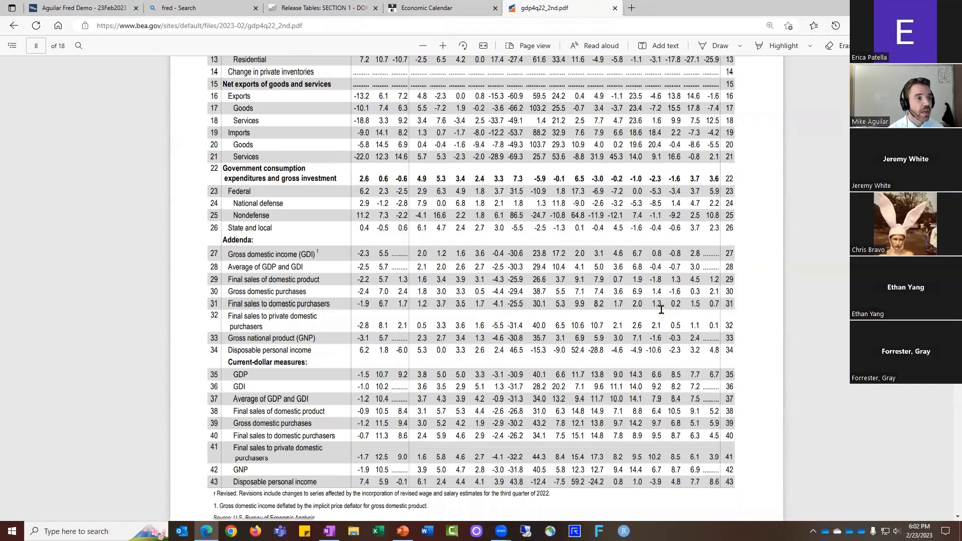
scroll(662, 309, "down", 10)
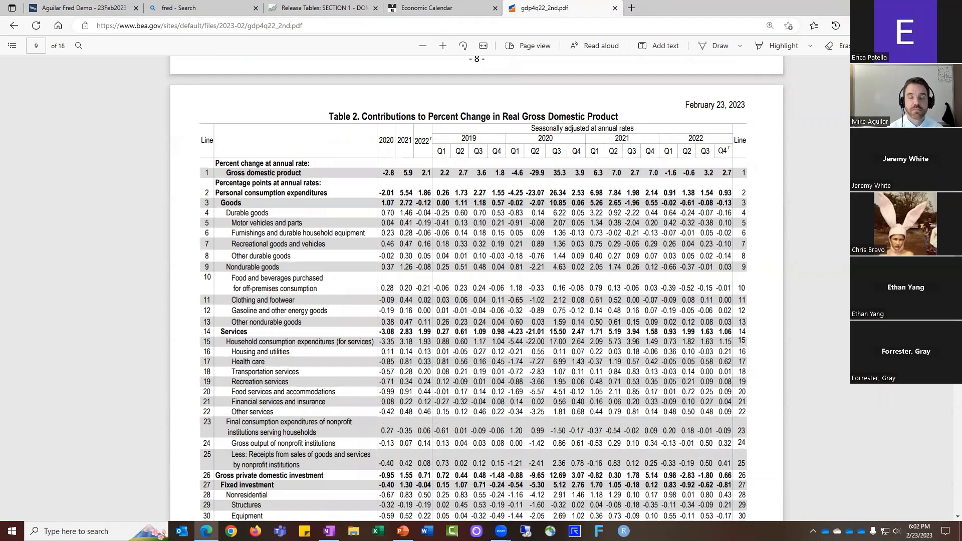
scroll(865, 338, "up", 2)
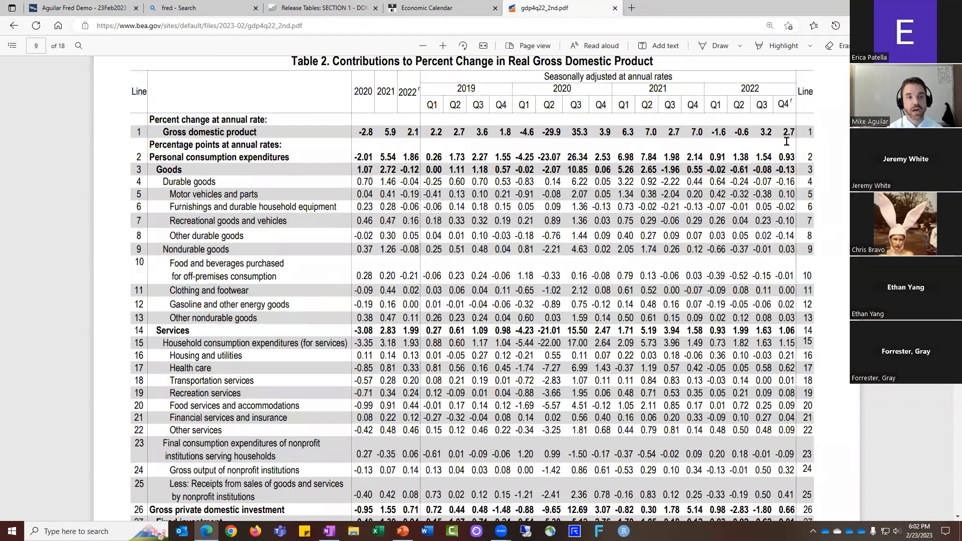
- Examine the 2022 Q4 column of Table 2, from overall GDP growth through consumption, investment, net exports and government contributions
left_click_drag(783, 134, 797, 135)
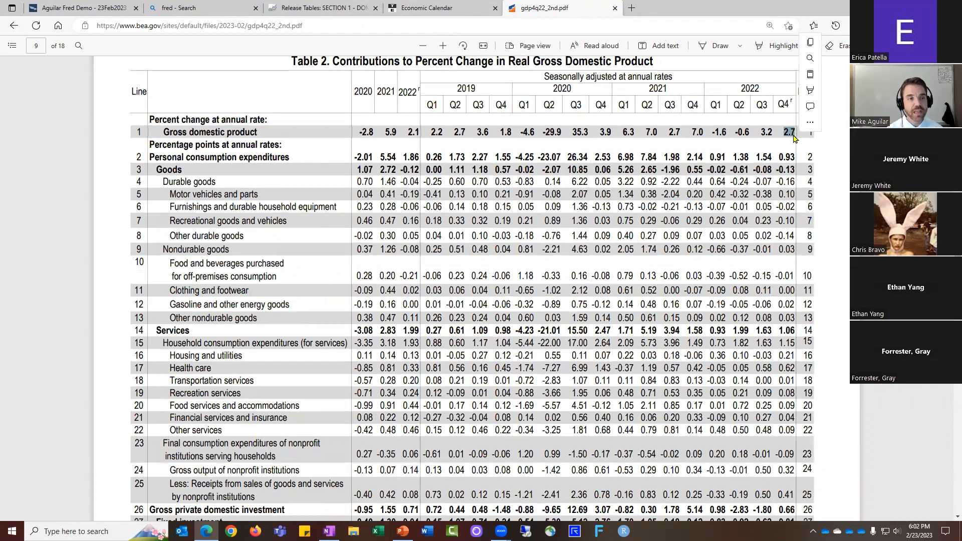
left_click(782, 159)
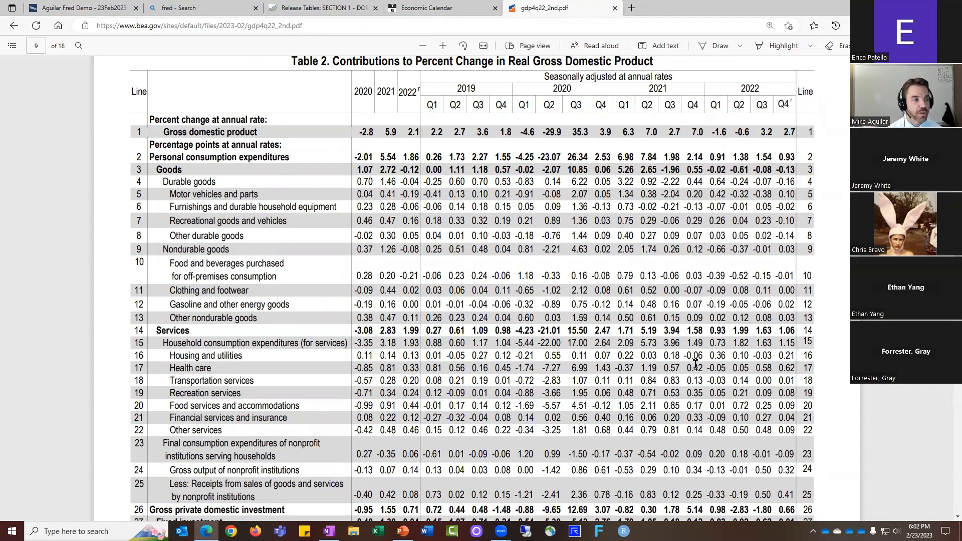
scroll(711, 365, "down", 4)
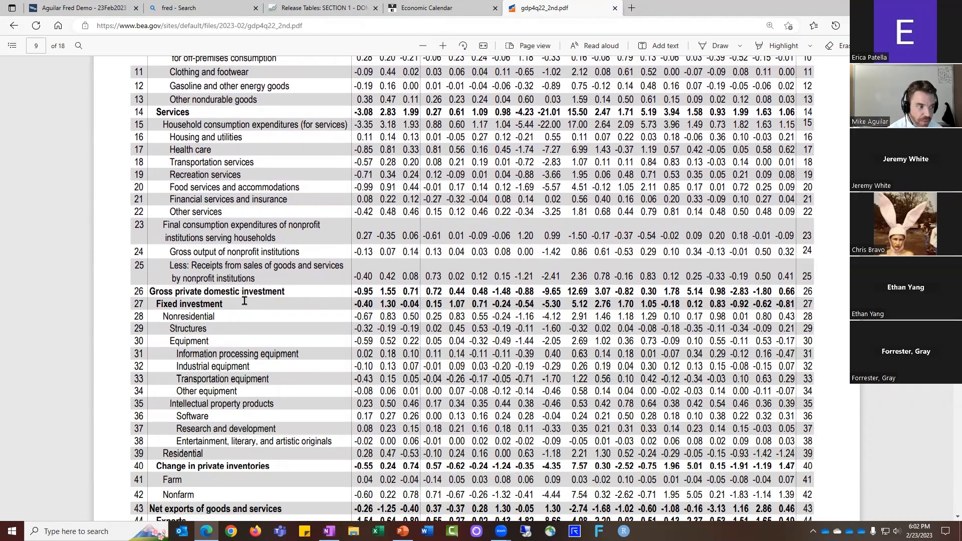
scroll(629, 399, "down", 3)
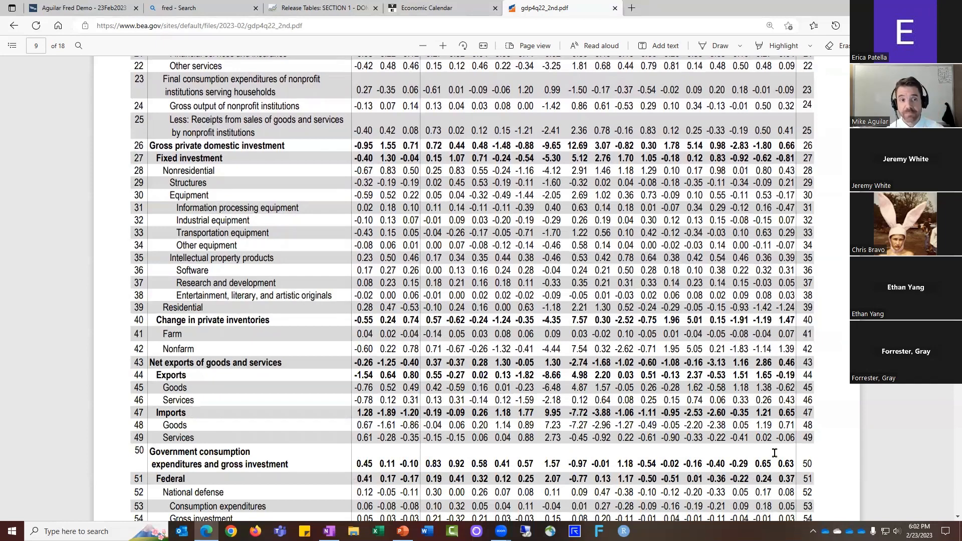
scroll(775, 452, "up", 9)
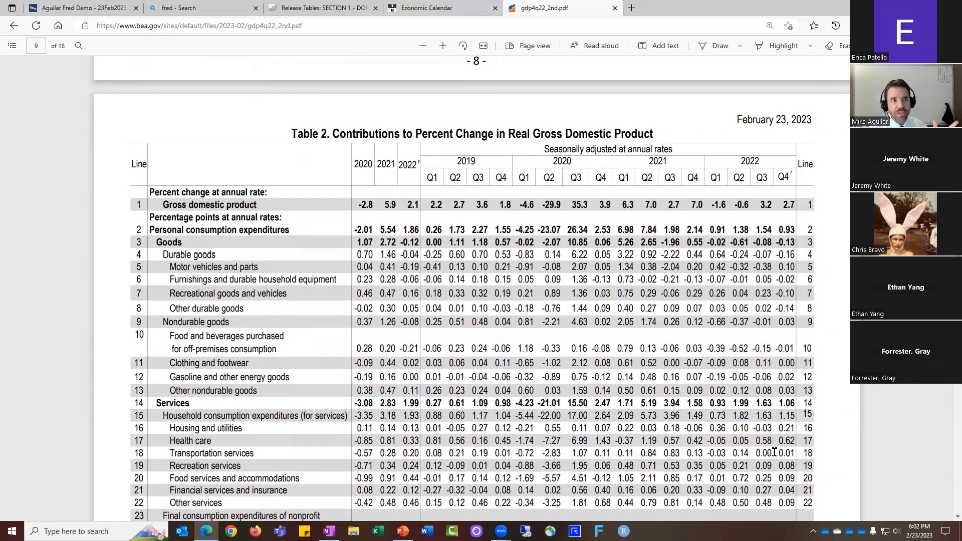
- Return to the FRED release tables and open Table 1.1.2, Contributions to Percent Change in Real Gross Domestic Product
left_click(335, 14)
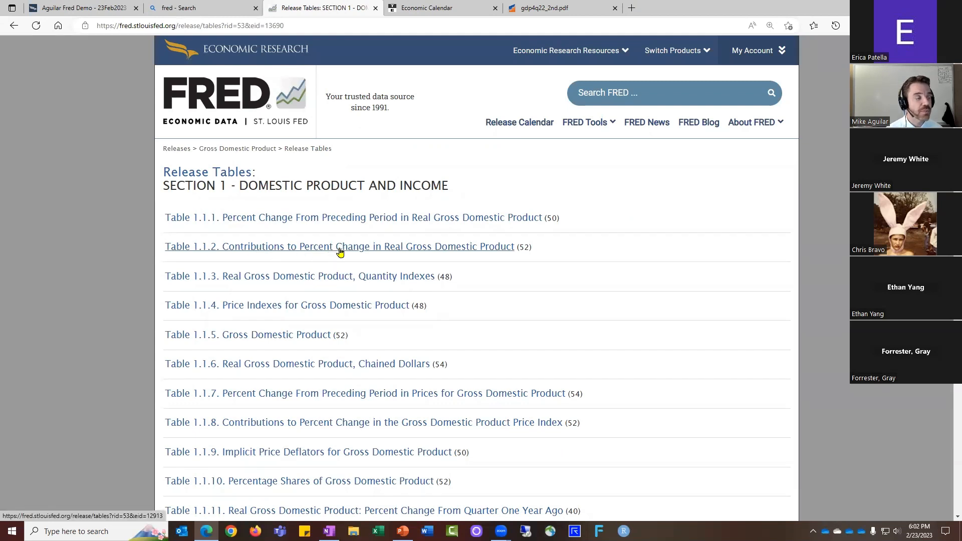
left_click(419, 251)
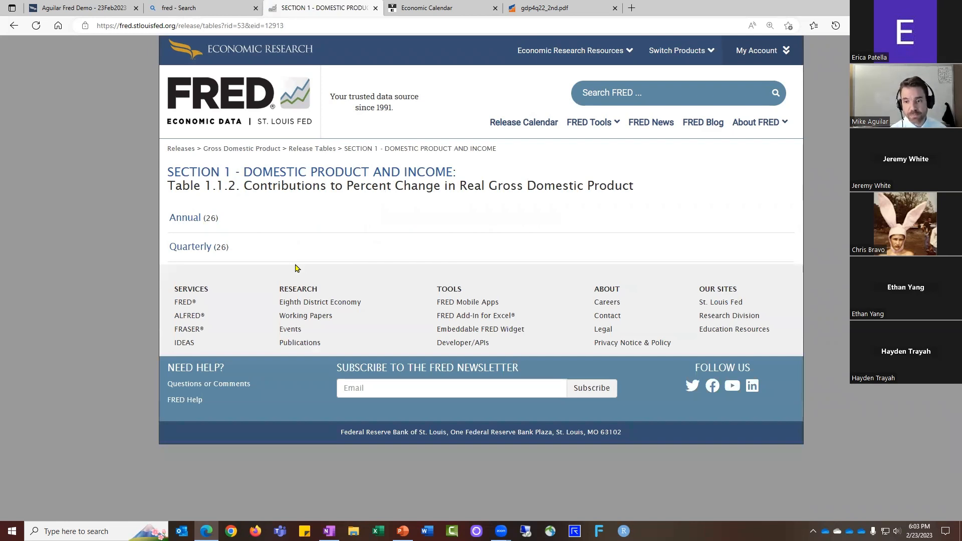
- Open the quarterly version of Table 1.1.2 and select lines 2, 7, 15 and 22: consumption, private investment, net exports and government
left_click(193, 250)
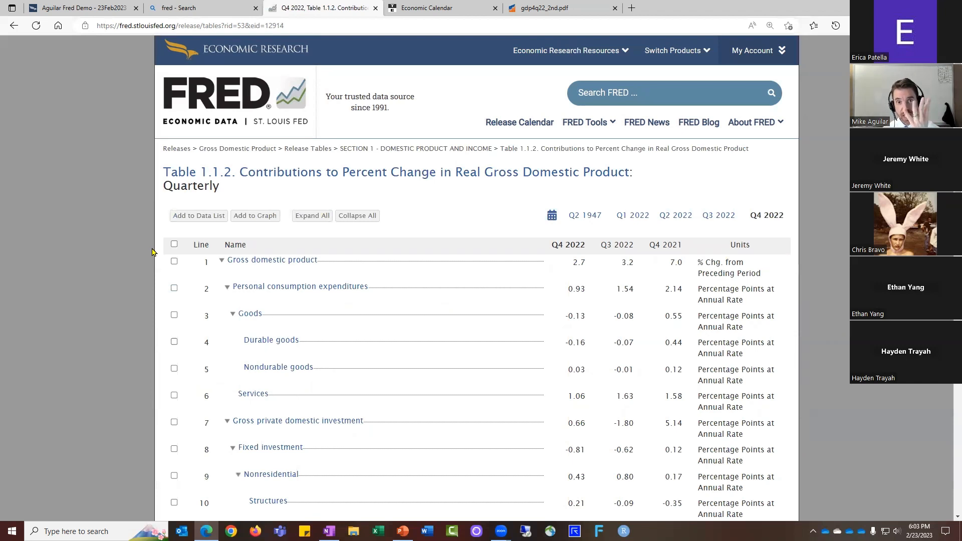
scroll(153, 252, "down", 1)
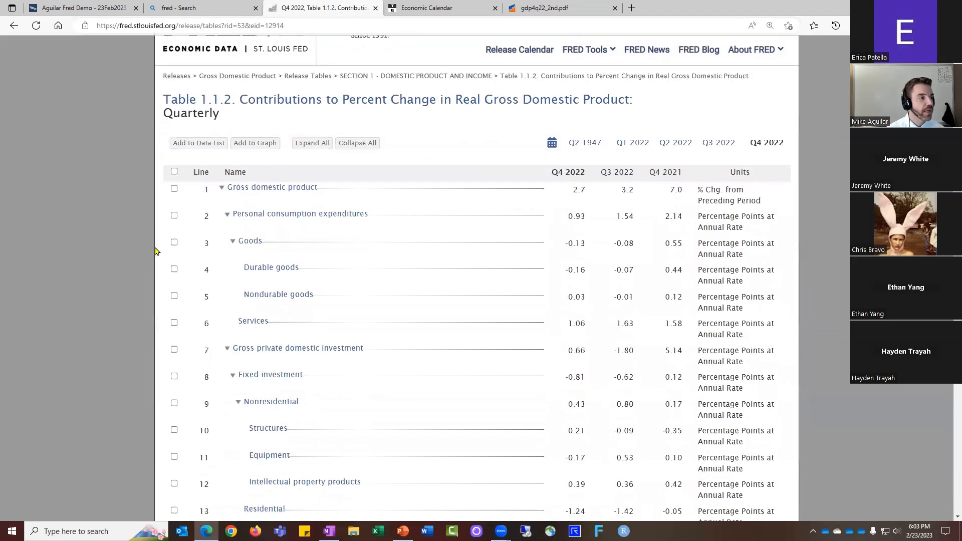
left_click(174, 216)
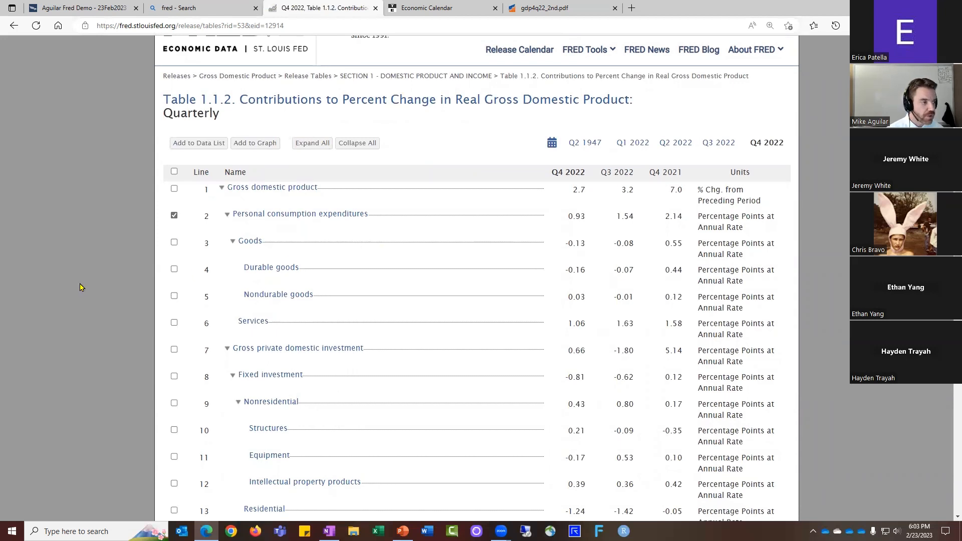
left_click(174, 349)
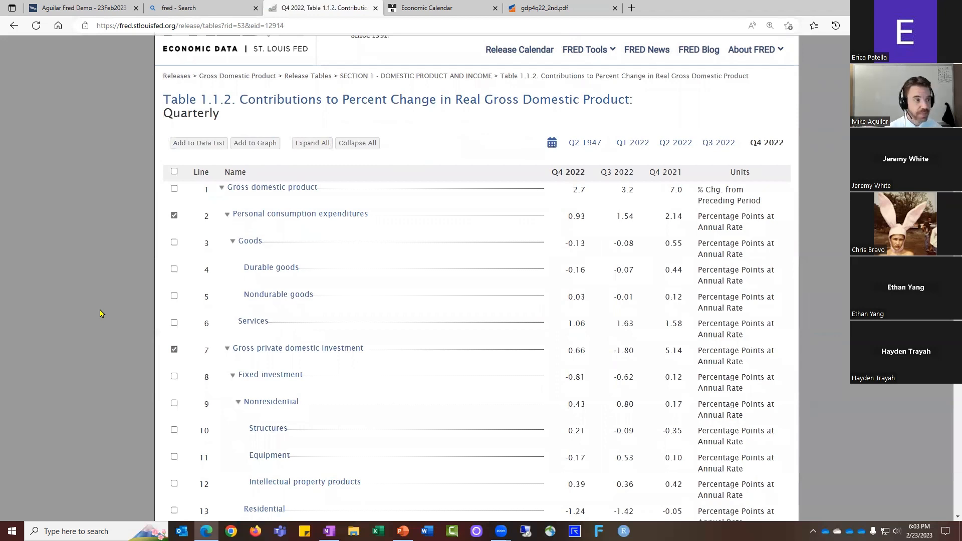
scroll(100, 314, "down", 2)
scroll(100, 313, "down", 2)
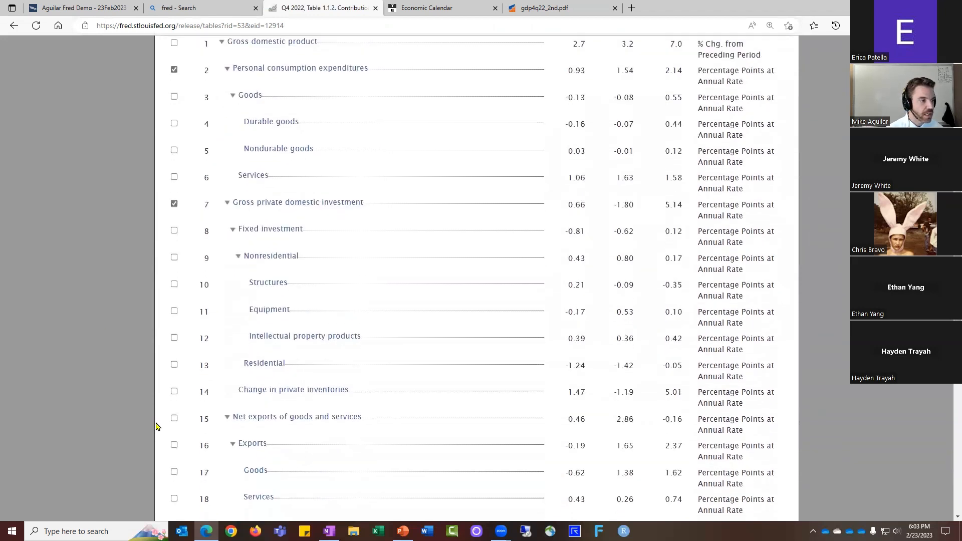
left_click(174, 418)
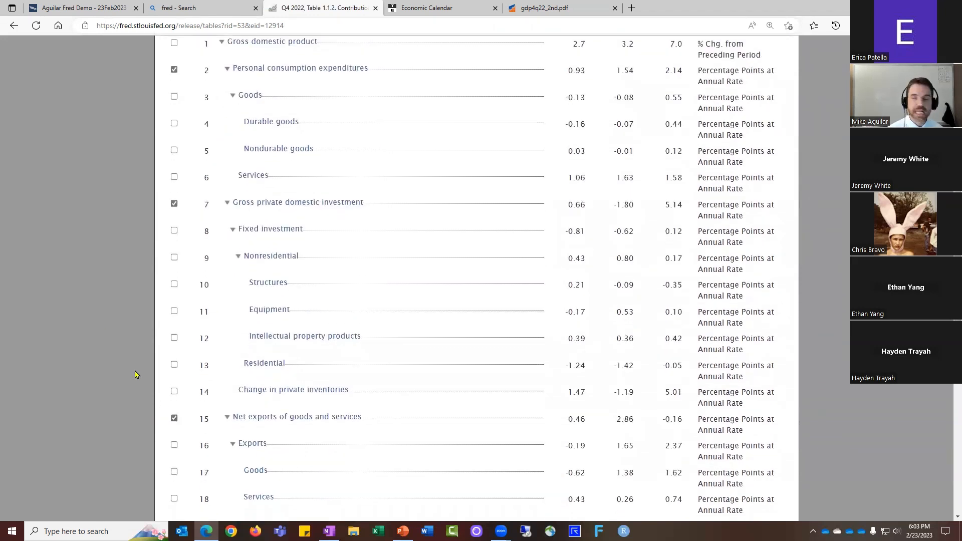
scroll(168, 421, "down", 6)
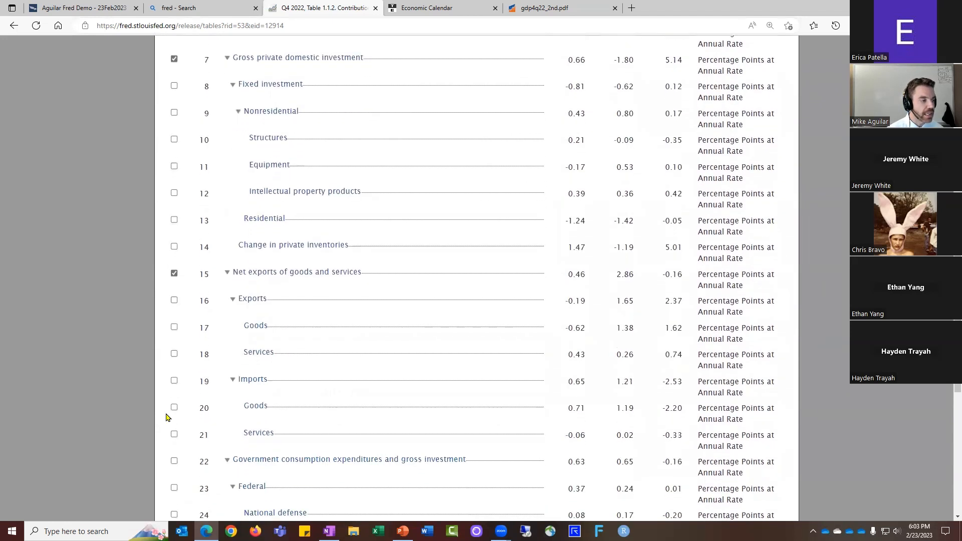
left_click(175, 388)
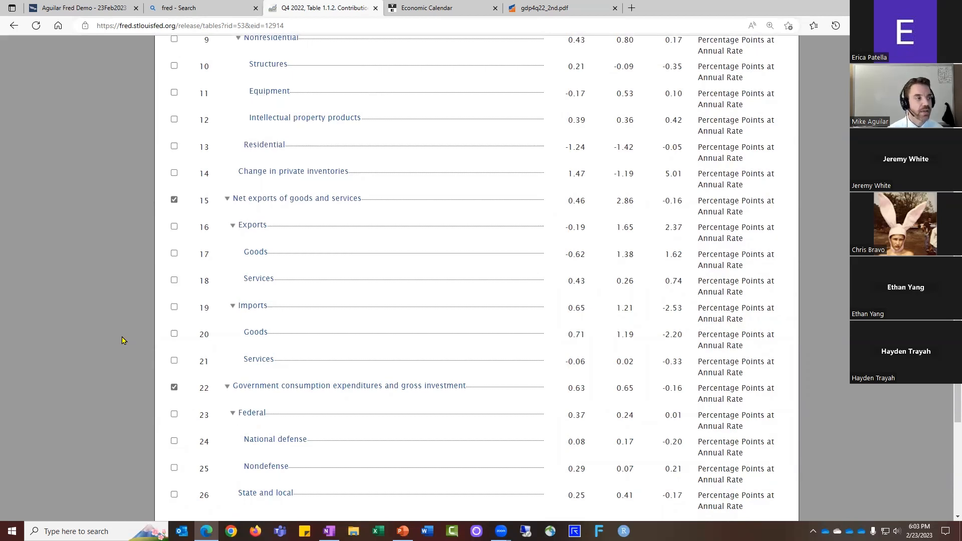
- Add the four selected contribution series to a graph and limit its date range to one year
scroll(123, 340, "up", 6)
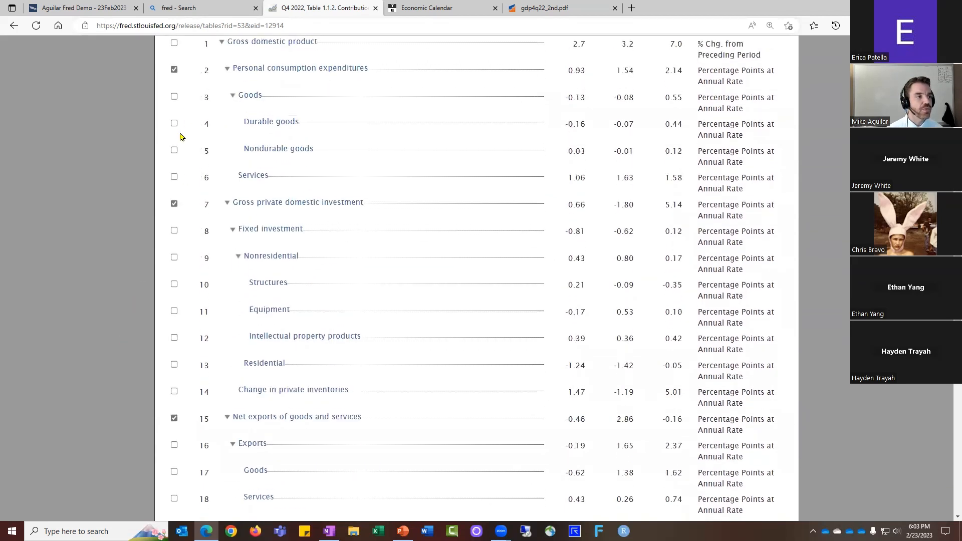
scroll(159, 323, "down", 4)
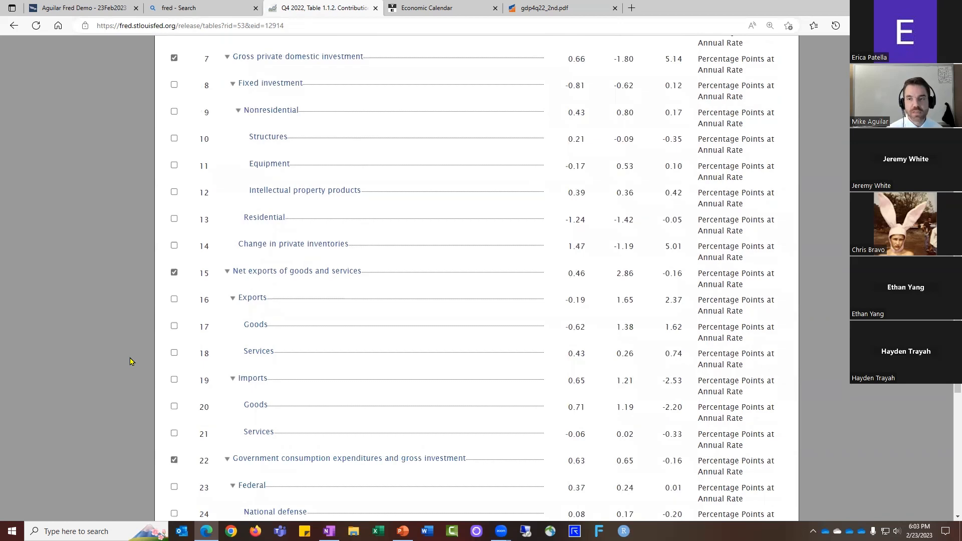
scroll(125, 363, "down", 6)
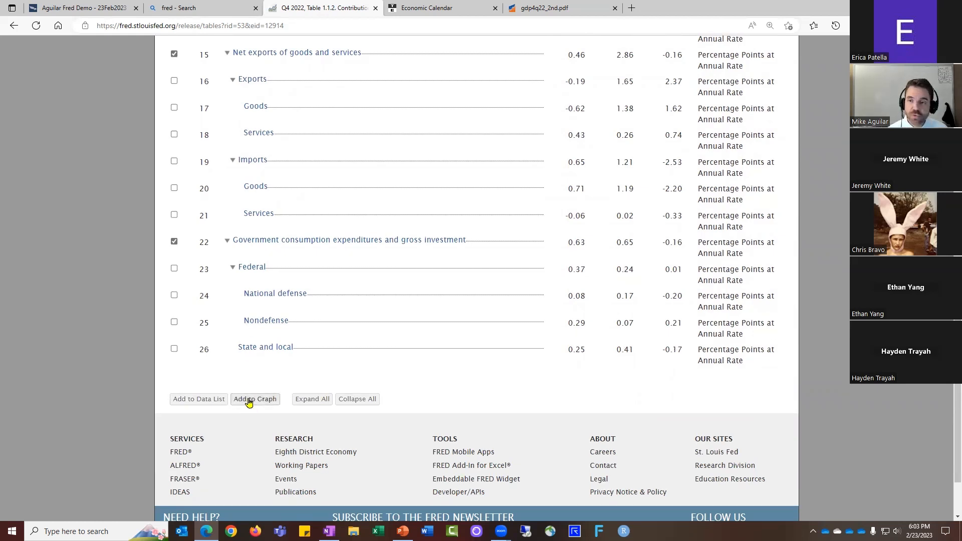
left_click(250, 400)
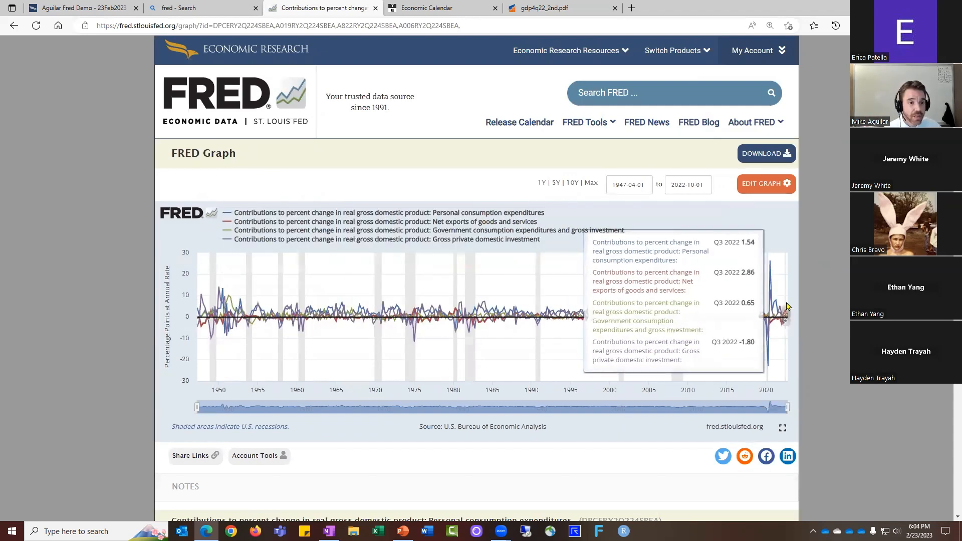
mouse_move(790, 307)
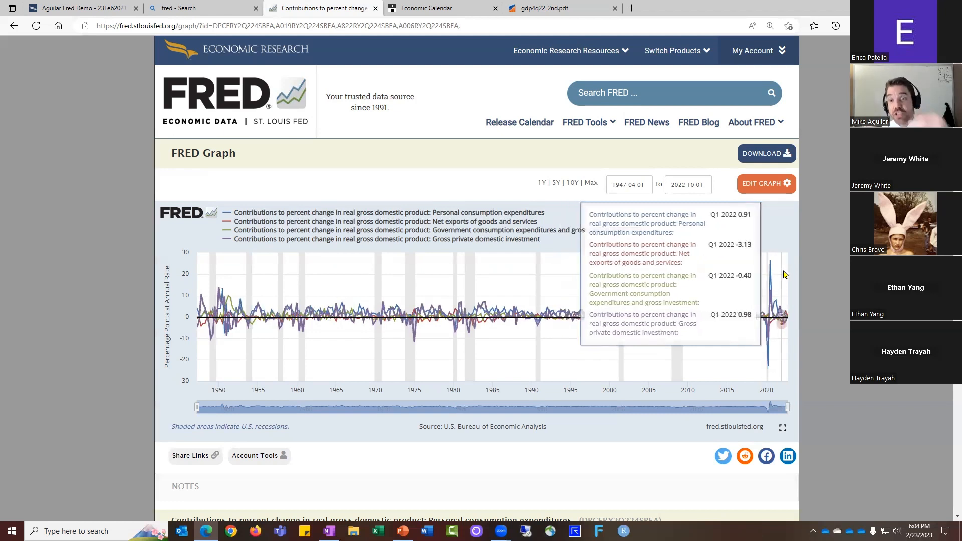
left_click(542, 178)
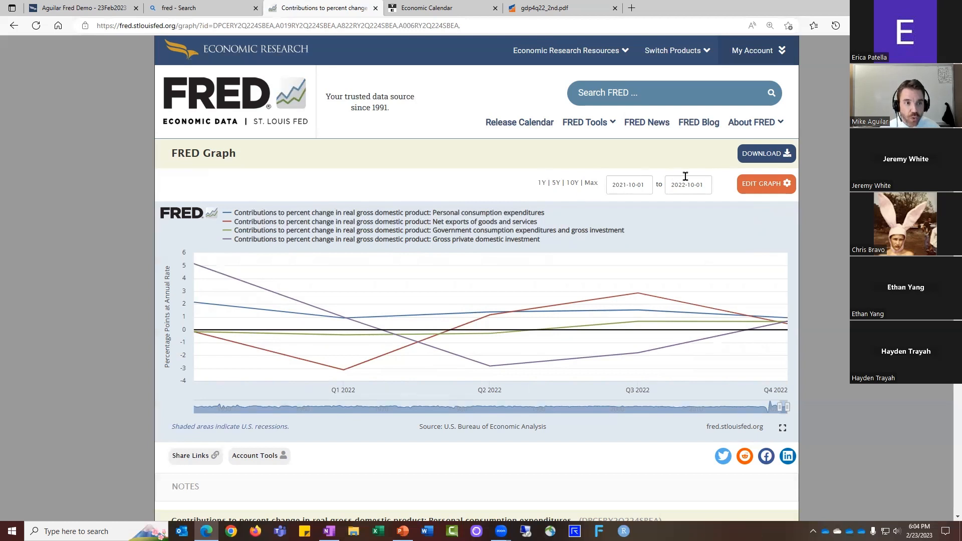
- Format the GDP contributions graph as a bar chart with Normal stacking
left_click(760, 188)
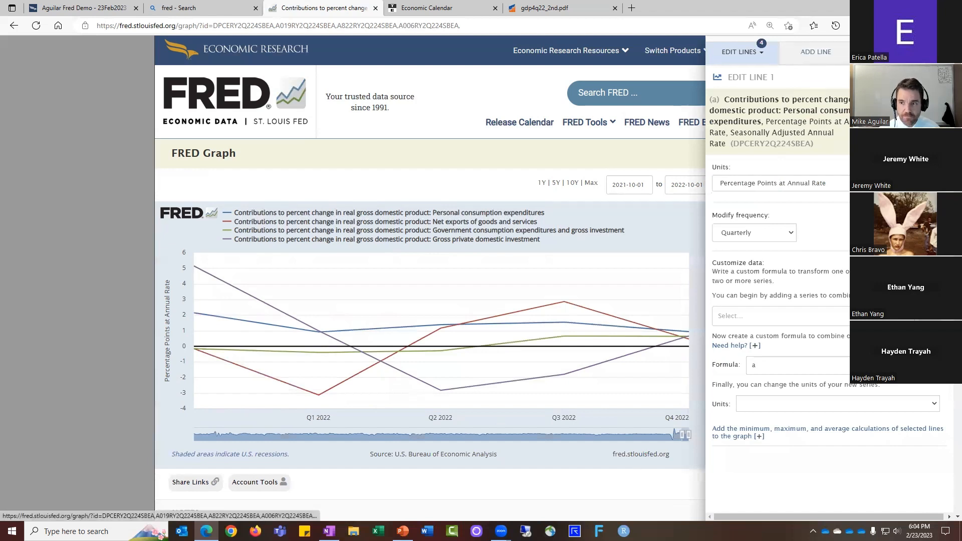
left_click(889, 52)
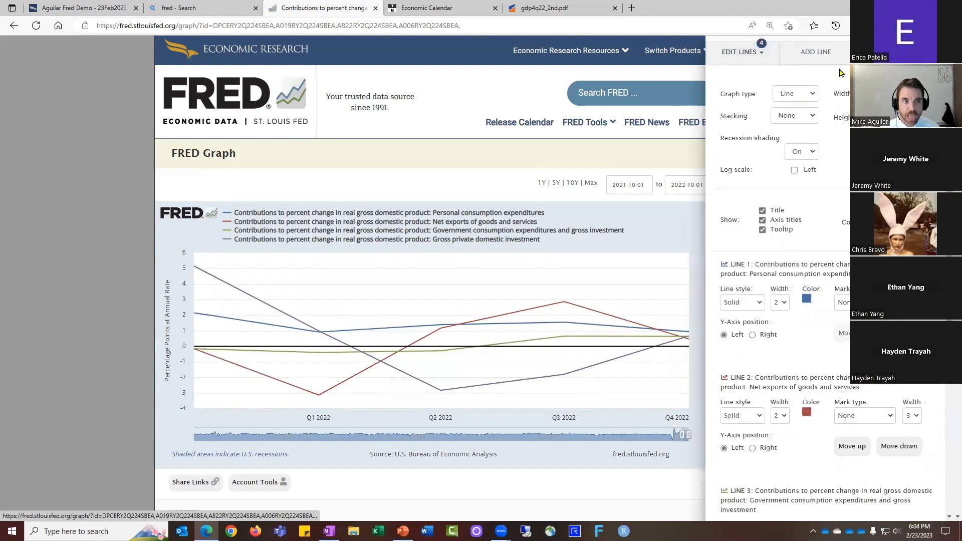
left_click(800, 95)
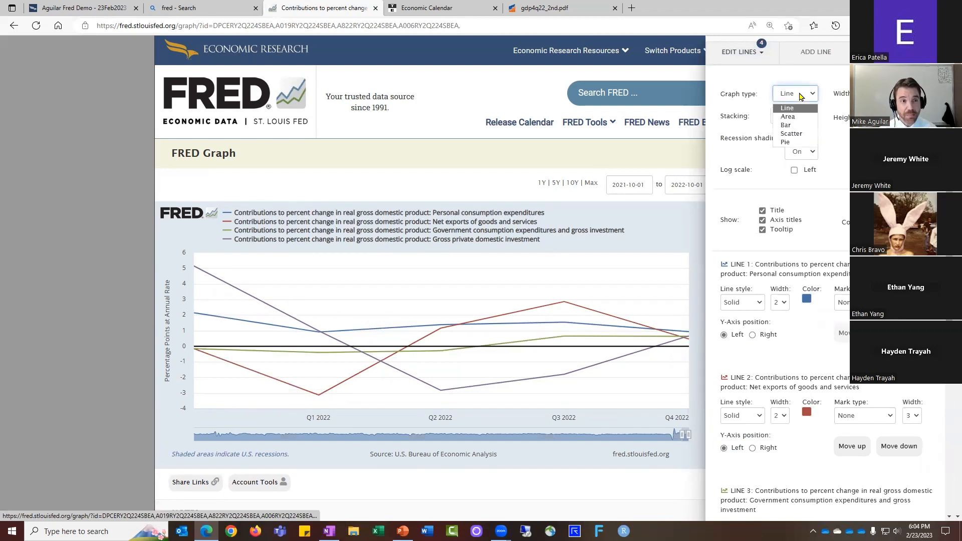
left_click(804, 134)
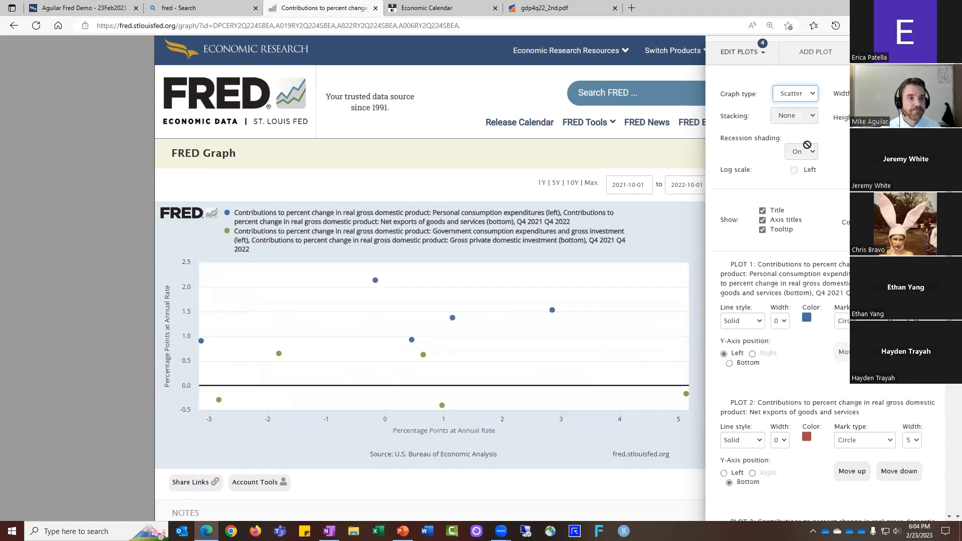
left_click(798, 96)
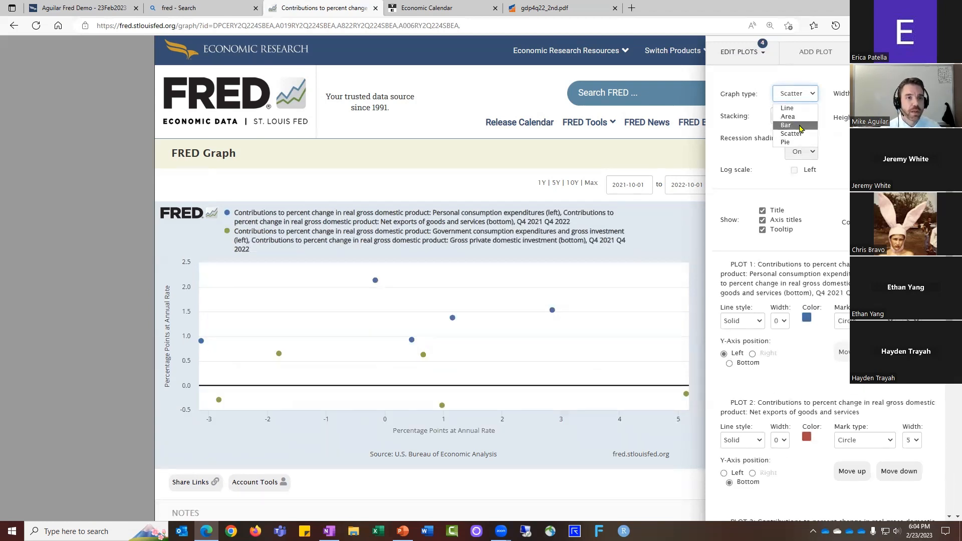
left_click(800, 126)
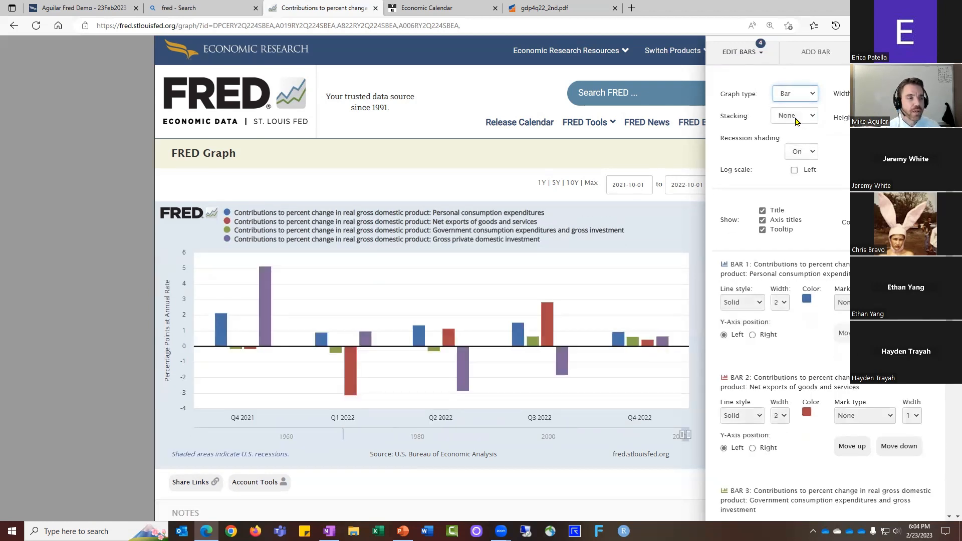
left_click(796, 121)
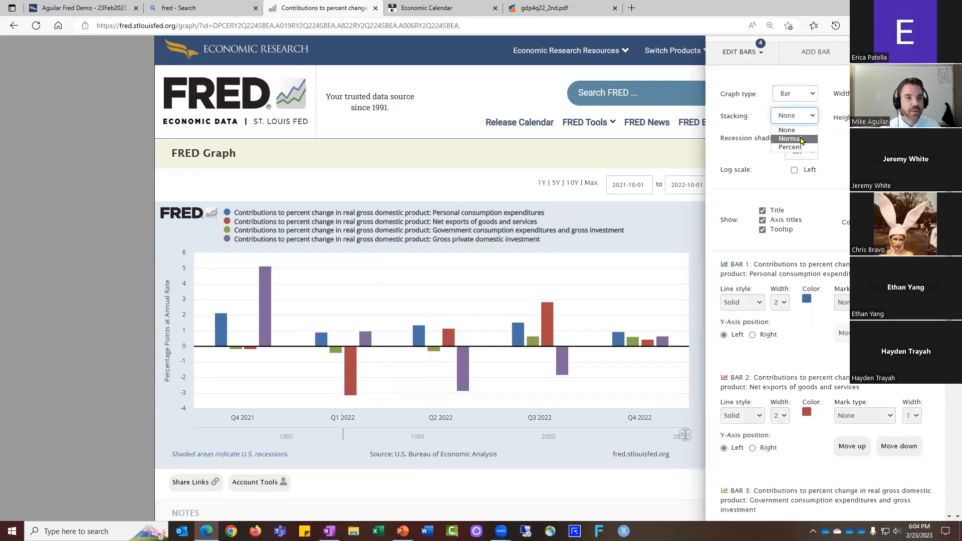
left_click(801, 139)
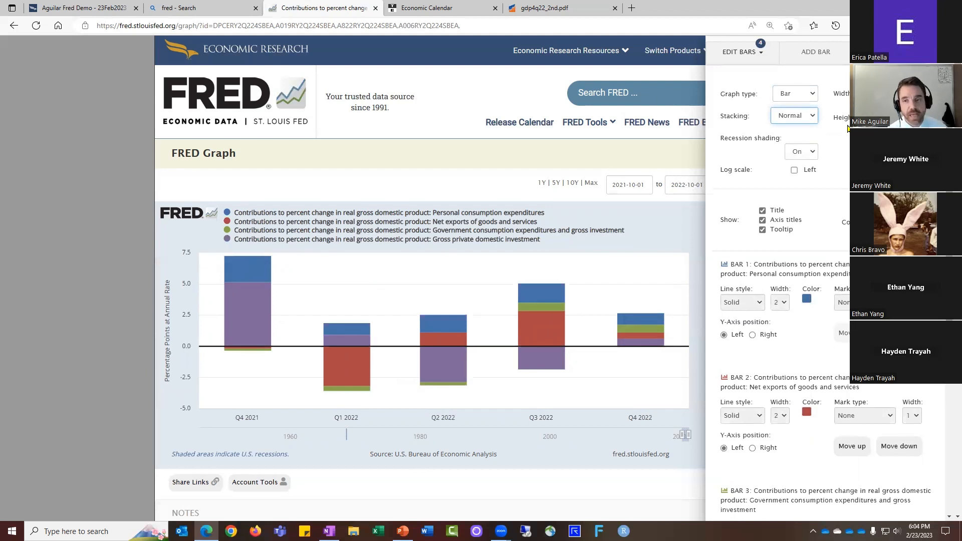
- Change the bar stacking to Percent and inspect each component's share in Q4 2022
left_click(797, 119)
left_click(798, 146)
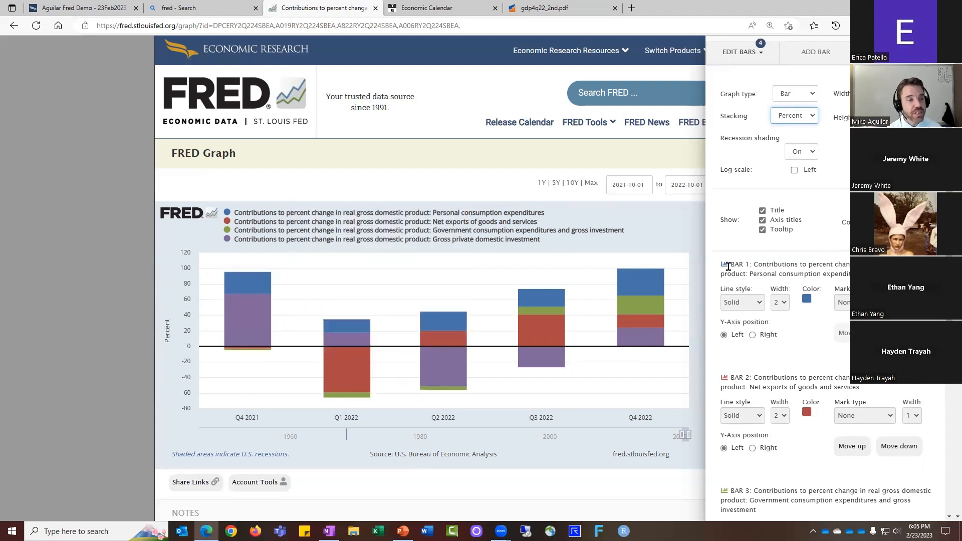
mouse_move(654, 277)
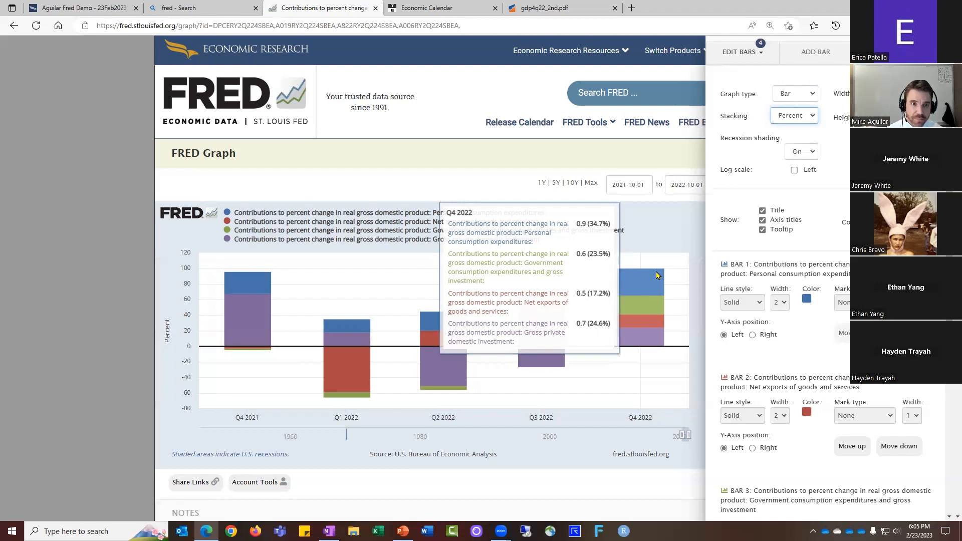
- Set the bar stacking to Normal, check the Q4 2022 contributions and close the graph editing options
left_click(801, 123)
left_click(799, 141)
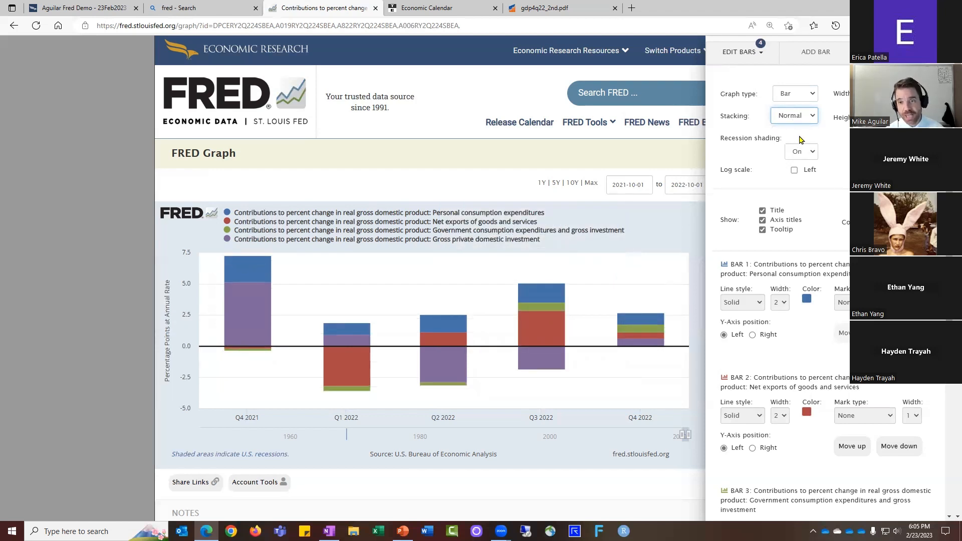
mouse_move(653, 326)
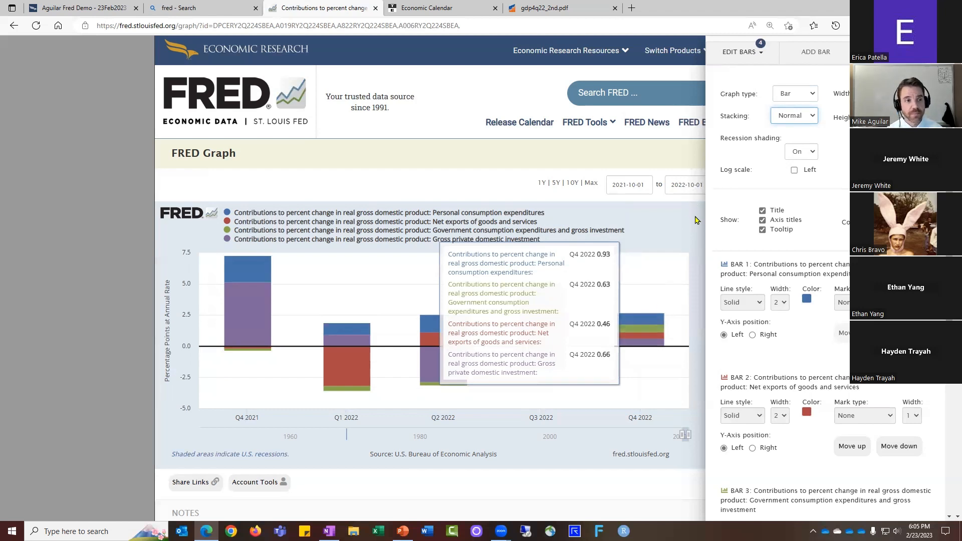
left_click(55, 261)
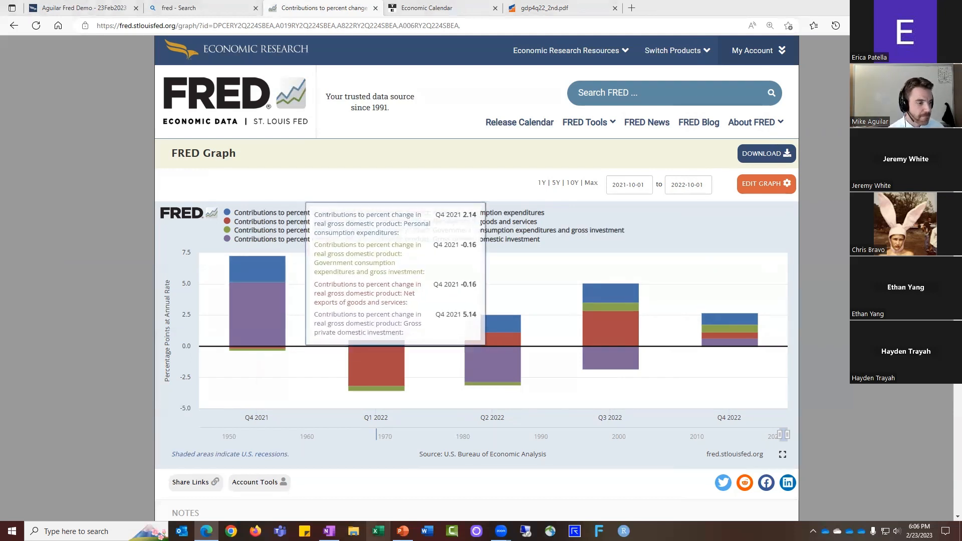
- Switch to PowerPoint, start the slide show from the GDP contributions slide and advance to the slide on labor market balance and employment costs
left_click(403, 529)
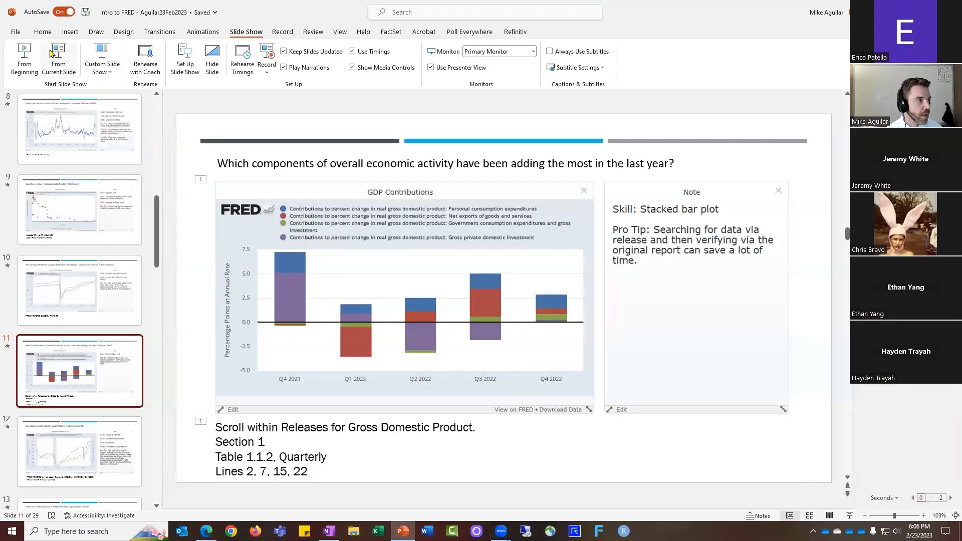
left_click(56, 54)
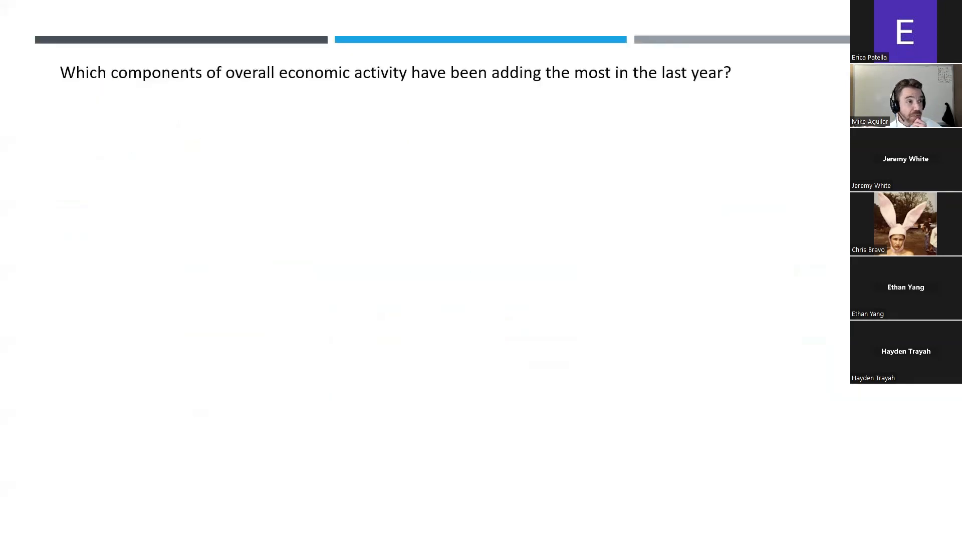
key("Right")
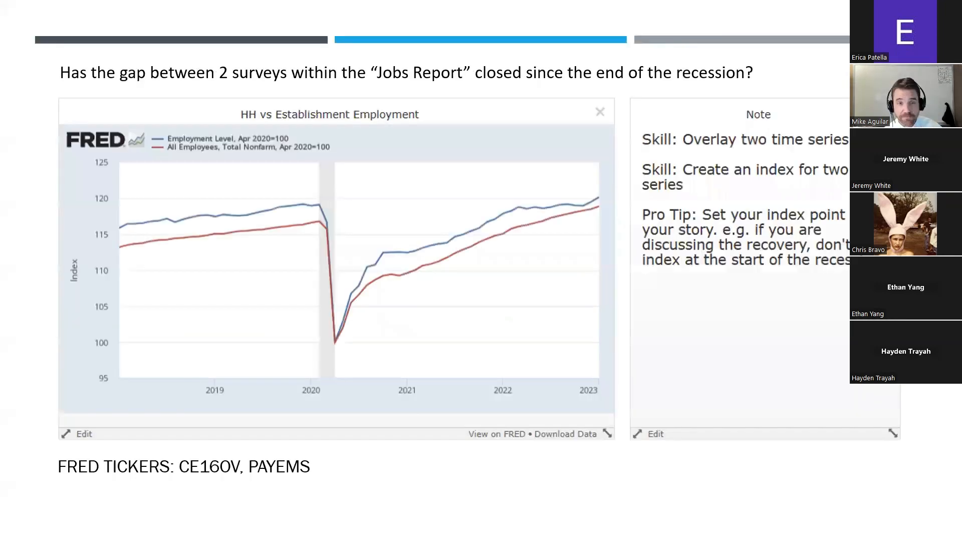
key("Left")
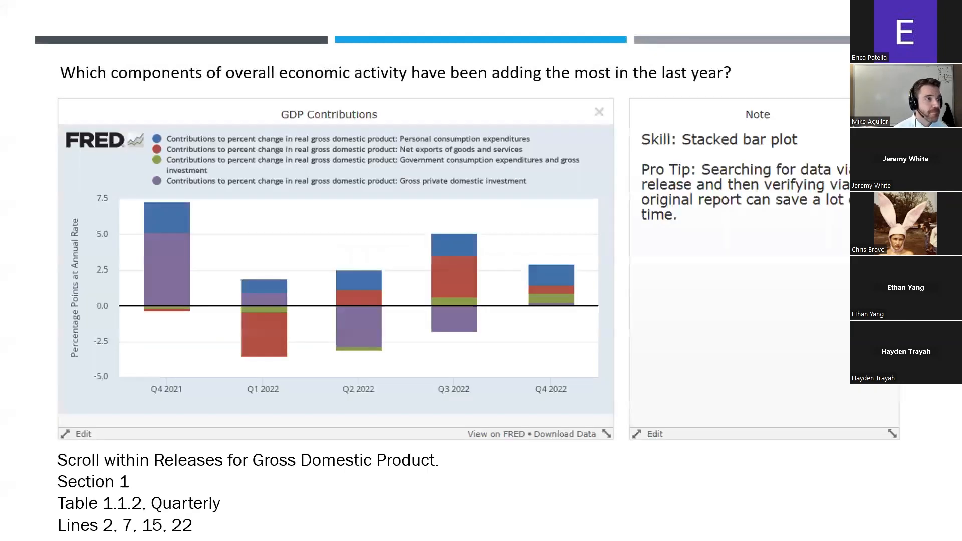
key("Right")
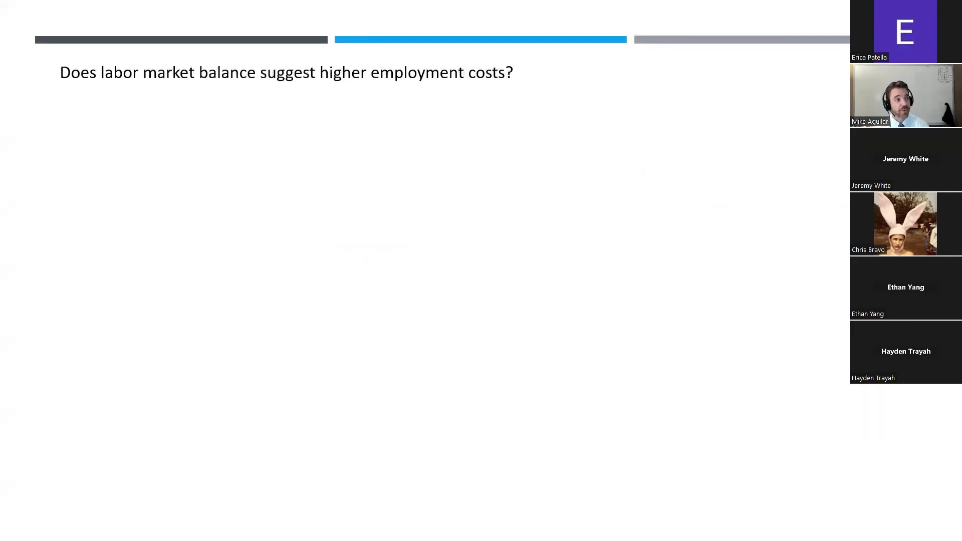
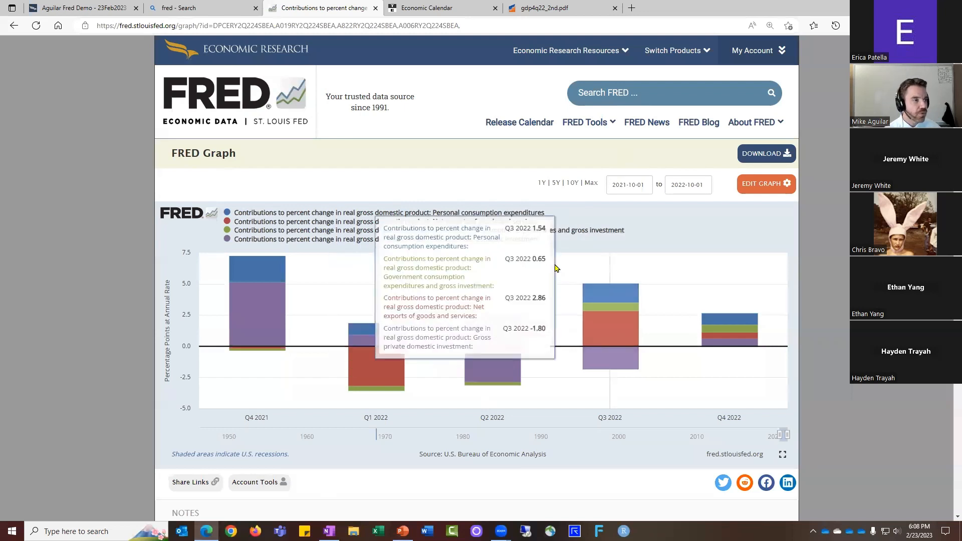
- Return to the FRED home page, search for PAYEMS and open the All Employees, Total Nonfarm series
left_click(229, 101)
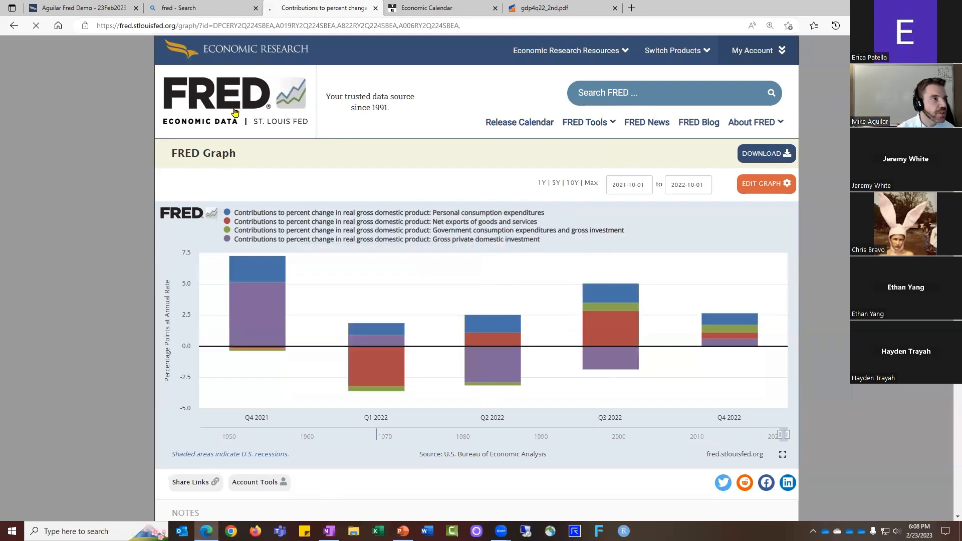
left_click(458, 245)
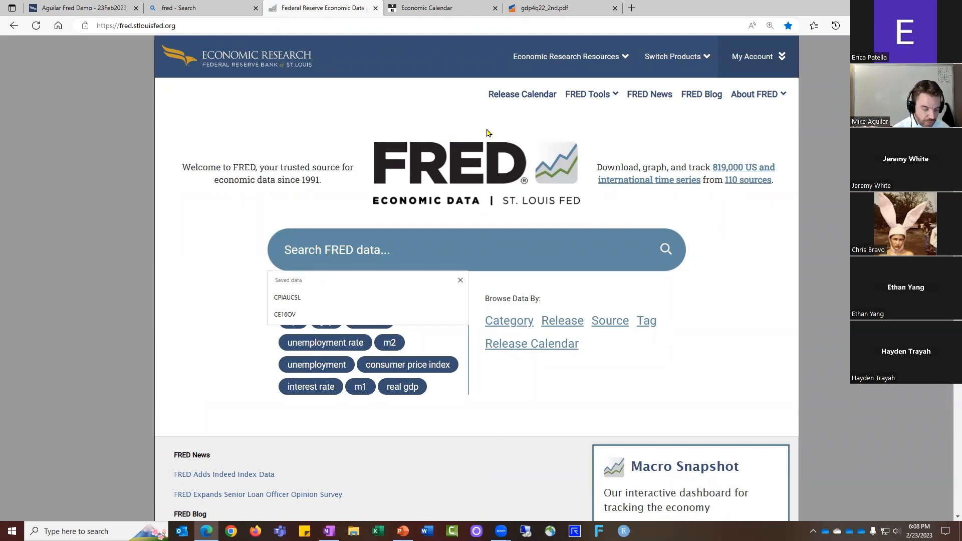
type("PAYME")
key("BackSpace")
key("BackSpace")
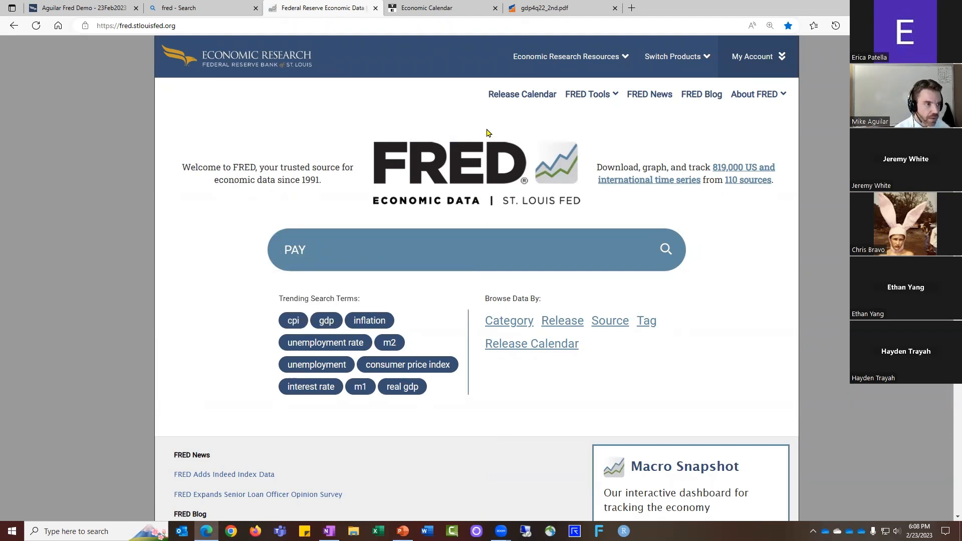
type("EMS")
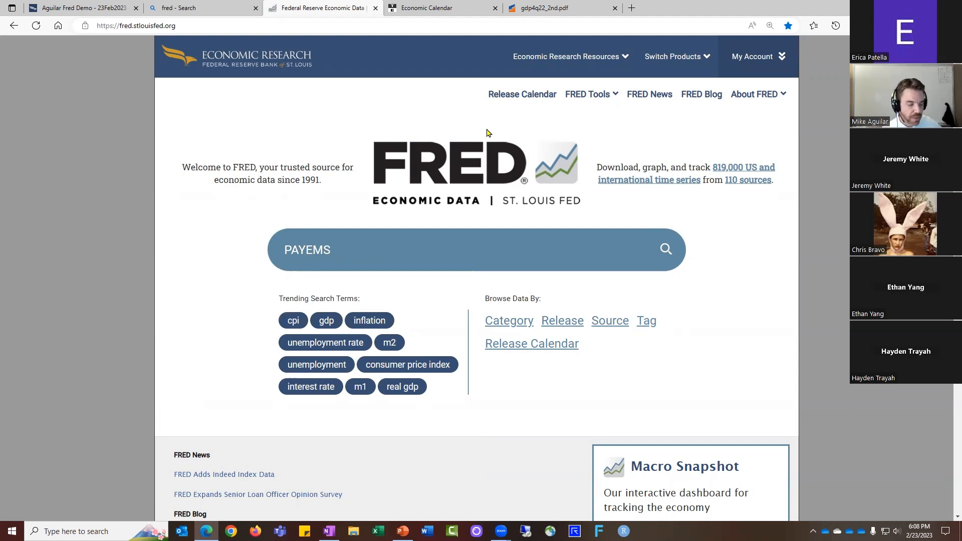
key("Return")
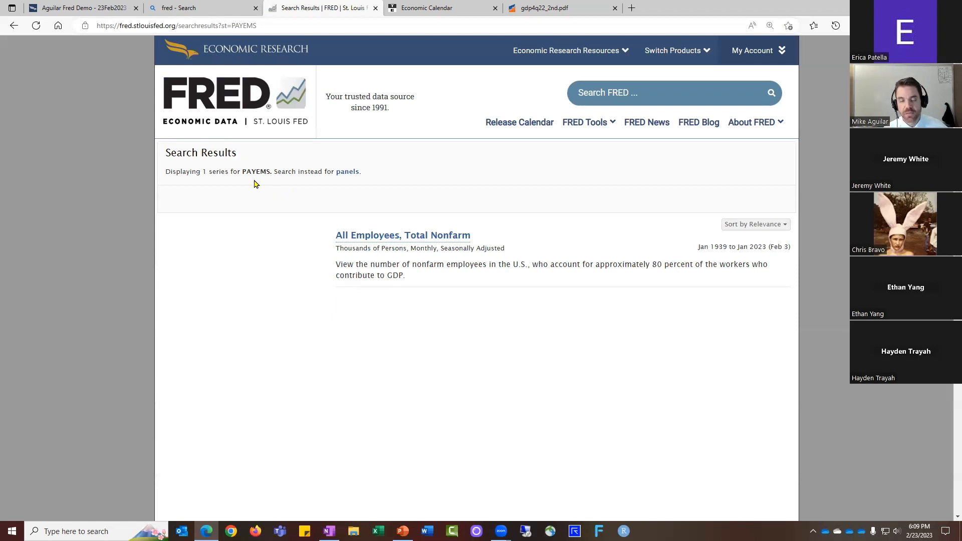
left_click(353, 238)
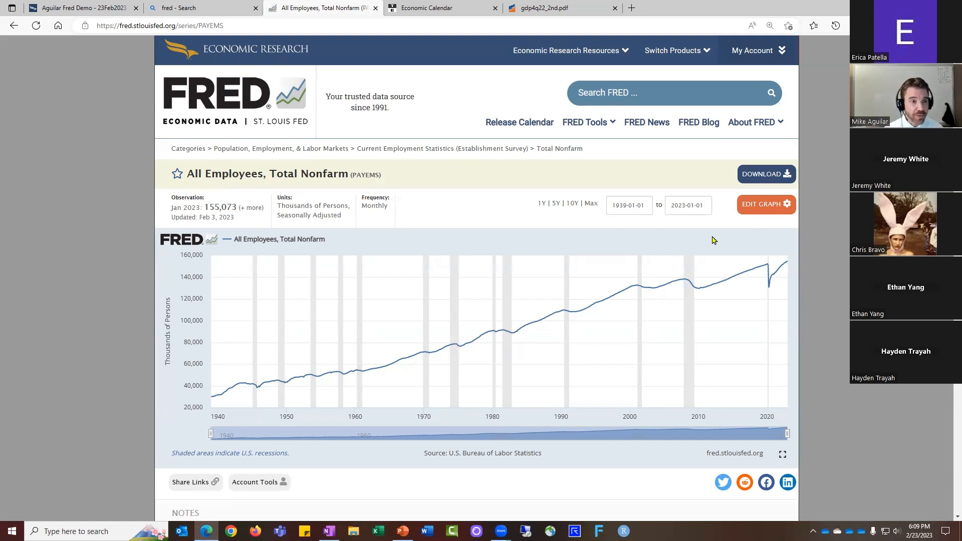
- Open the graph's editing options and add the Job Openings: Total Nonfarm series (JTSJOL) to line 1's custom data
left_click(778, 214)
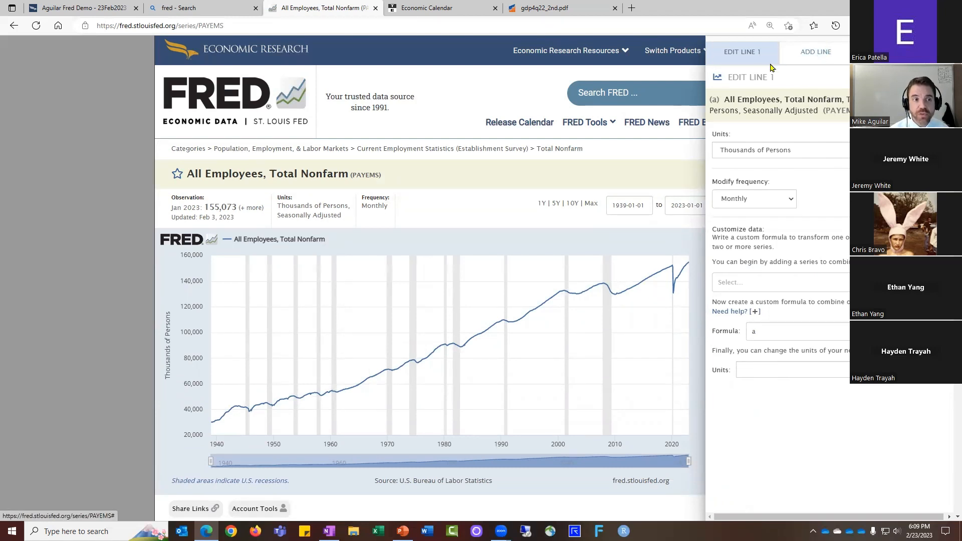
left_click(743, 282)
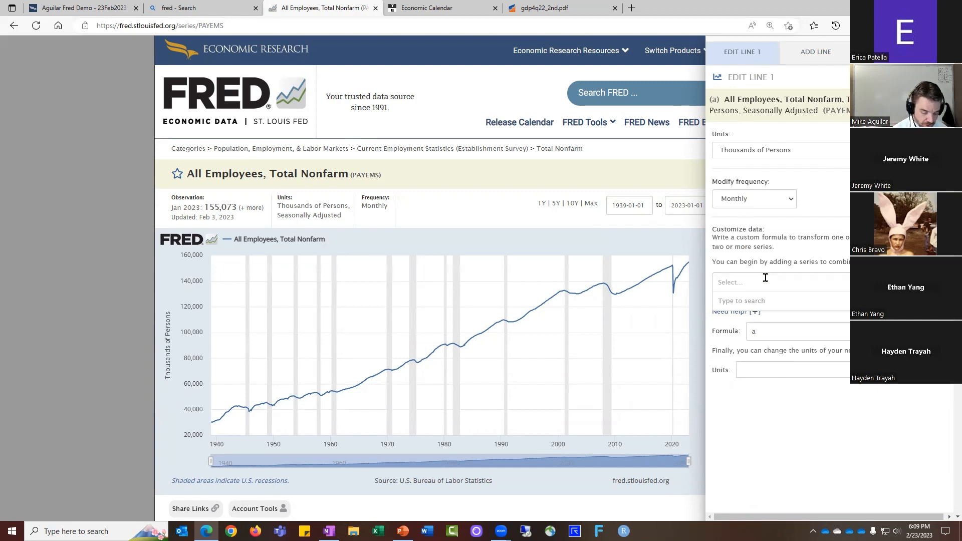
type("JTSJOL")
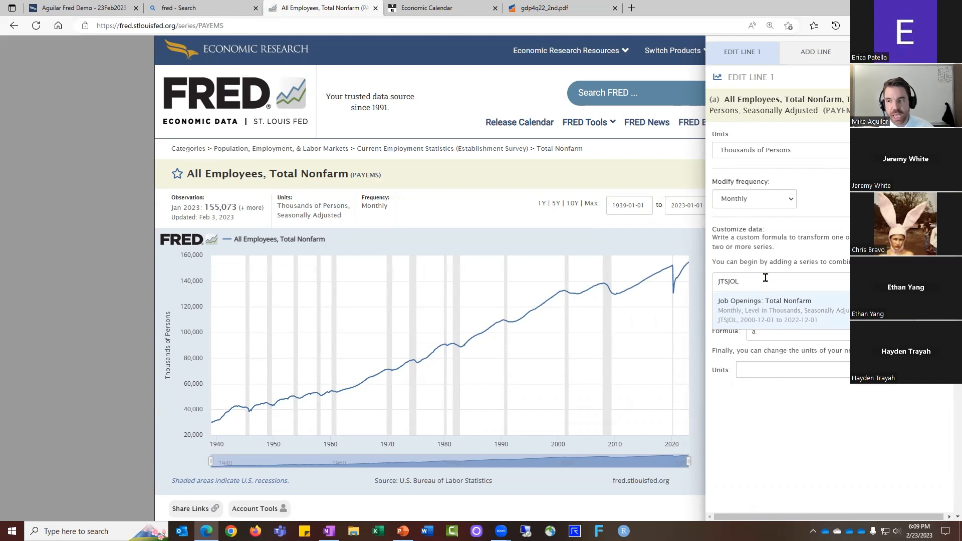
left_click(803, 311)
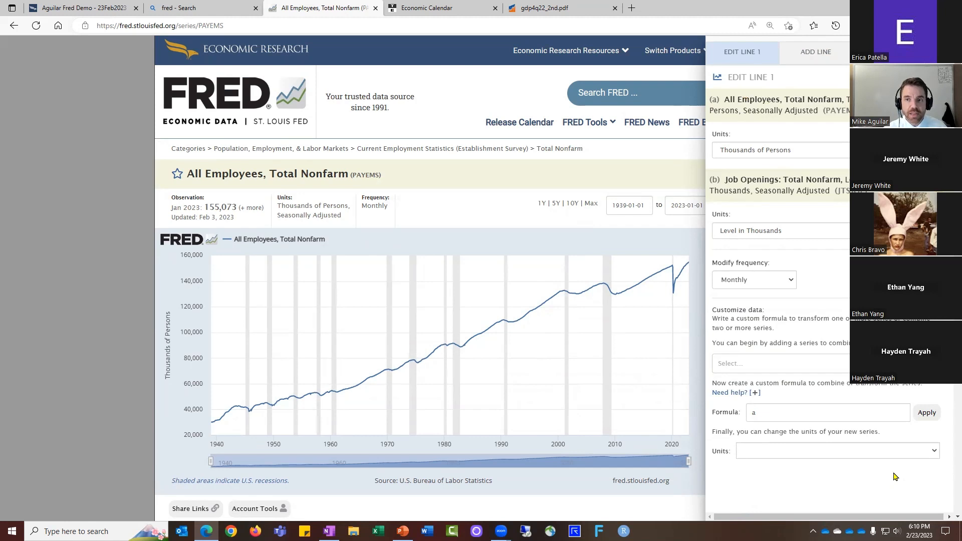
- Add the Civilian Labor Force Level series (CLF16OV) to line 1 as its third component
left_click(790, 365)
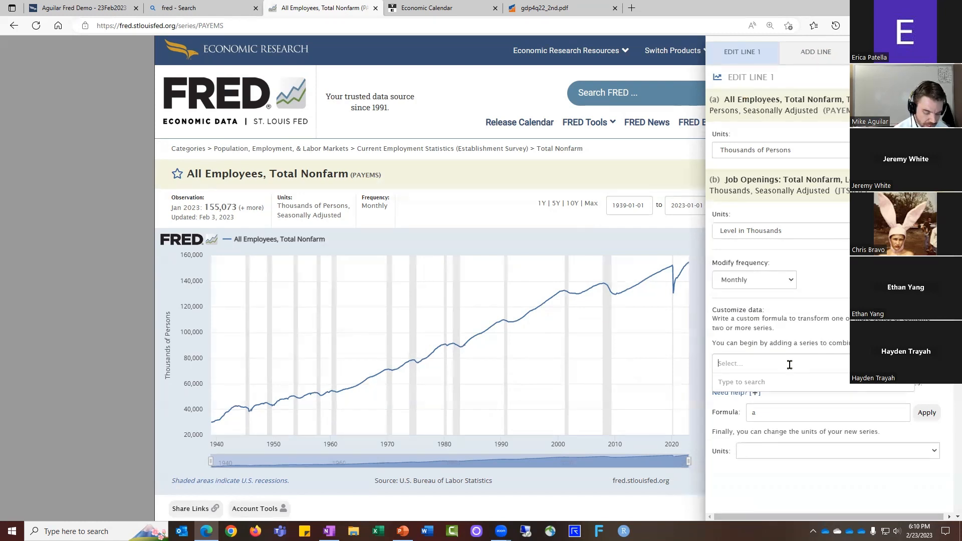
type("CLF16")
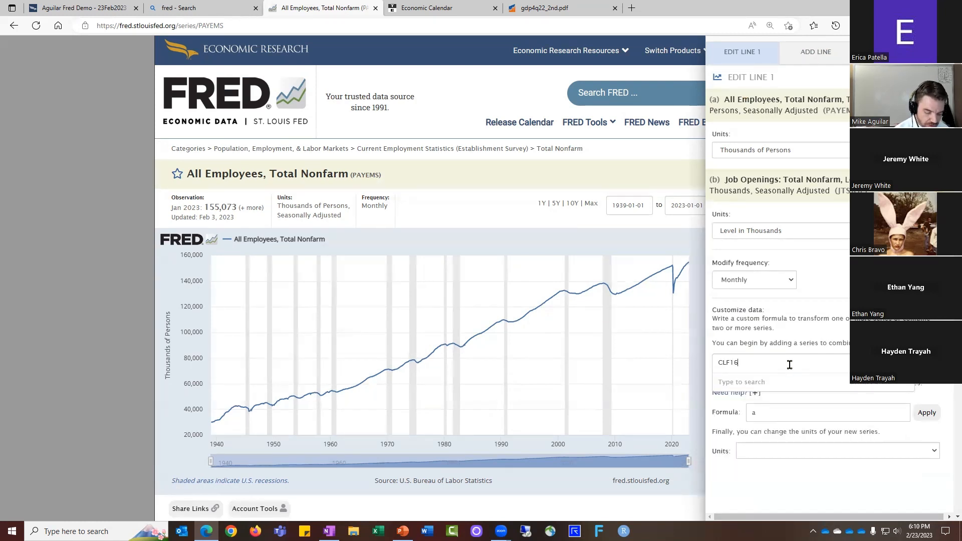
type("OV")
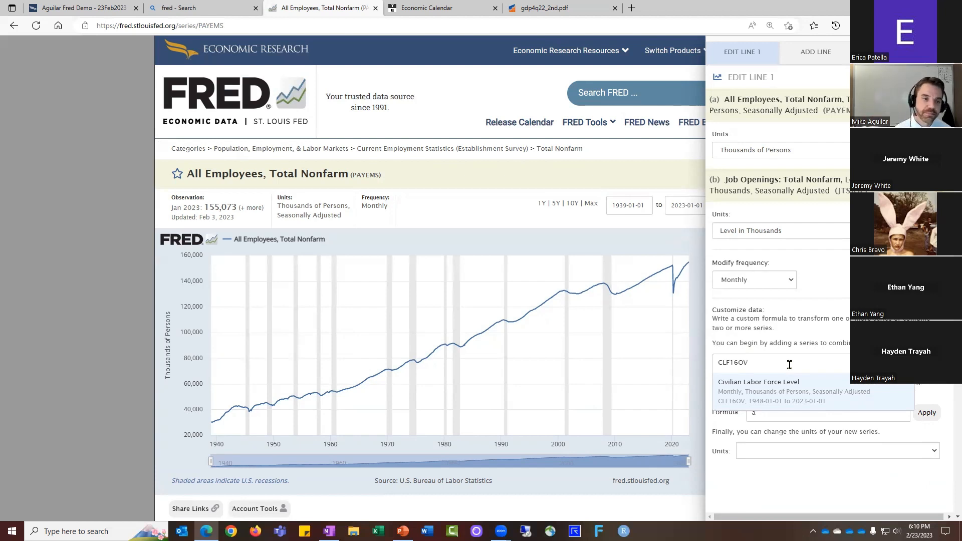
left_click(842, 395)
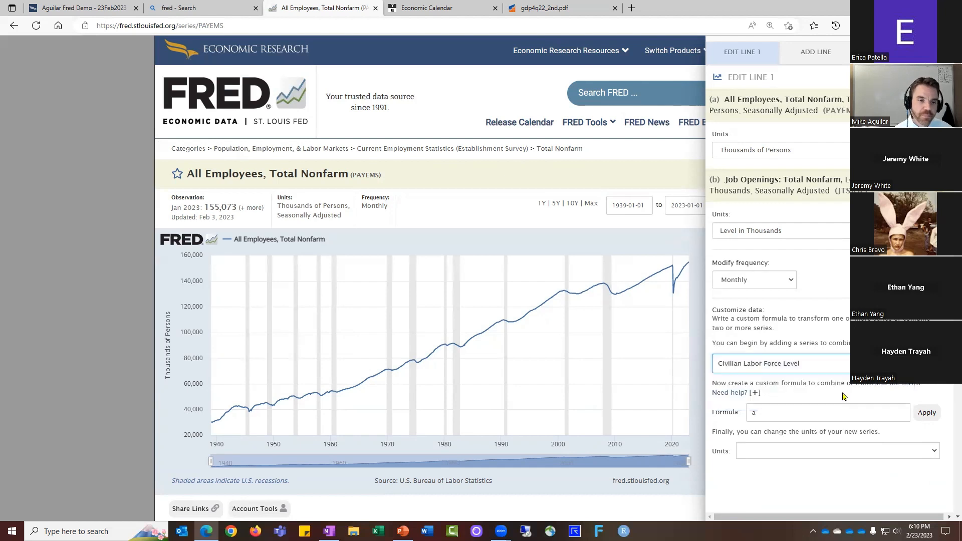
left_click(927, 364)
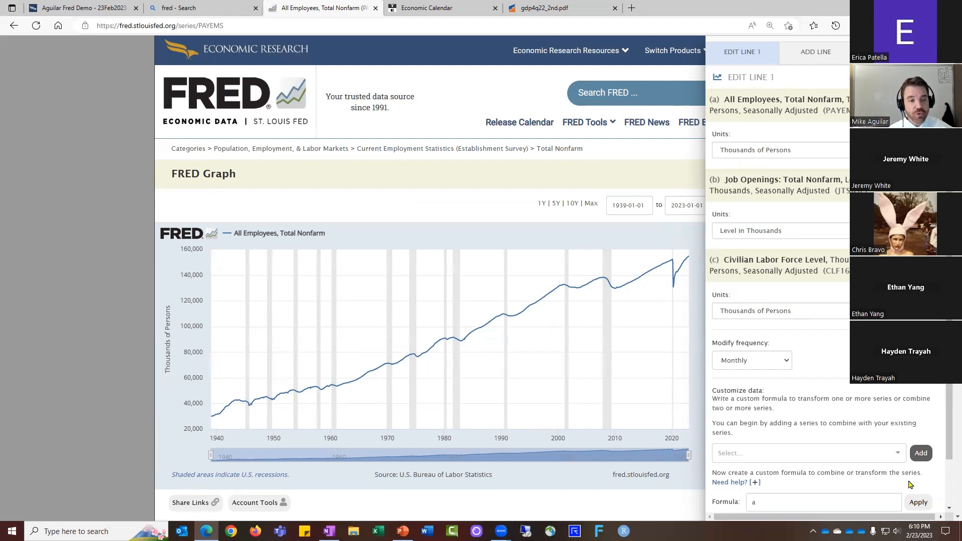
- Apply the custom formula (a+b)/c to line 1 to combine employees and job openings relative to the labor force
left_click(854, 453)
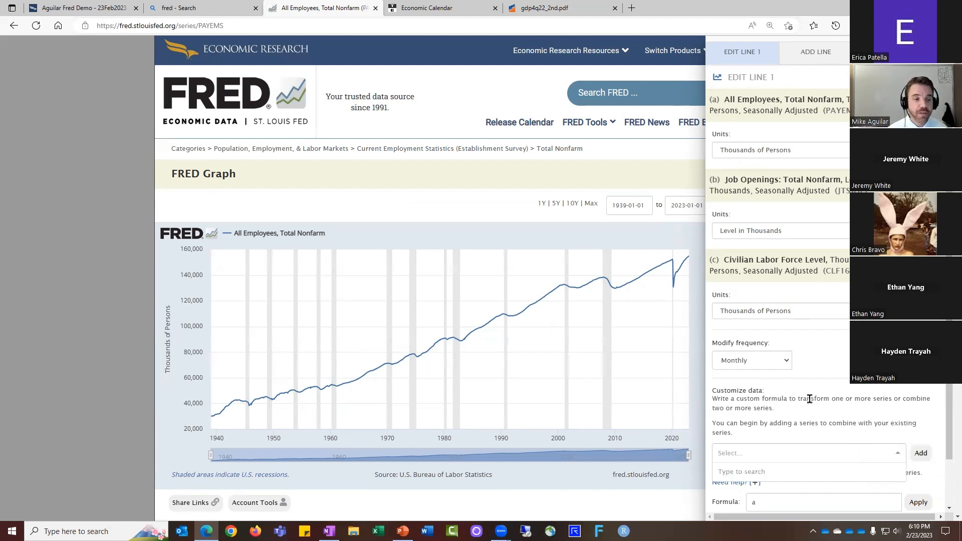
scroll(810, 397, "down", 1)
left_click(837, 444)
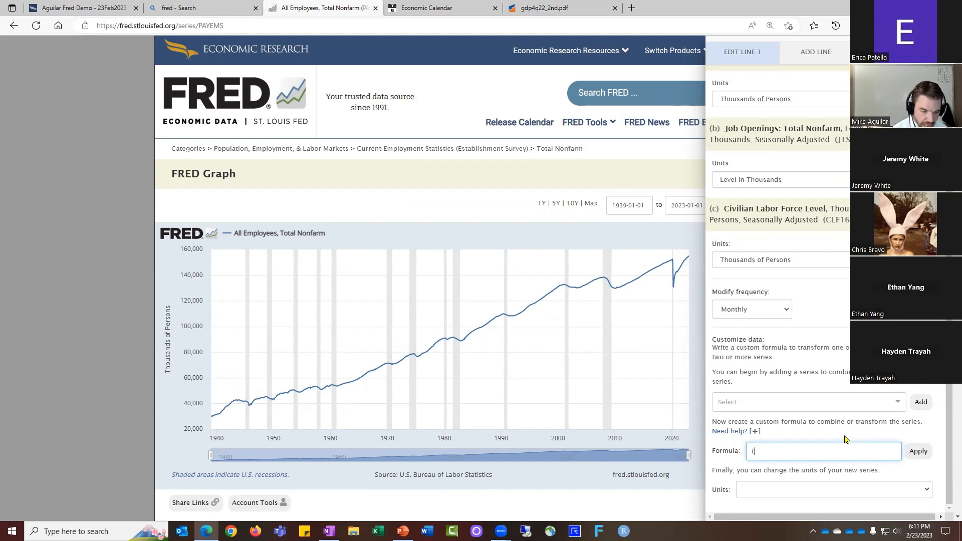
type("a+b")
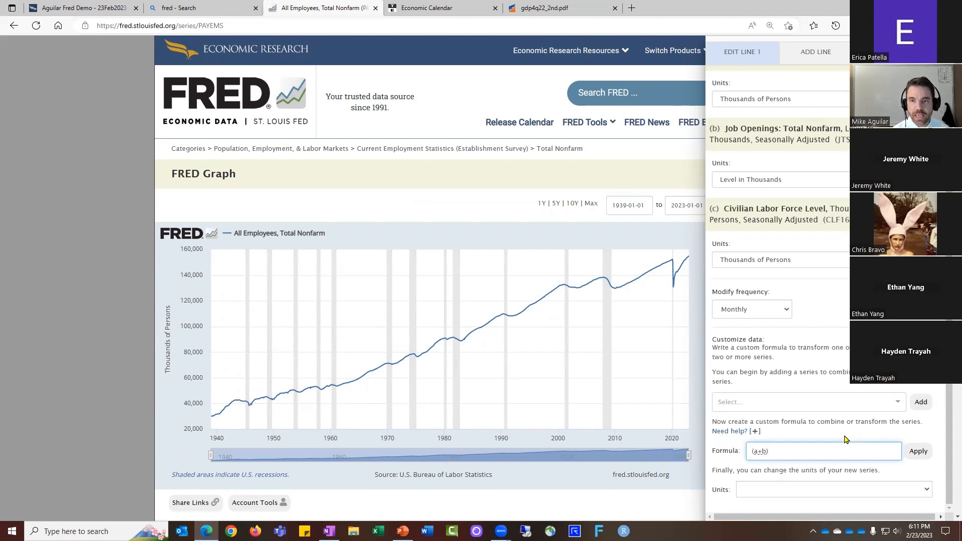
scroll(825, 156, "up", 1)
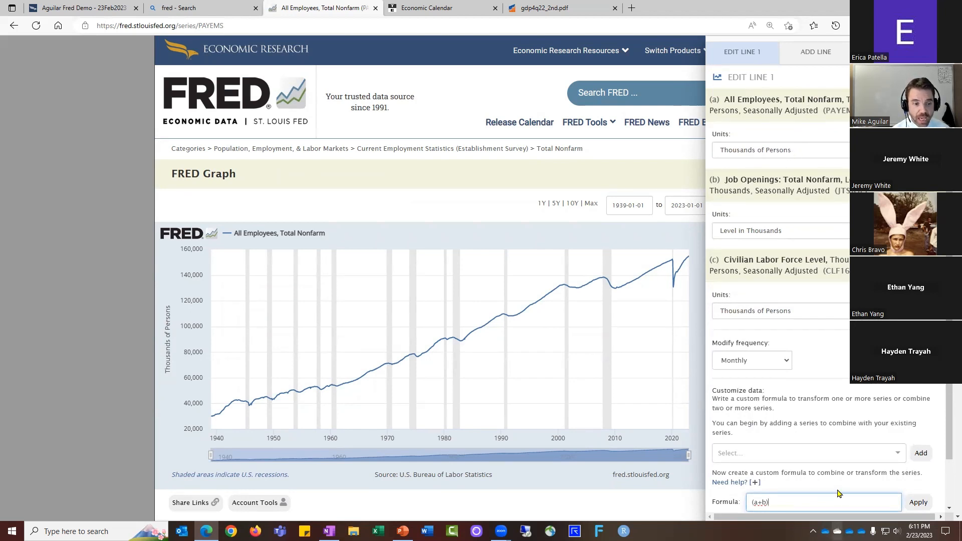
type("/c")
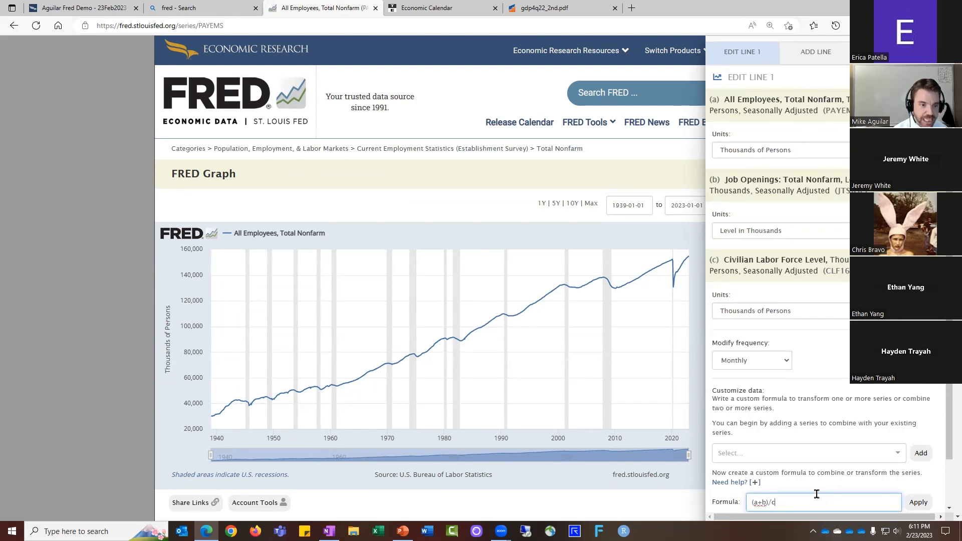
scroll(827, 471, "down", 1)
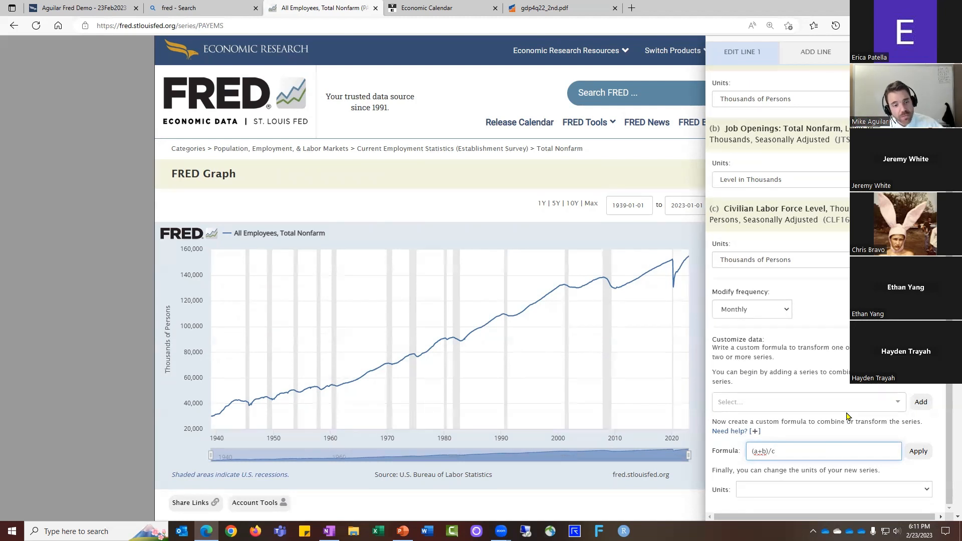
left_click(914, 453)
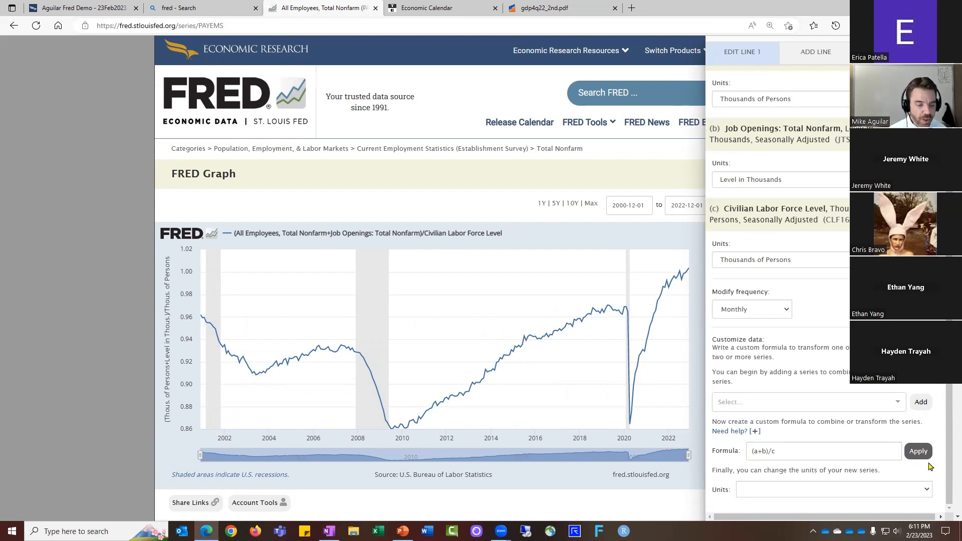
- Add the Employment Cost Index: Wages and Salaries: Private Industry Workers series (ECIWAG) as a second line, with units of Percent Change from Year Ago
left_click(820, 53)
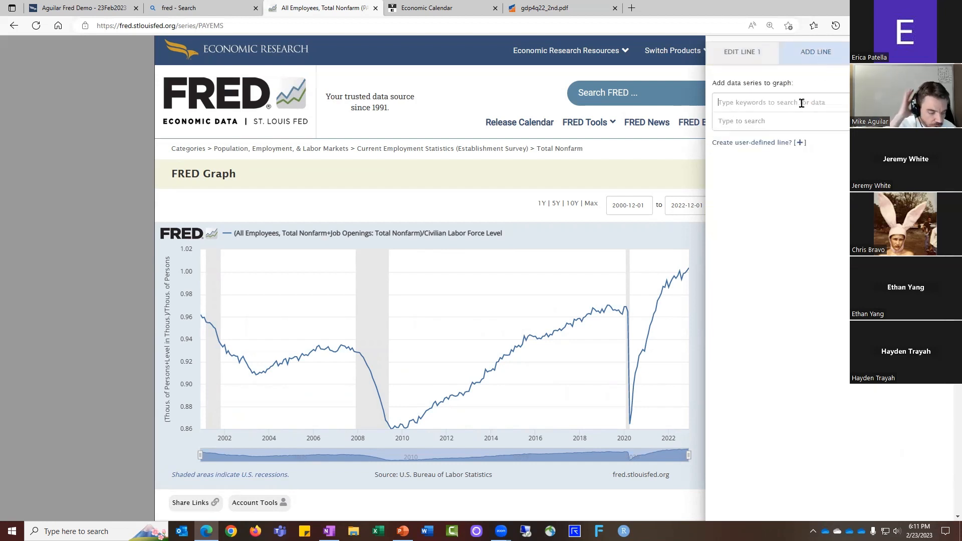
type("ECIWAG")
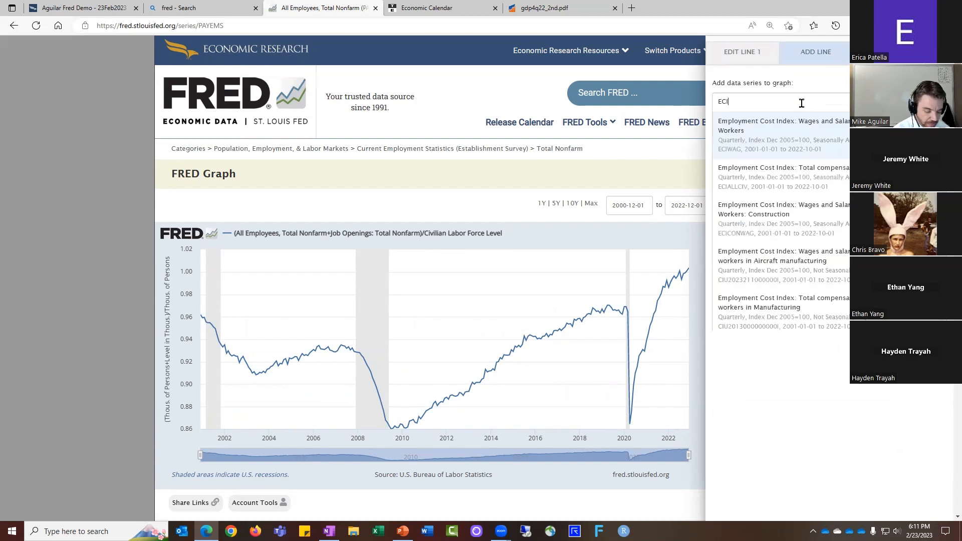
left_click(802, 130)
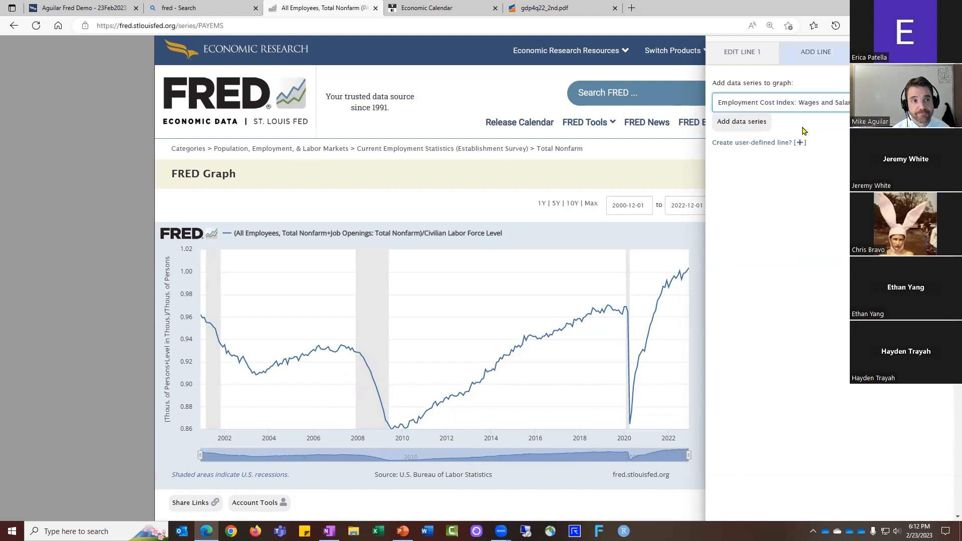
left_click(762, 123)
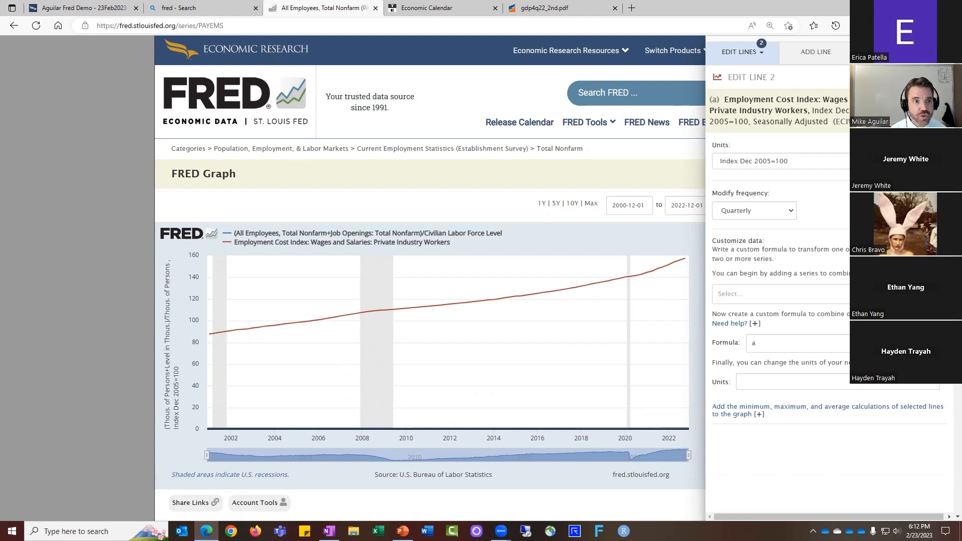
left_click(780, 161)
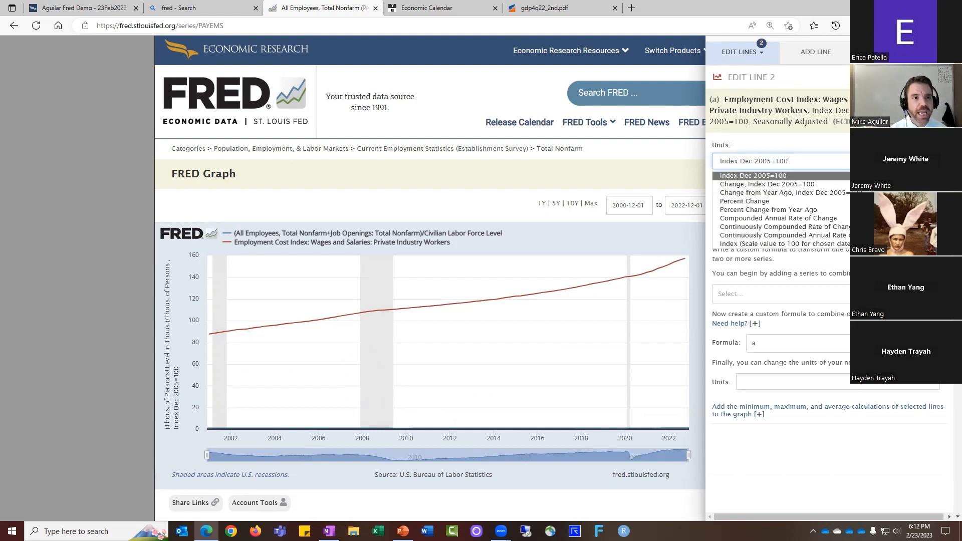
left_click(828, 211)
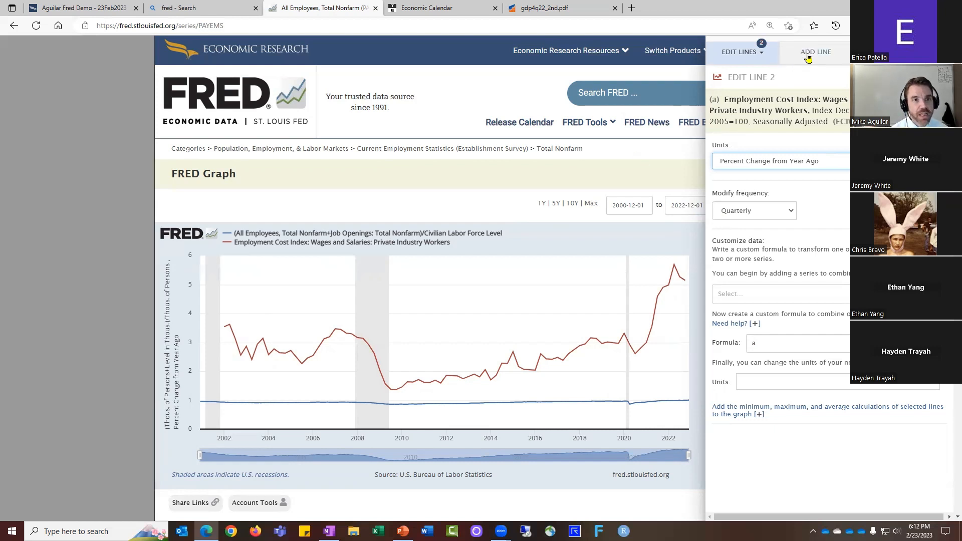
- Plot the Employment Cost Index line against the right Y-axis and recolor it dark green (417505)
left_click(890, 53)
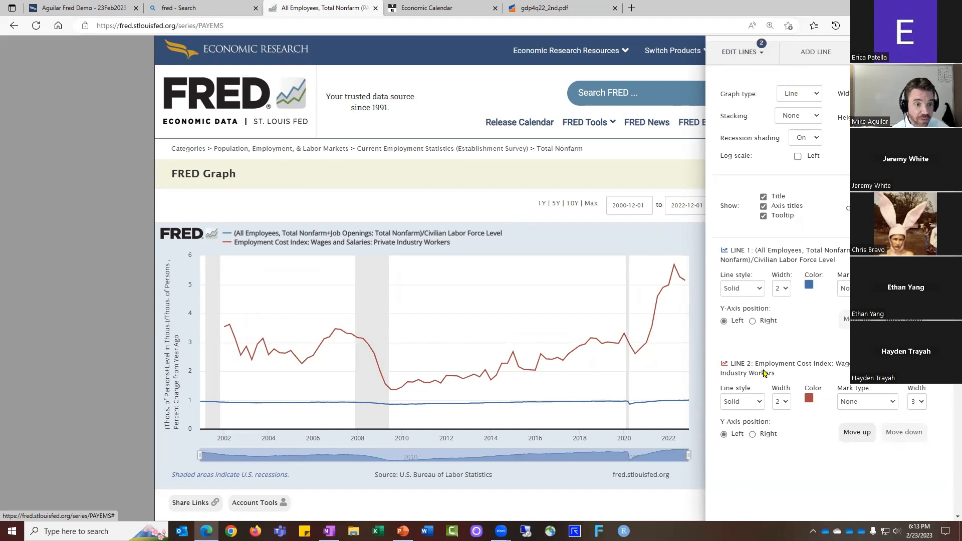
left_click(753, 435)
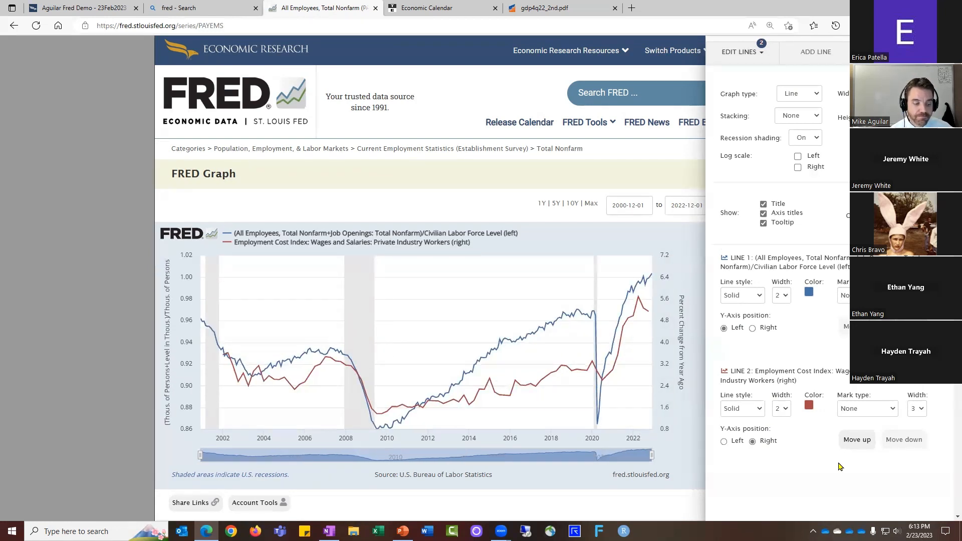
left_click(809, 405)
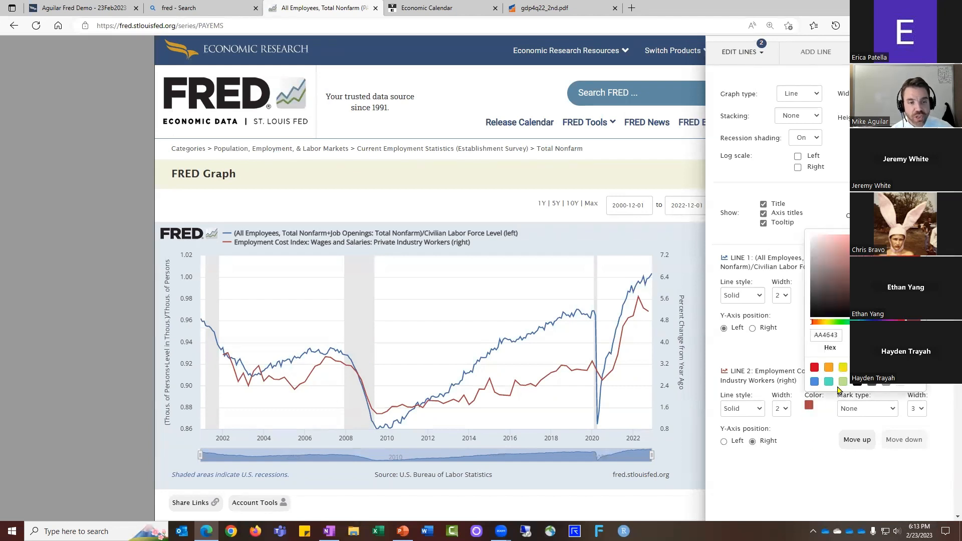
left_click(887, 368)
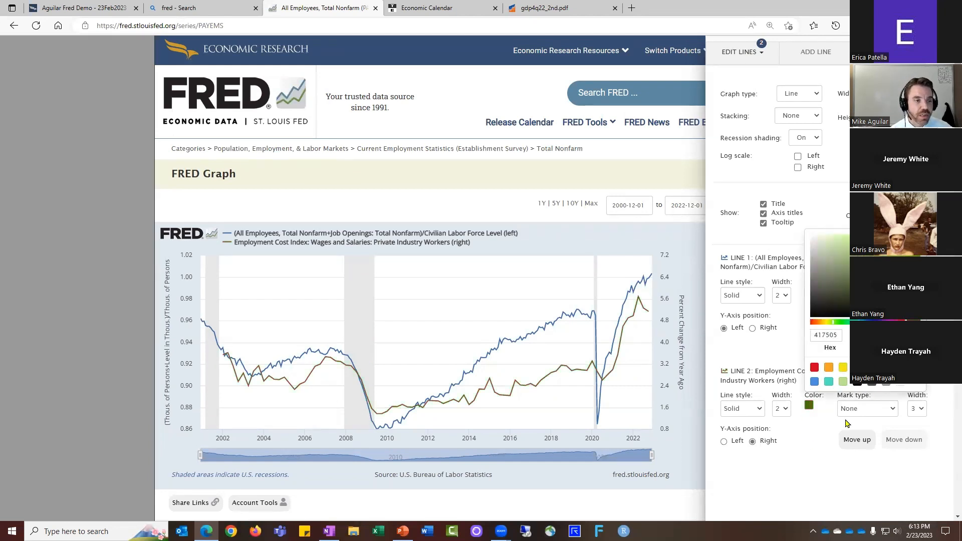
left_click(785, 477)
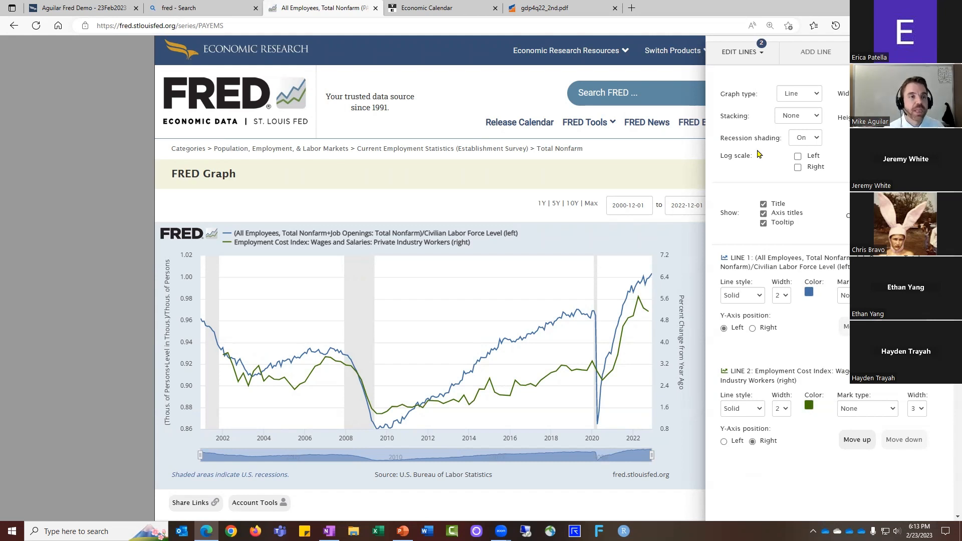
- Set line 1's frequency to Quarterly with End of Period aggregation and close the graph editor
left_click(756, 59)
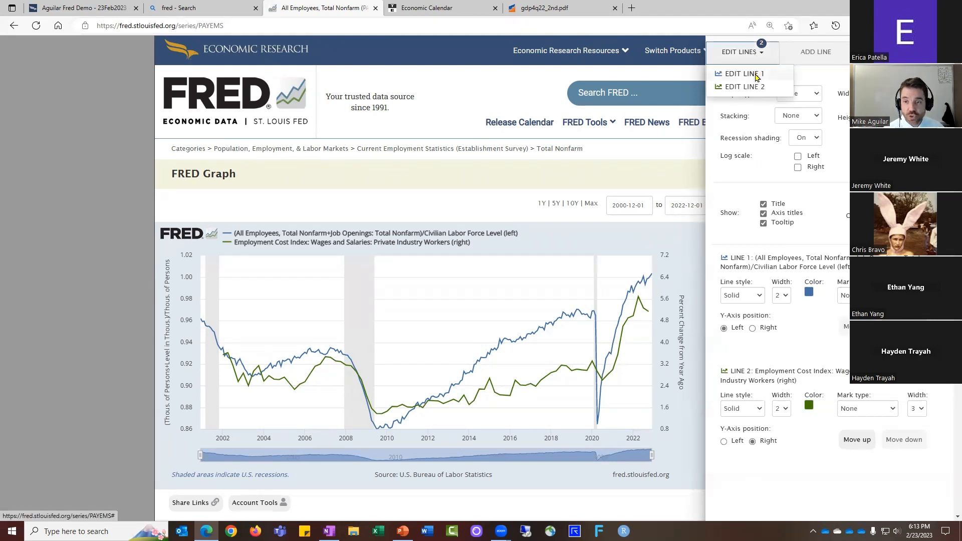
left_click(756, 76)
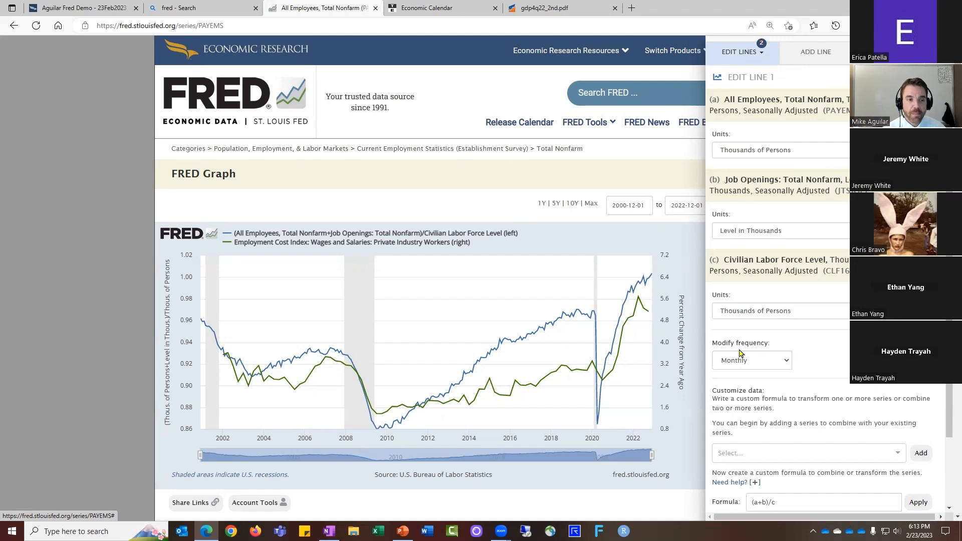
left_click(787, 363)
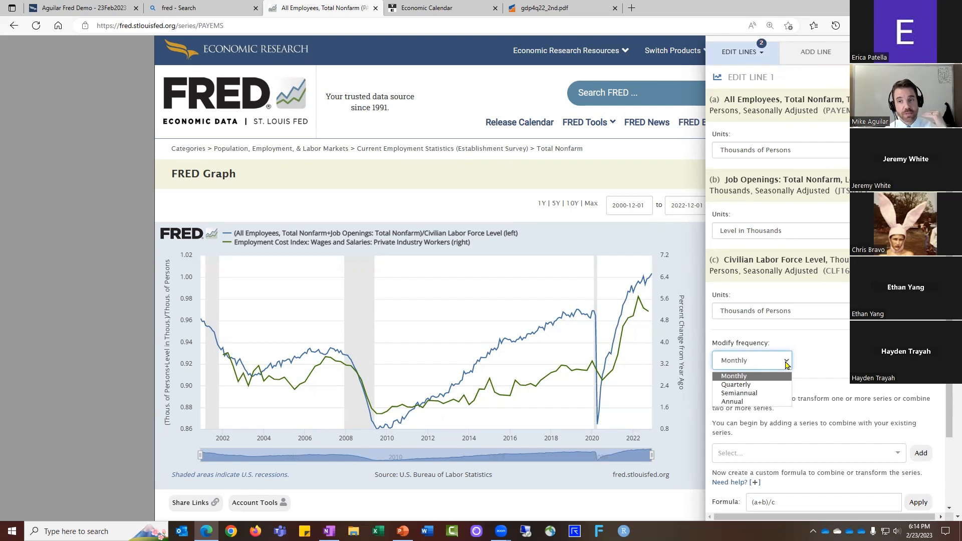
left_click(773, 386)
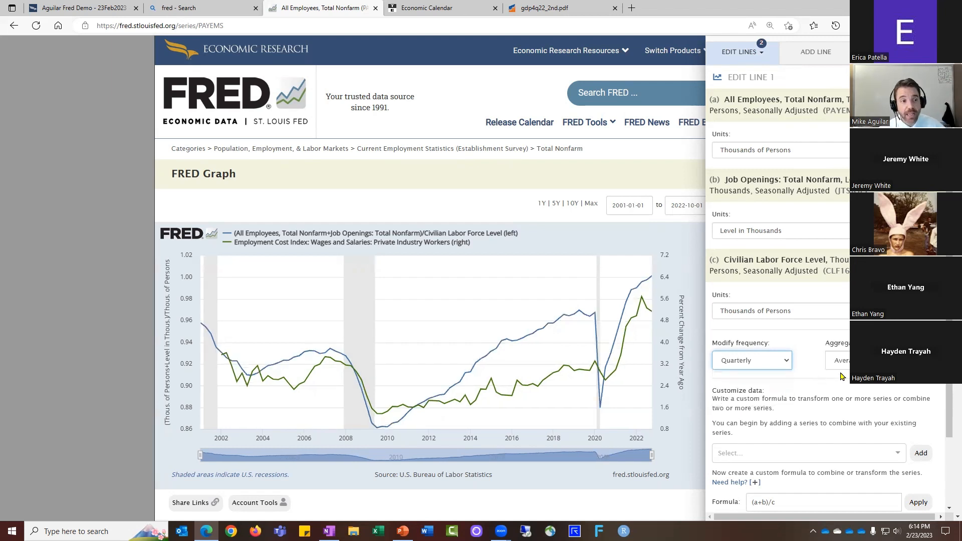
left_click(878, 362)
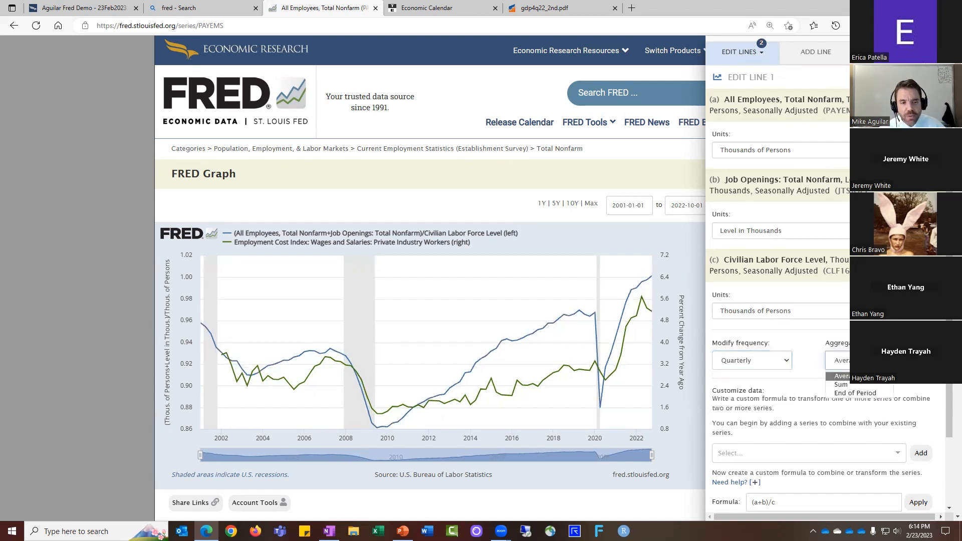
left_click(880, 393)
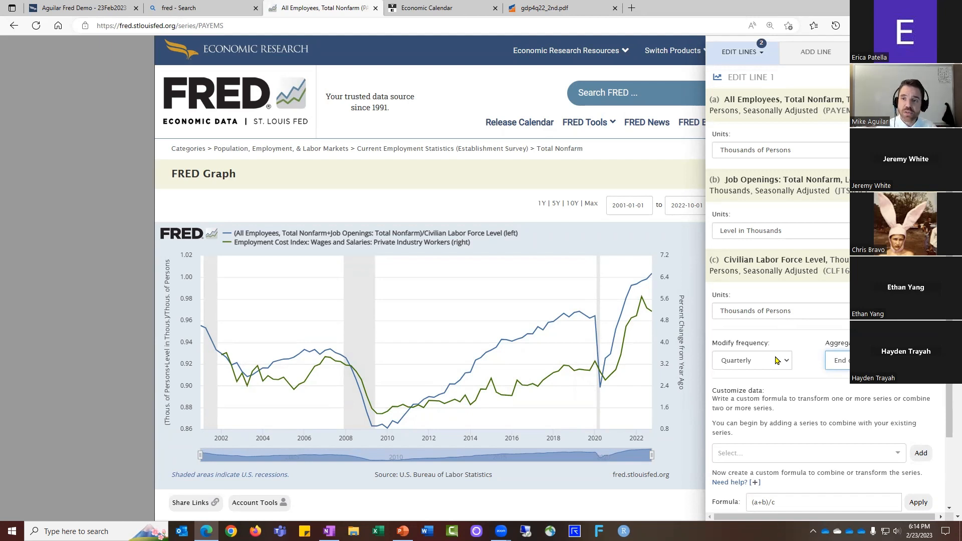
left_click(395, 196)
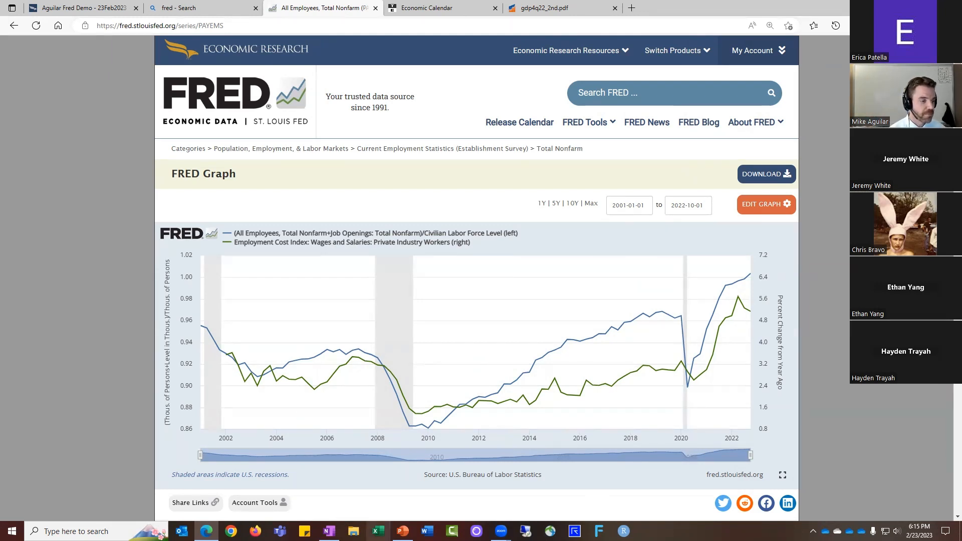
- Switch to the PowerPoint deck, present the labor market balance slide through to the Federal Outlays & Federal Receipts slide, and end the show
mouse_move(403, 530)
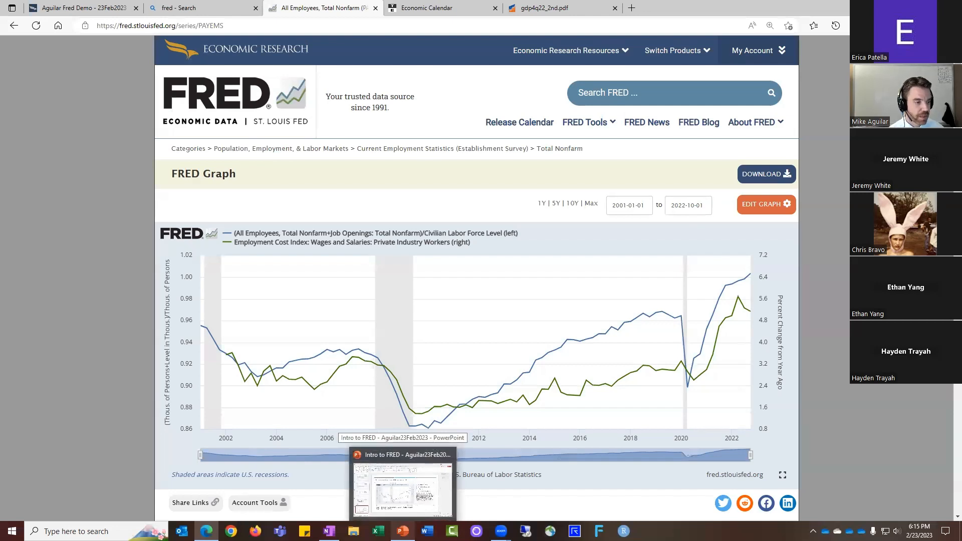
left_click(402, 489)
left_click(75, 56)
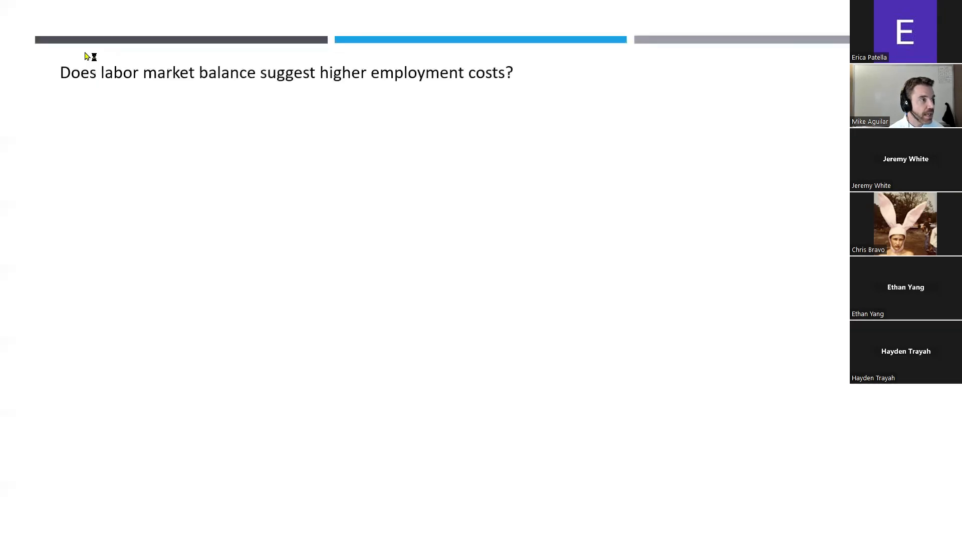
key("Right")
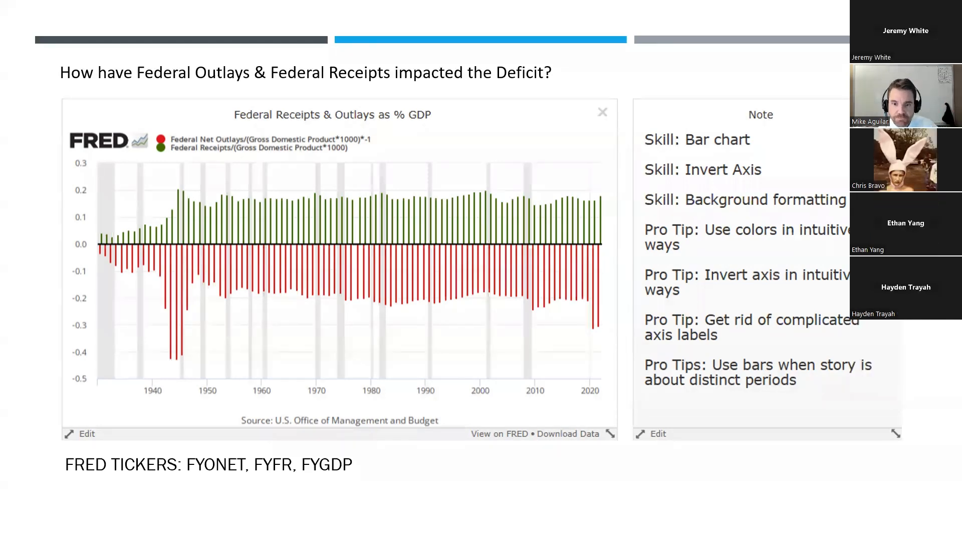
key("Escape")
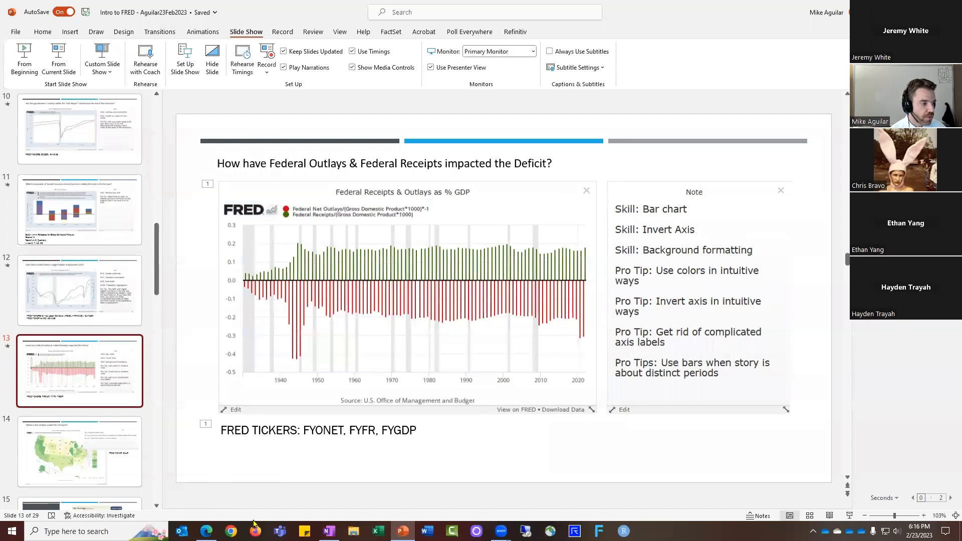
- Return to FRED in the browser, search from its home page for FYONET, and open the Federal Net Outlays series
left_click(206, 531)
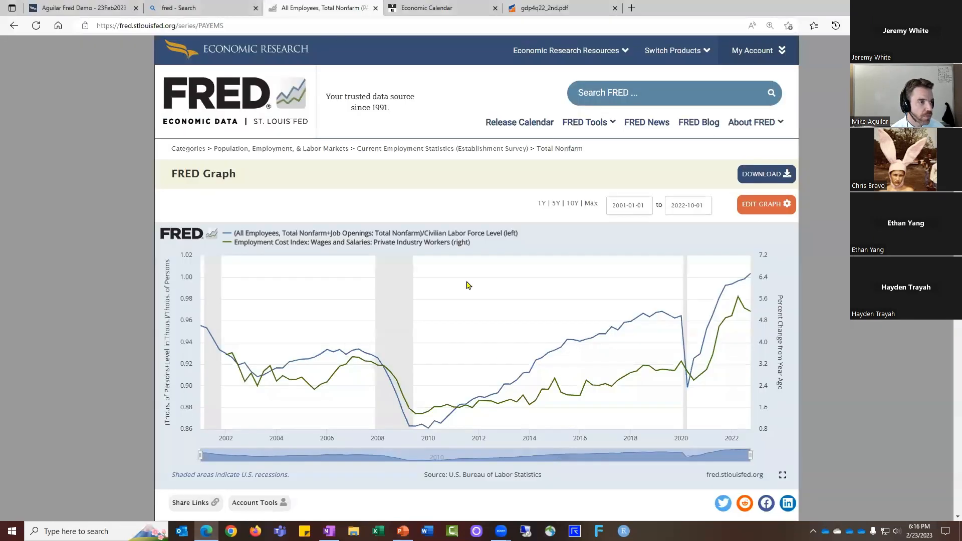
left_click(265, 91)
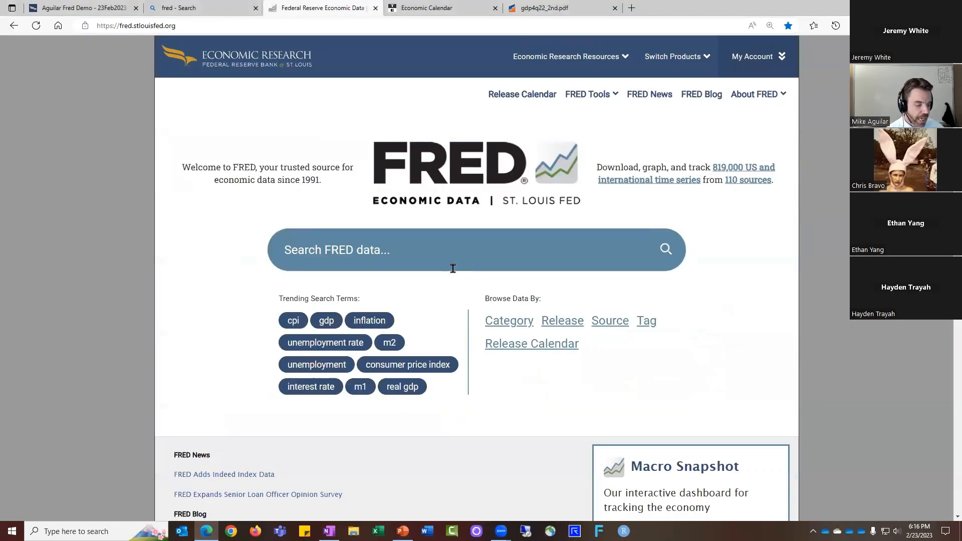
left_click(455, 262)
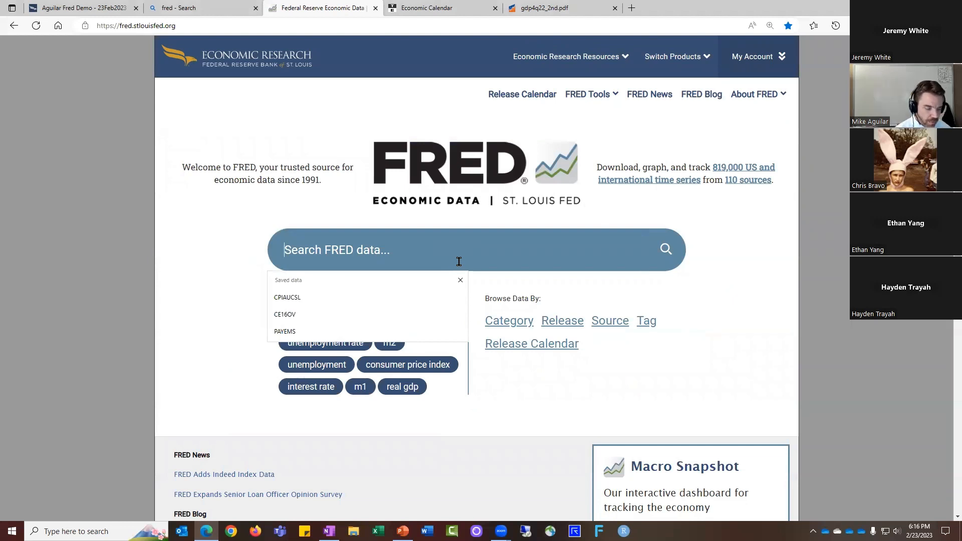
type("FYONBET")
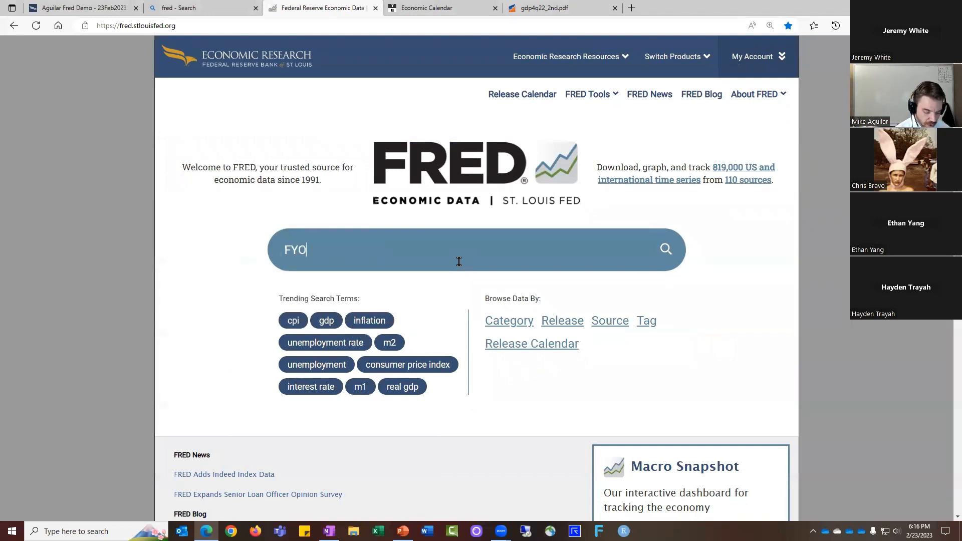
key("BackSpace")
key("BackSpace")
key("BackSpace")
type("ET")
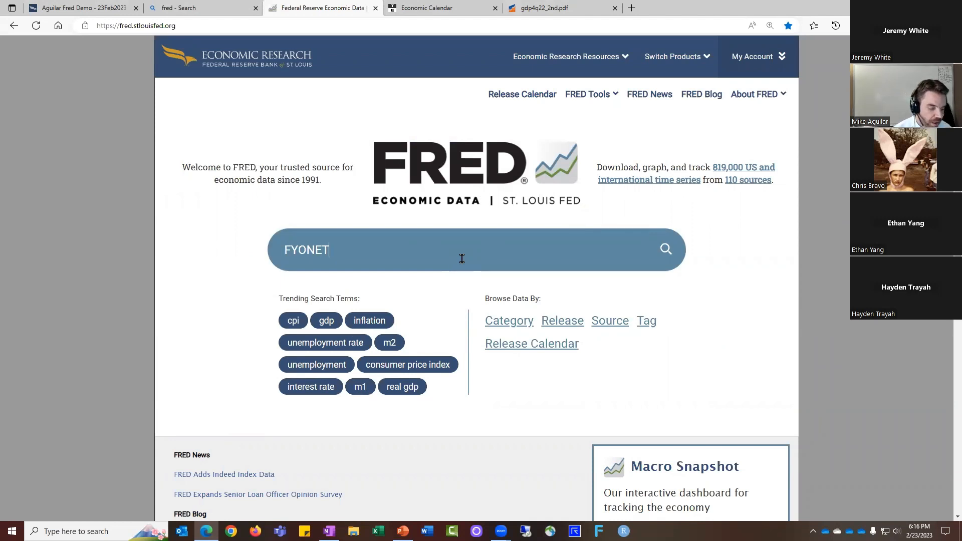
key("Return")
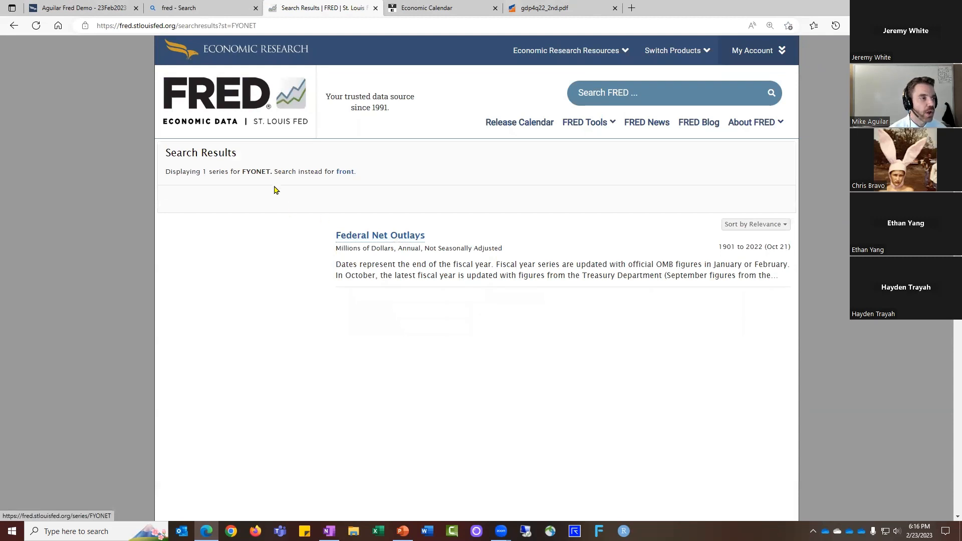
left_click(391, 242)
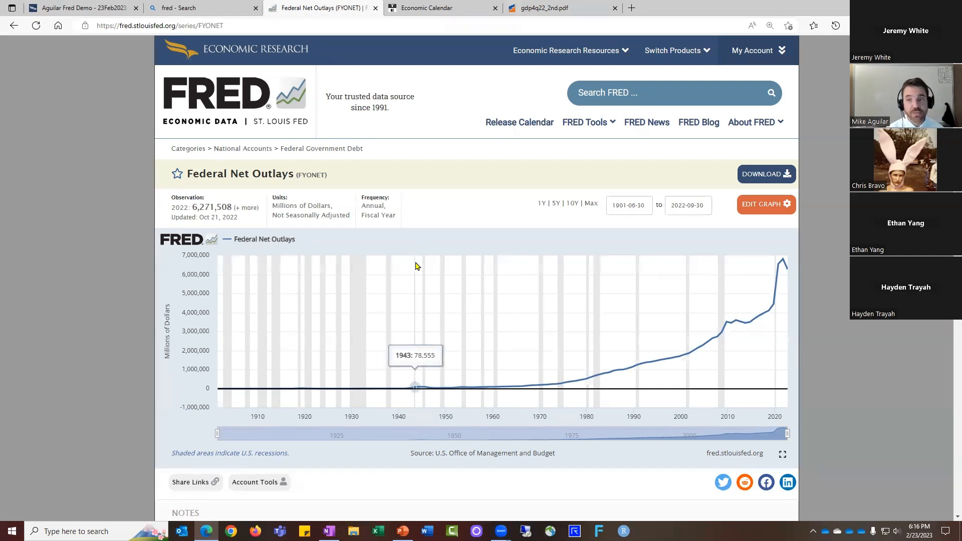
- Add the annual Gross Domestic Product series (FYGDP) to line 1 as its second component
left_click(773, 213)
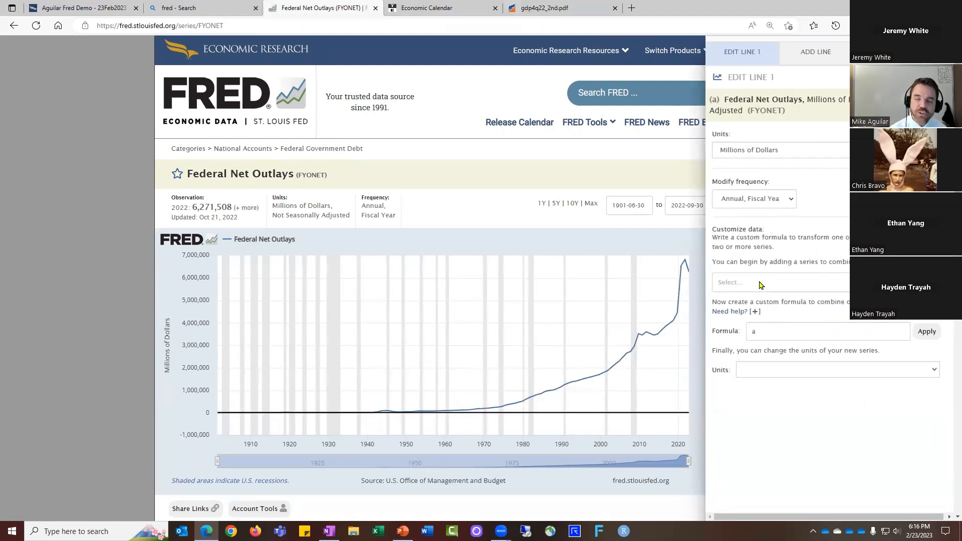
left_click(761, 283)
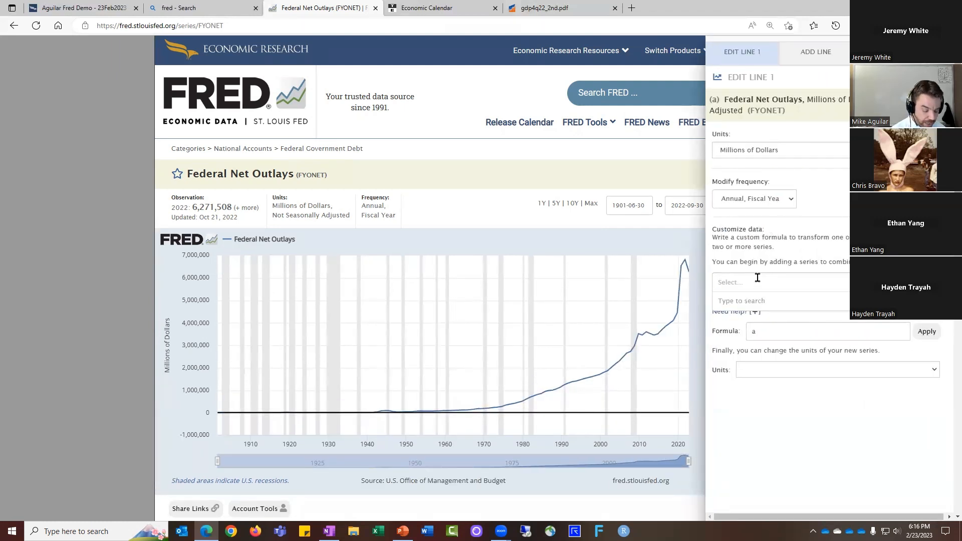
type("FYG")
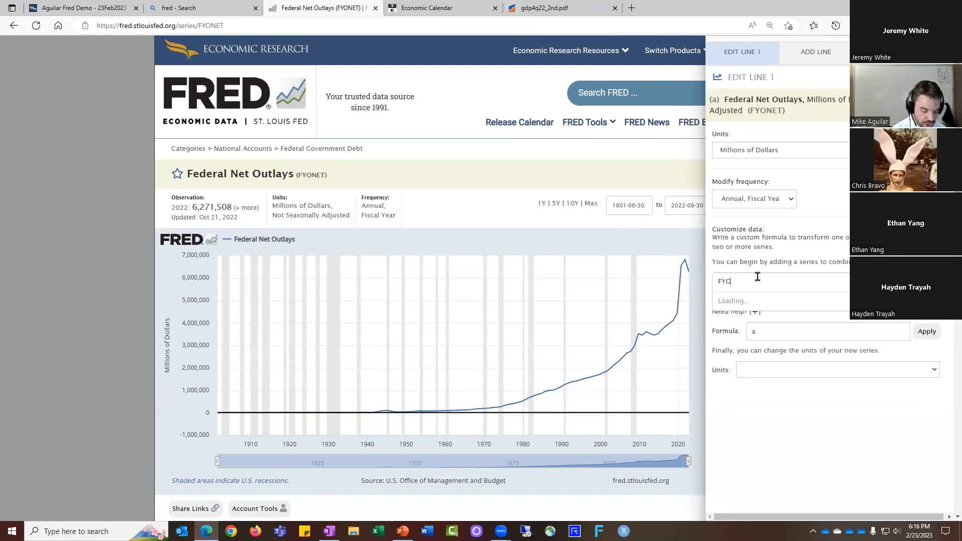
type("PD")
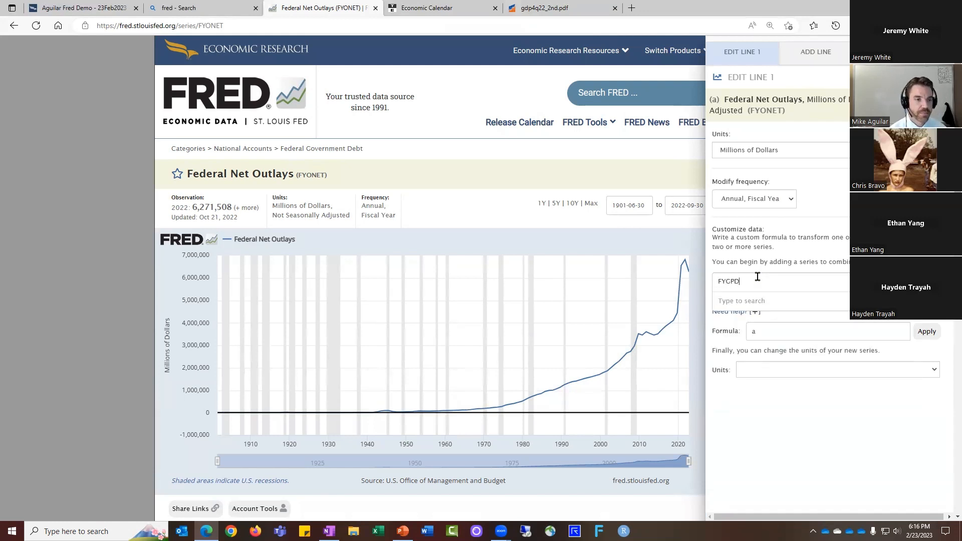
key("BackSpace")
key("BackSpace")
type("DP")
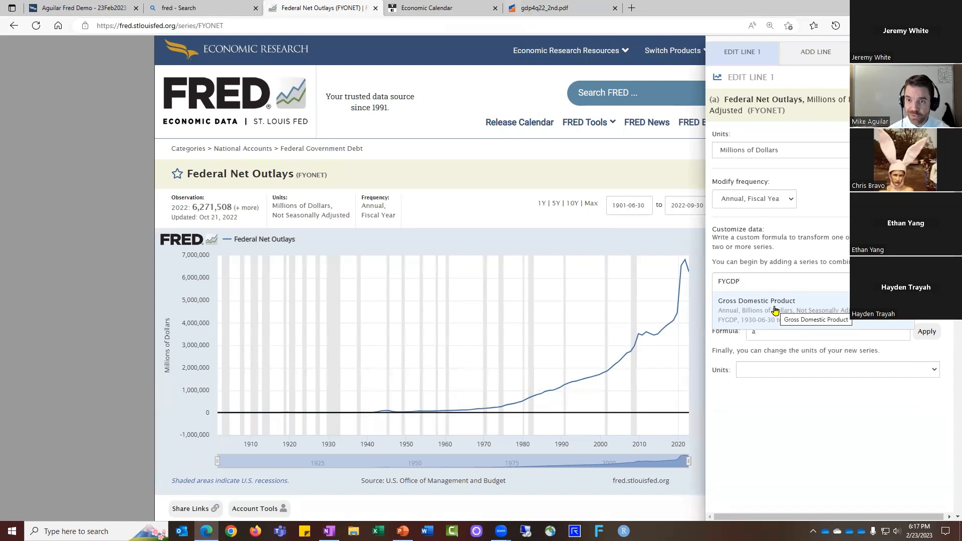
left_click(774, 310)
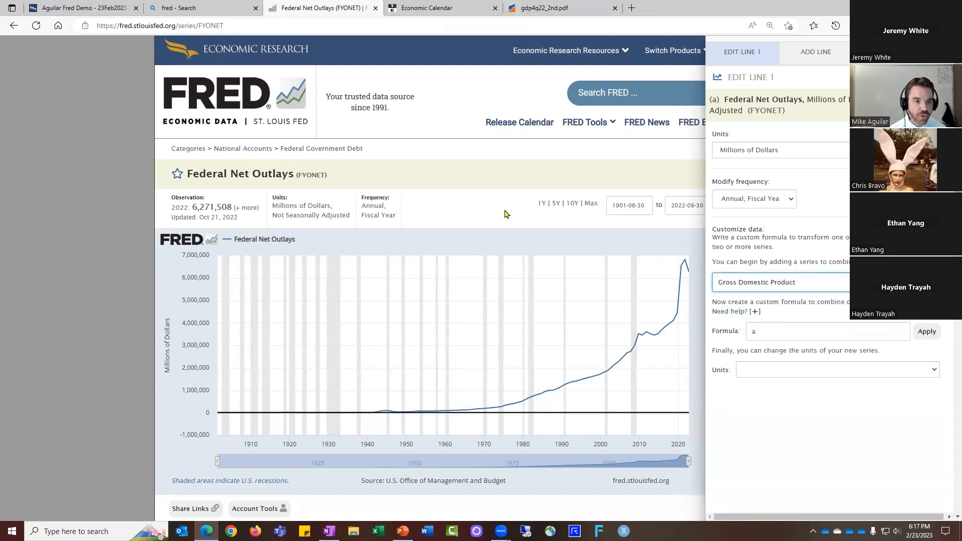
left_click(929, 282)
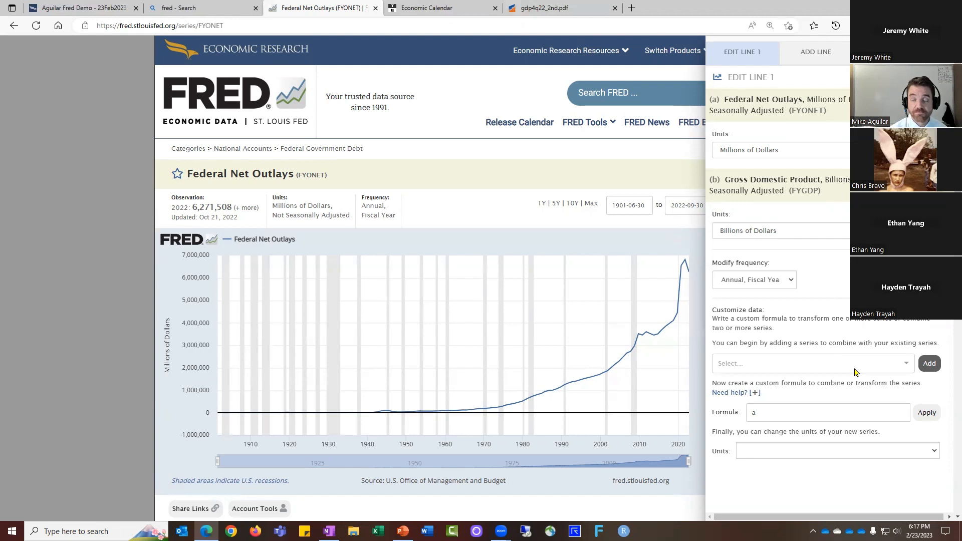
- Apply the custom formula a/b to line 1 to divide Federal Net Outlays by Gross Domestic Product
left_click(808, 414)
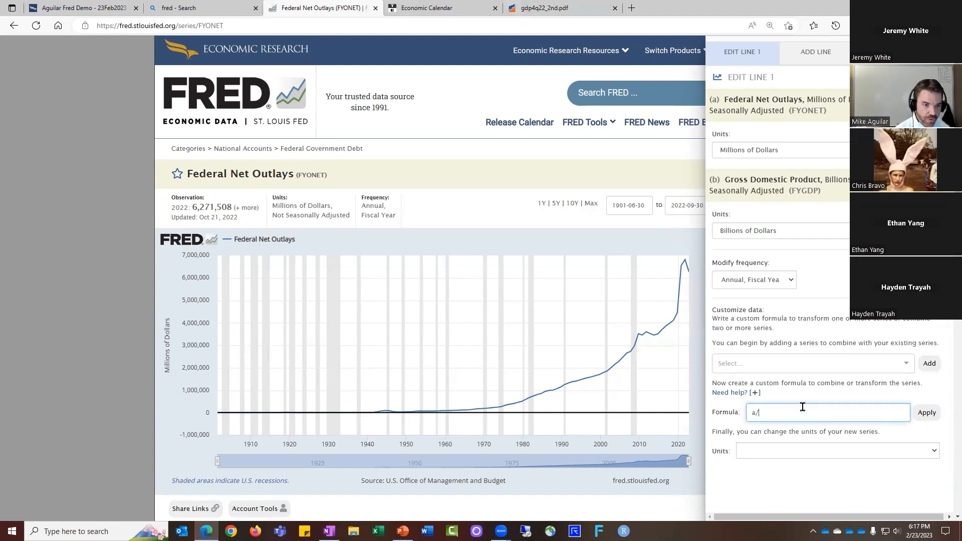
type("/")
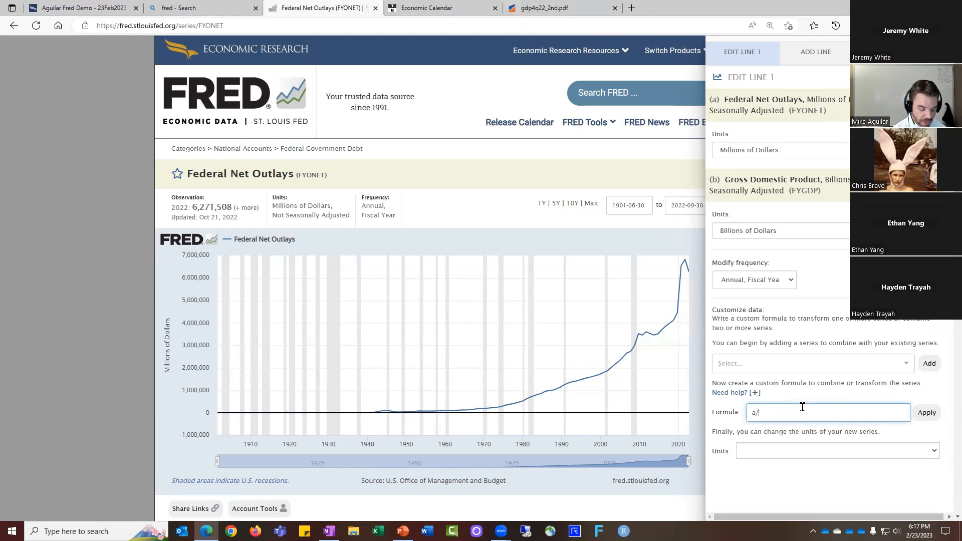
type("(b")
key("BackSpace")
key("BackSpace")
type("b")
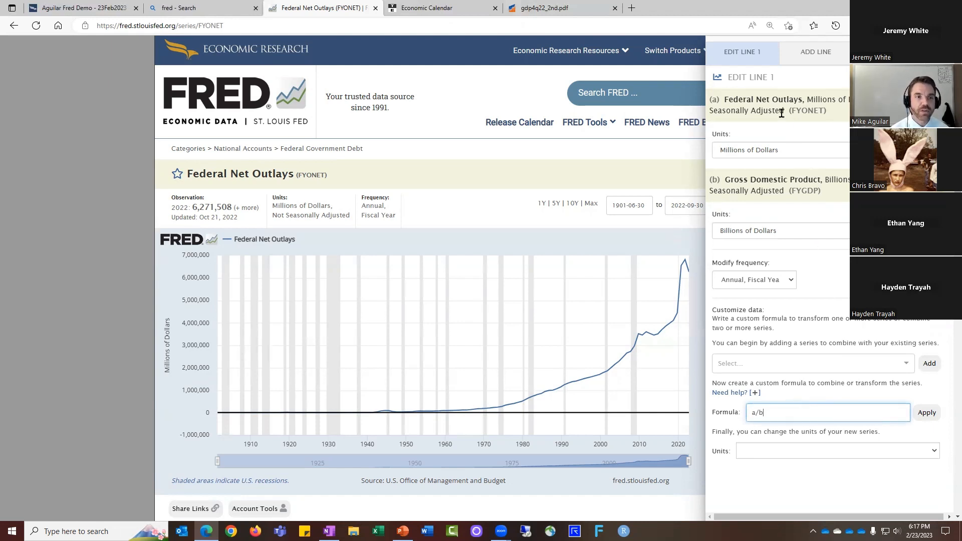
left_click(930, 420)
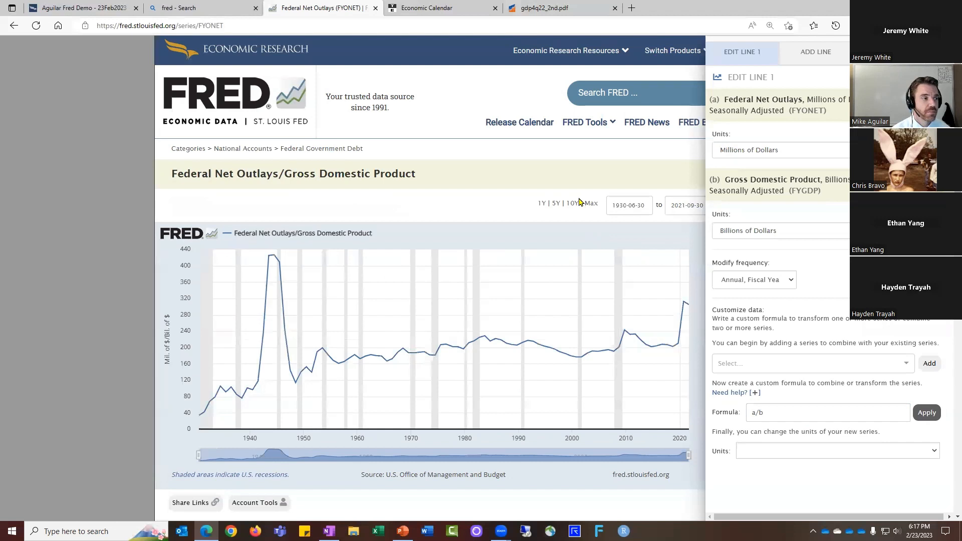
- Change line 1's formula to a/(b*1000) to convert GDP from billions to millions, and apply it
mouse_move(689, 308)
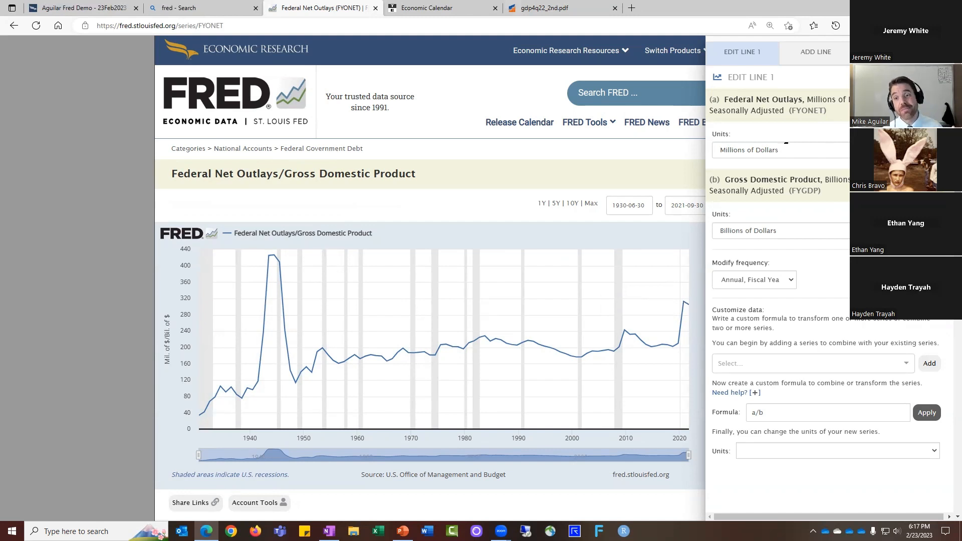
left_click(782, 410)
type("(b")
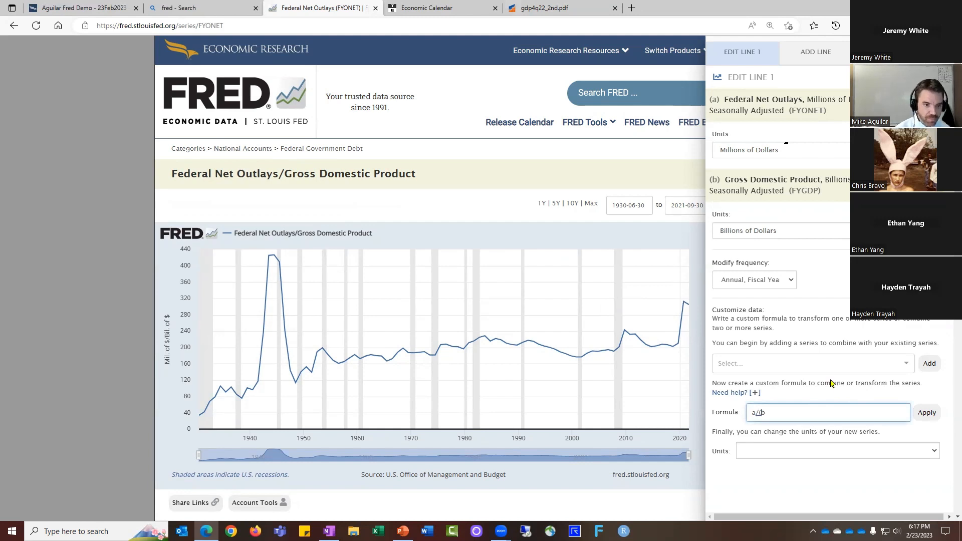
type("*1000")
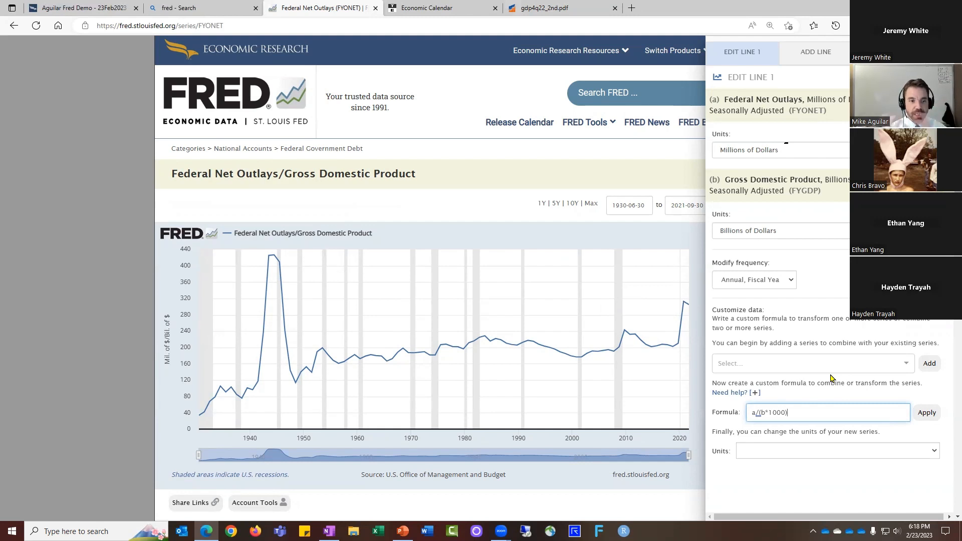
left_click(927, 413)
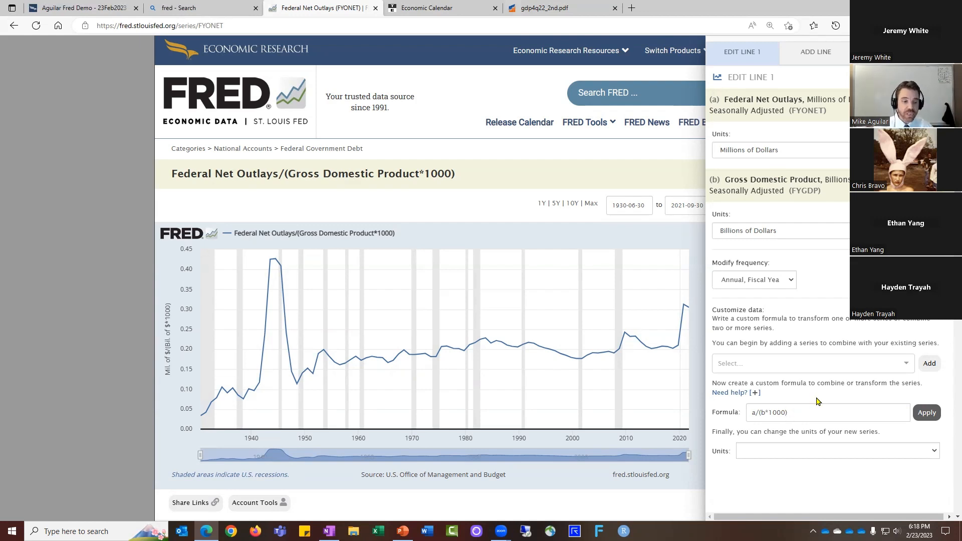
- Add the annual Federal Receipts series (FYFR) to the graph as a second line
left_click(819, 62)
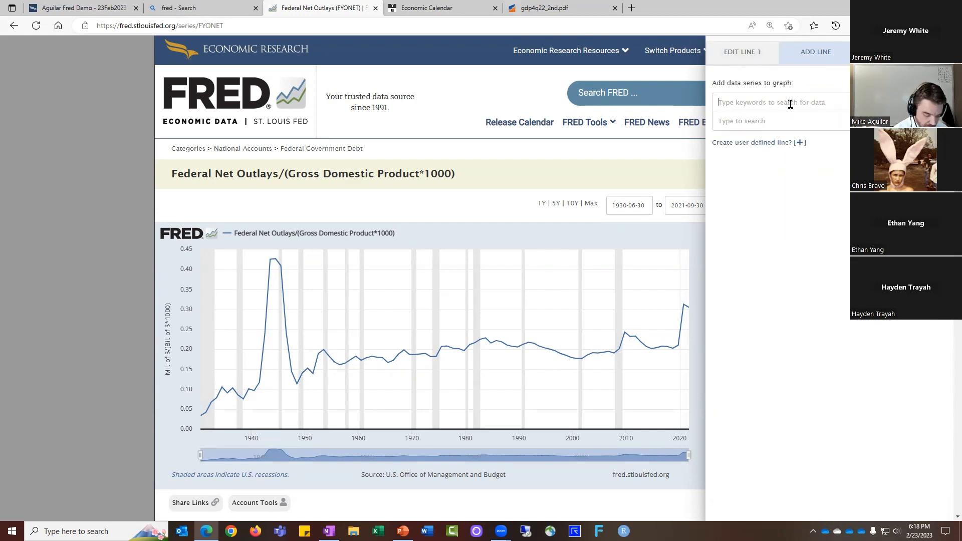
type("FYFR")
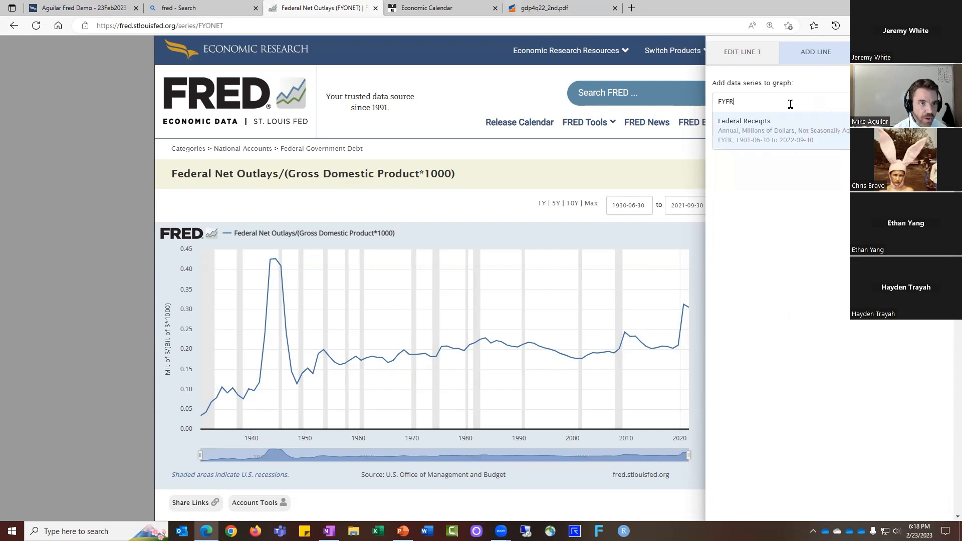
left_click(772, 136)
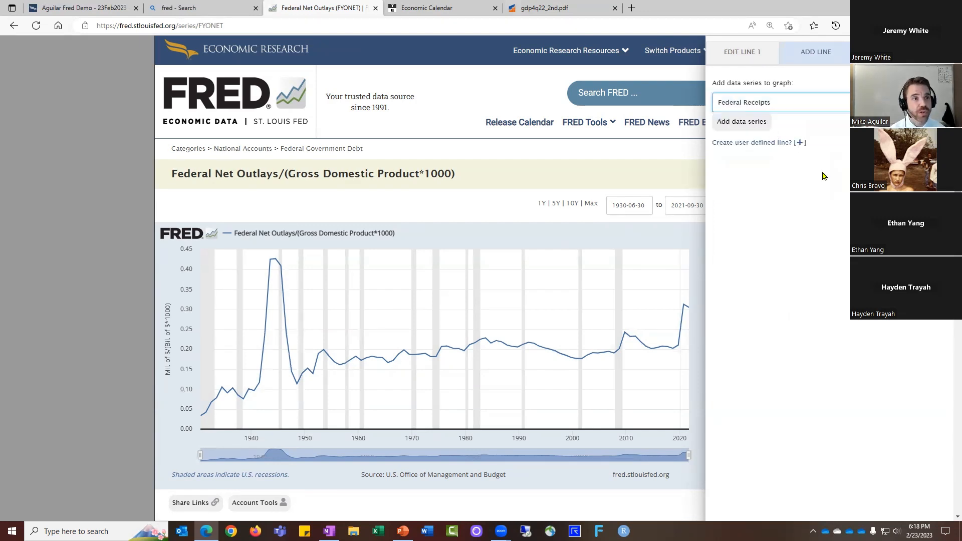
left_click(754, 123)
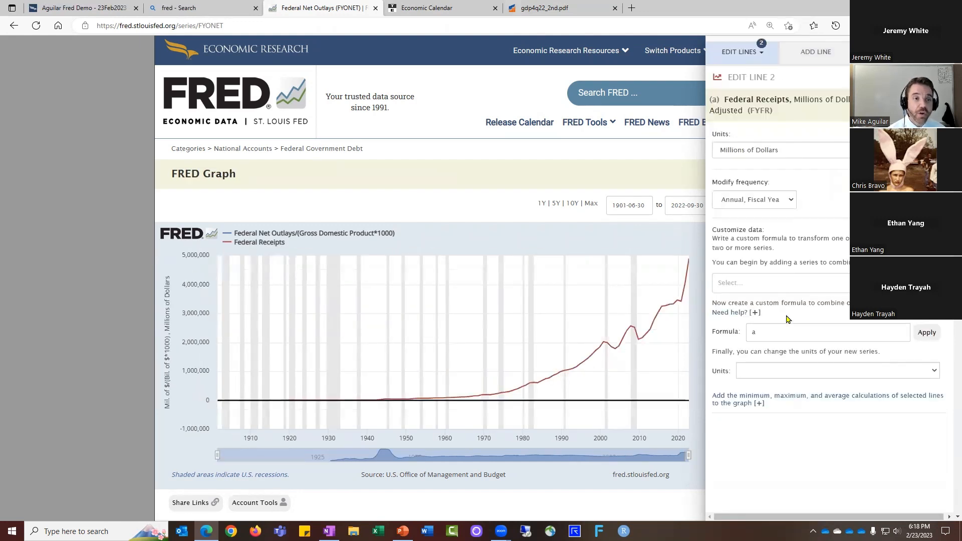
- Add the annual Gross Domestic Product series (FYGDP) to line 2 as its second component
left_click(783, 281)
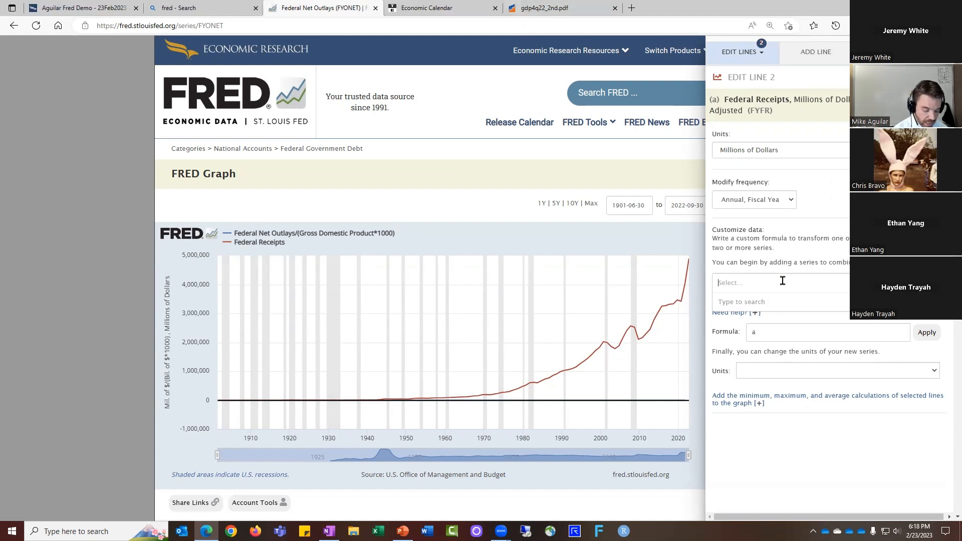
type("FYGDP")
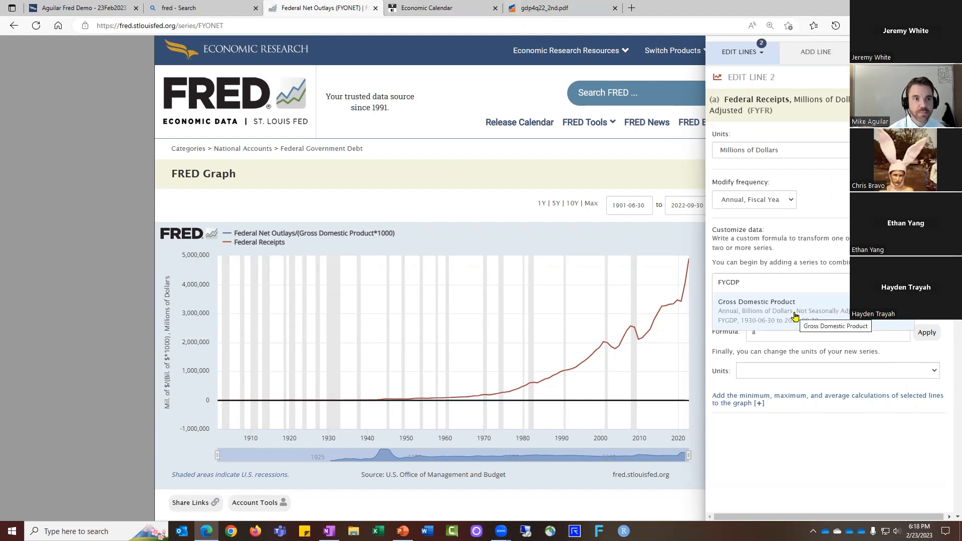
left_click(796, 317)
left_click(930, 283)
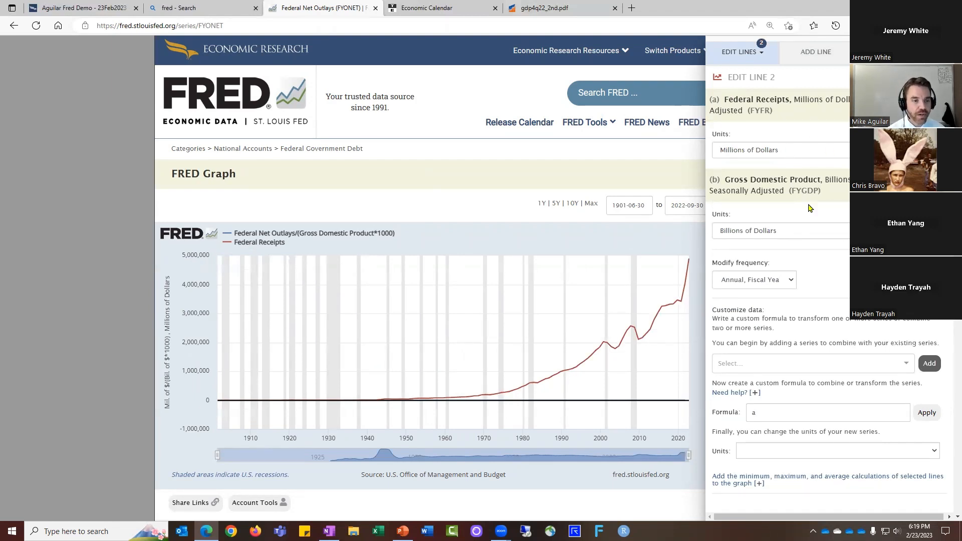
- Apply the custom formula a/(b*1000) to line 2 to express Federal Receipts as a share of GDP
left_click(766, 414)
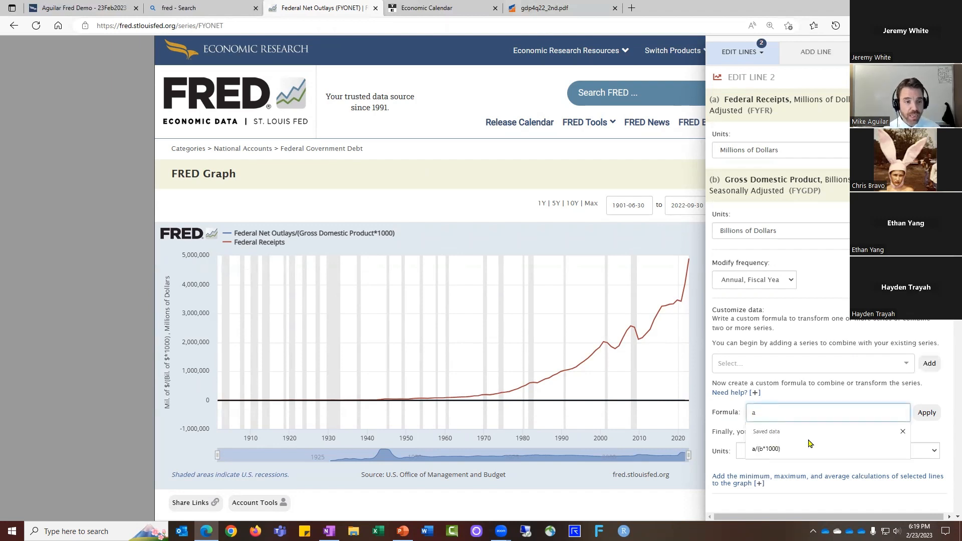
left_click(783, 454)
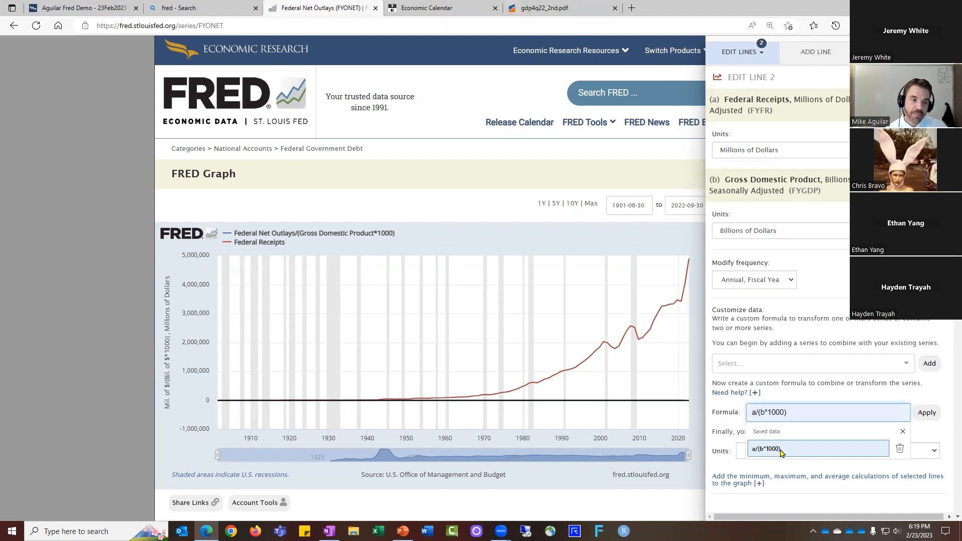
left_click(781, 453)
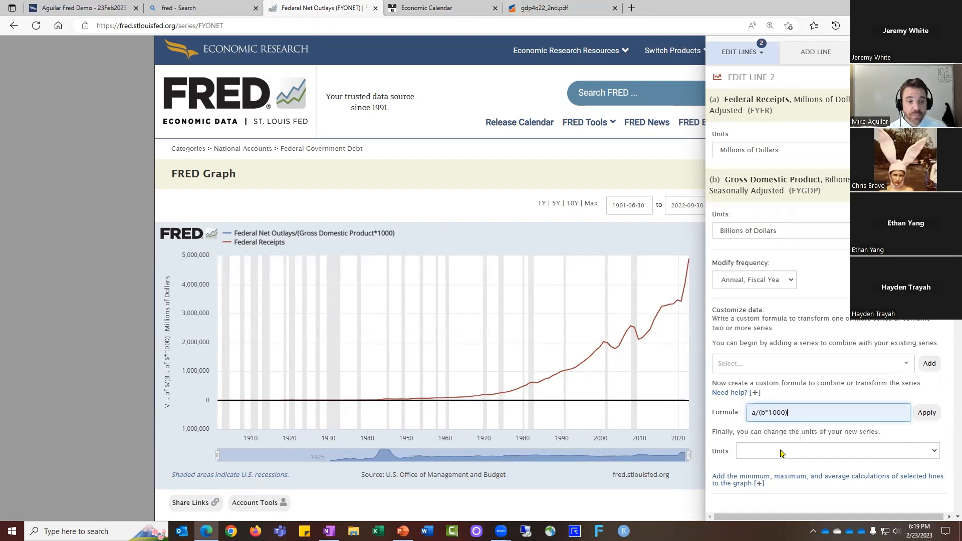
left_click(931, 418)
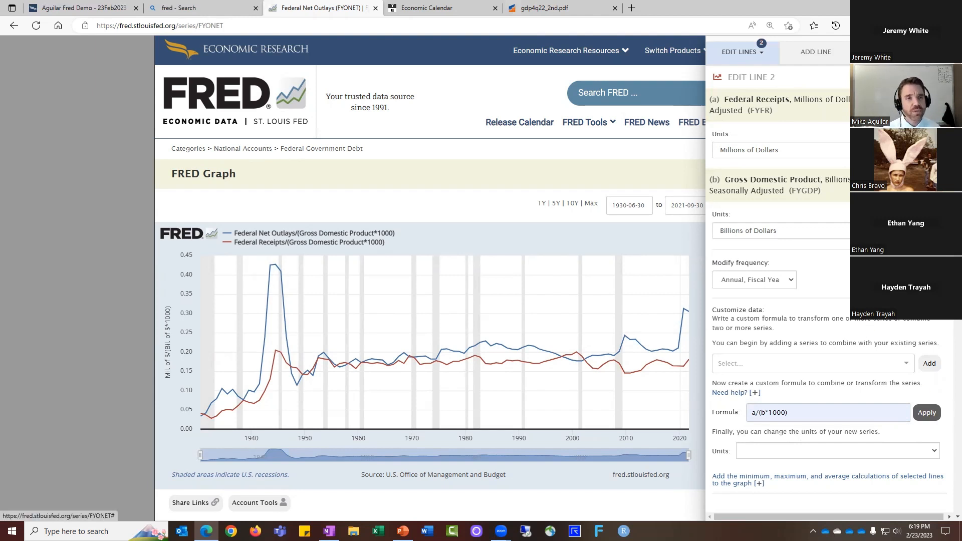
- Change the graph type from line to Bar and close the graph editor
left_click(890, 52)
left_click(812, 98)
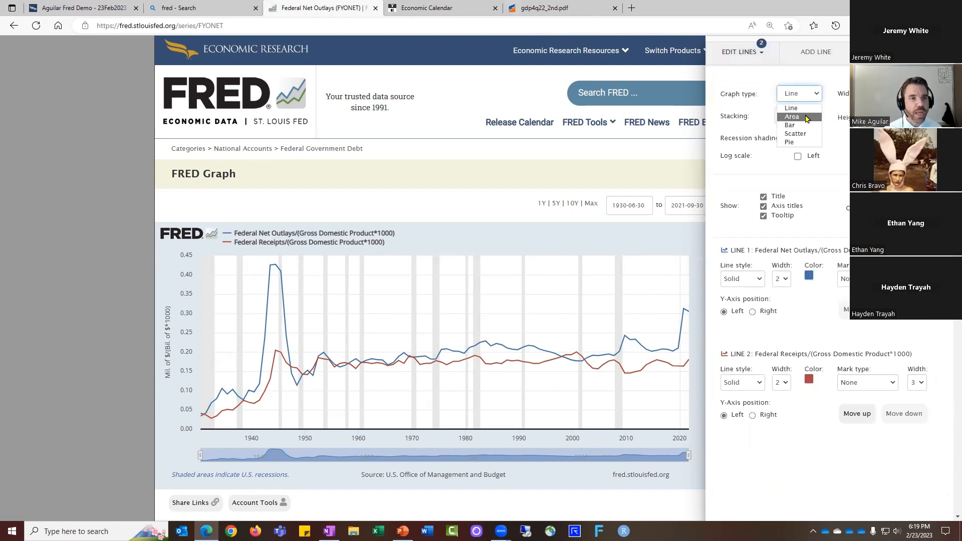
left_click(806, 126)
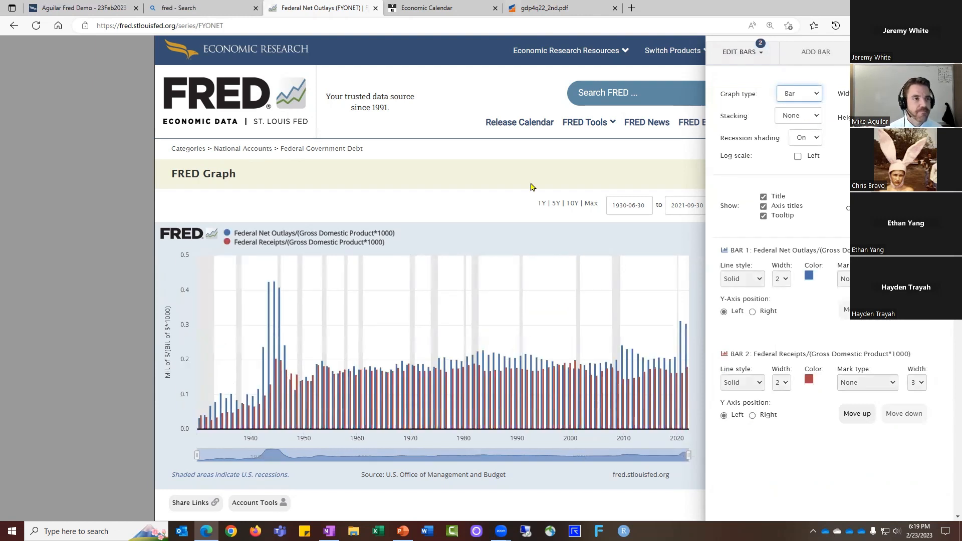
left_click(538, 177)
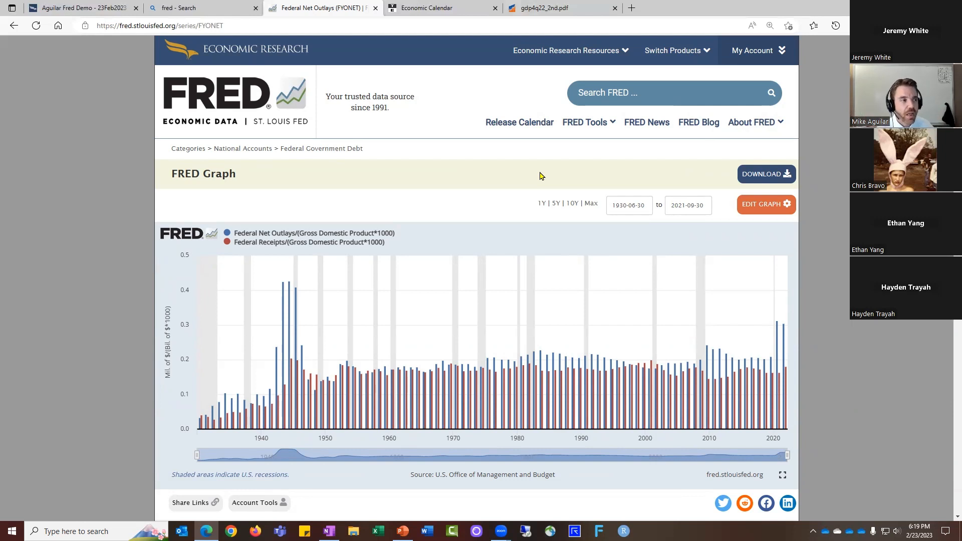
- Reopen the graph editor and apply the formula a/(b*1000)*-1 to bar 1 to plot the outlays share as negative values
left_click(775, 211)
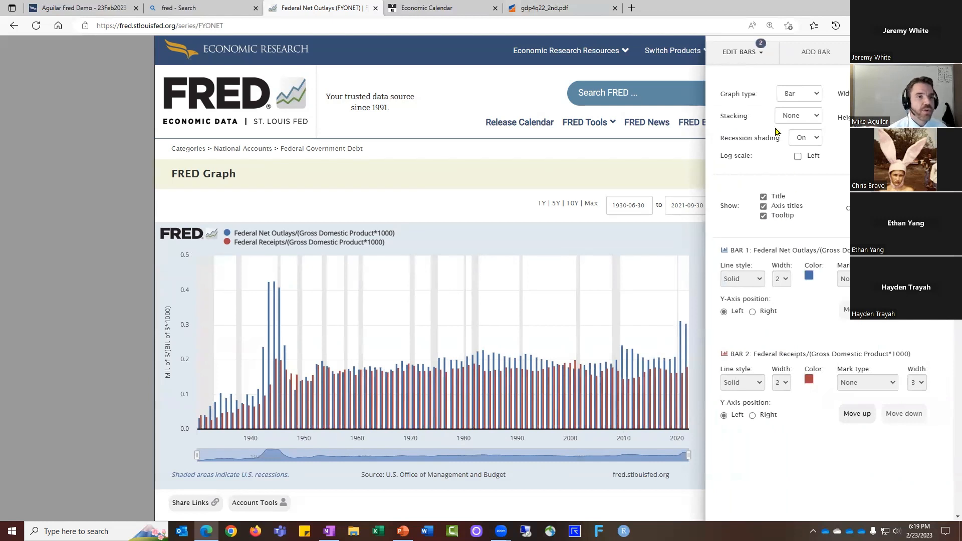
left_click(742, 52)
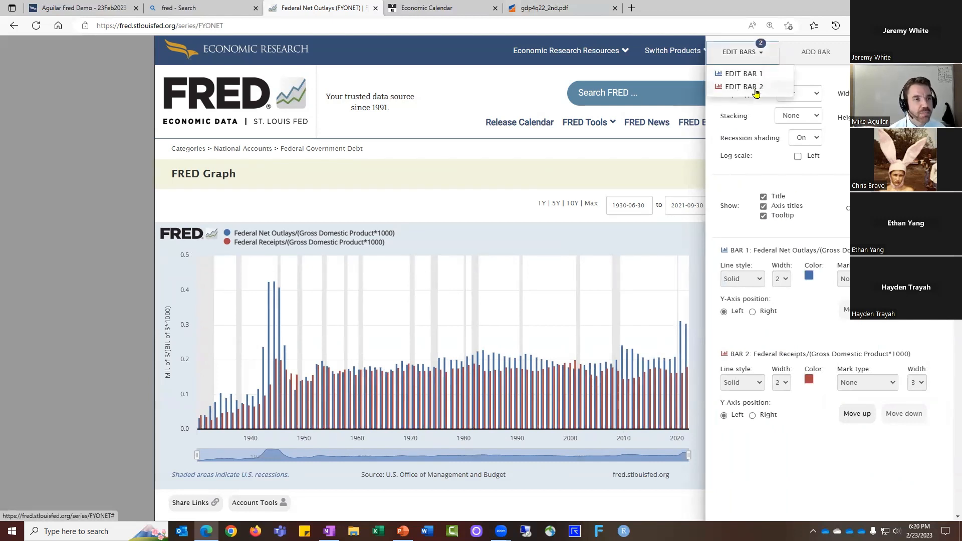
left_click(754, 74)
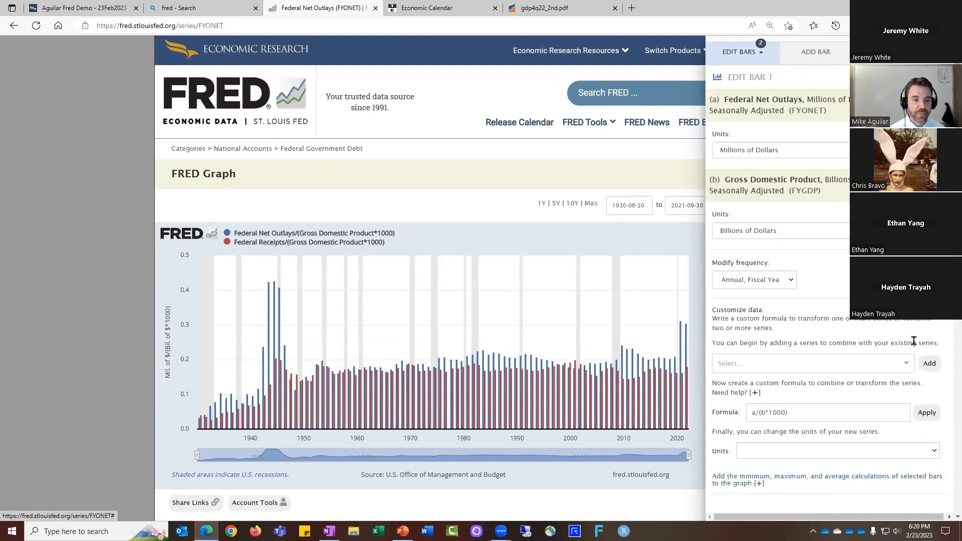
left_click(839, 416)
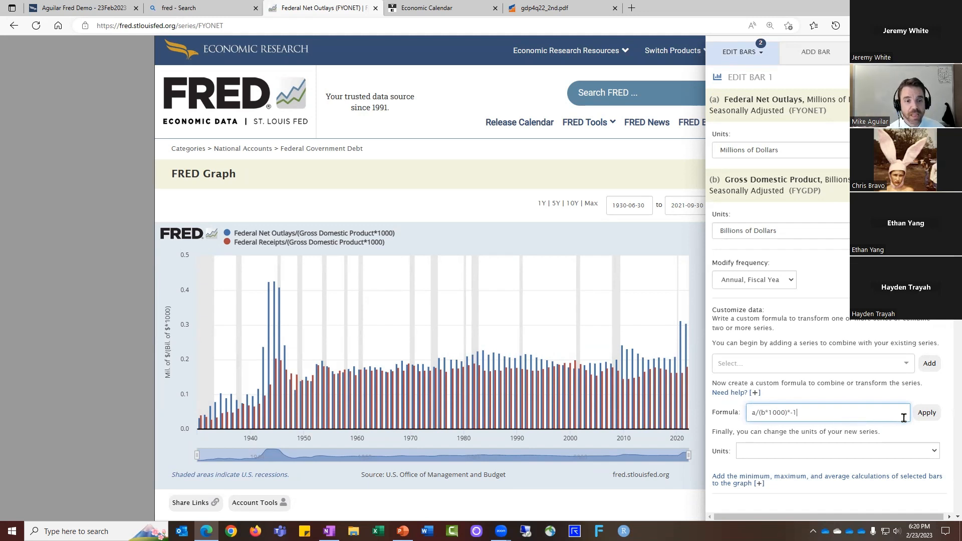
left_click(923, 418)
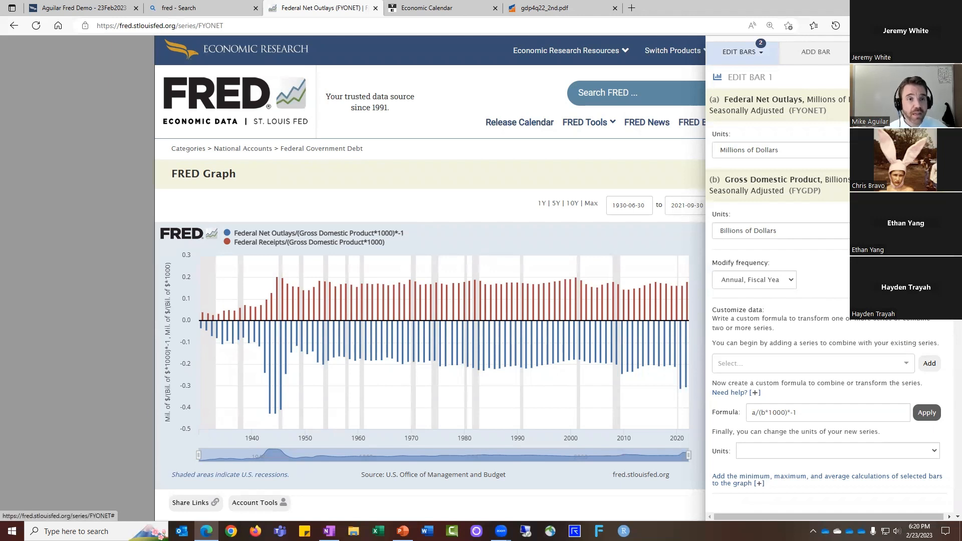
- Color the Federal Net Outlays bars red and the Federal Receipts bars dark green
left_click(890, 52)
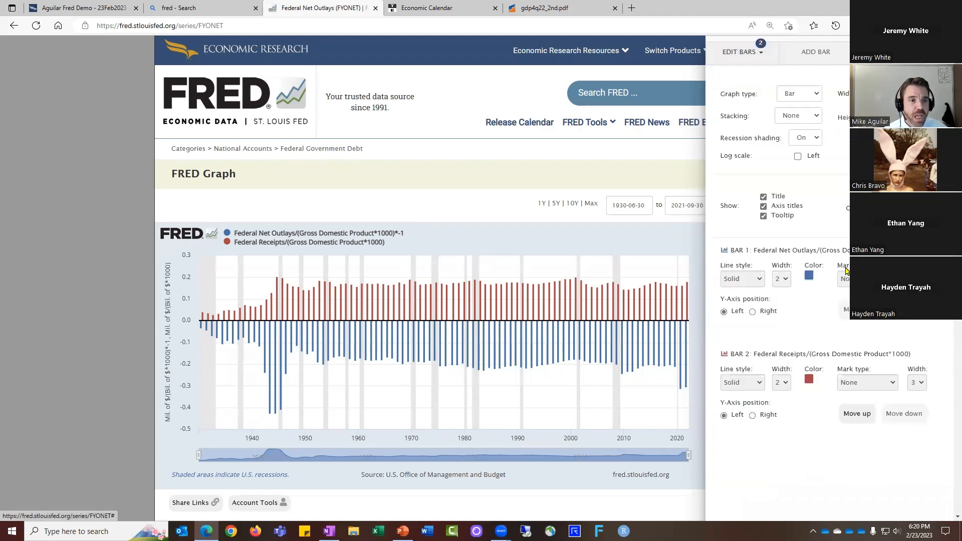
left_click(809, 277)
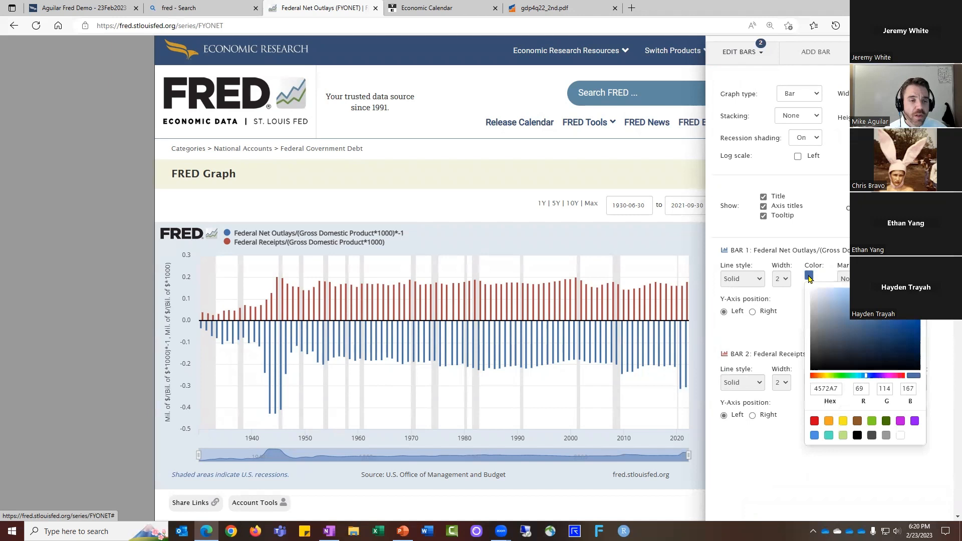
left_click(814, 421)
left_click(778, 464)
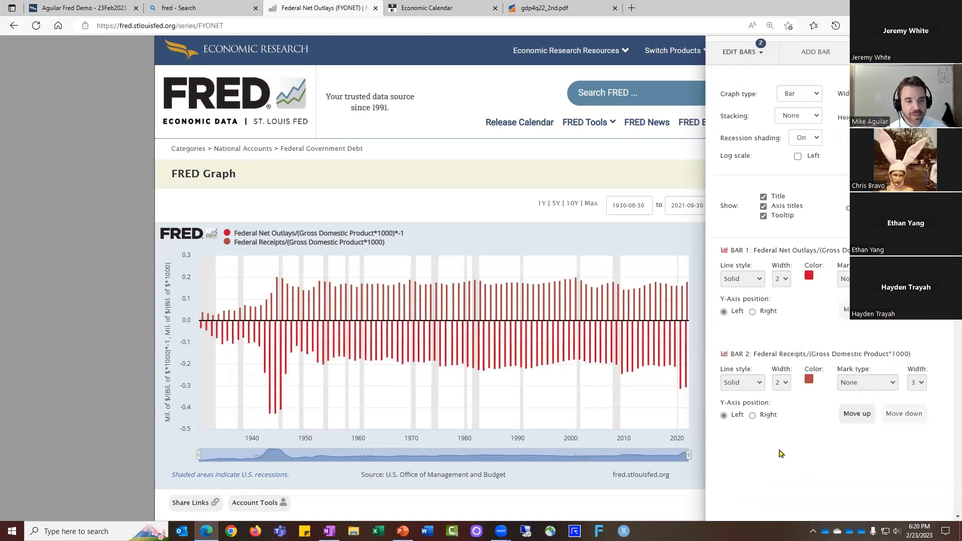
left_click(809, 380)
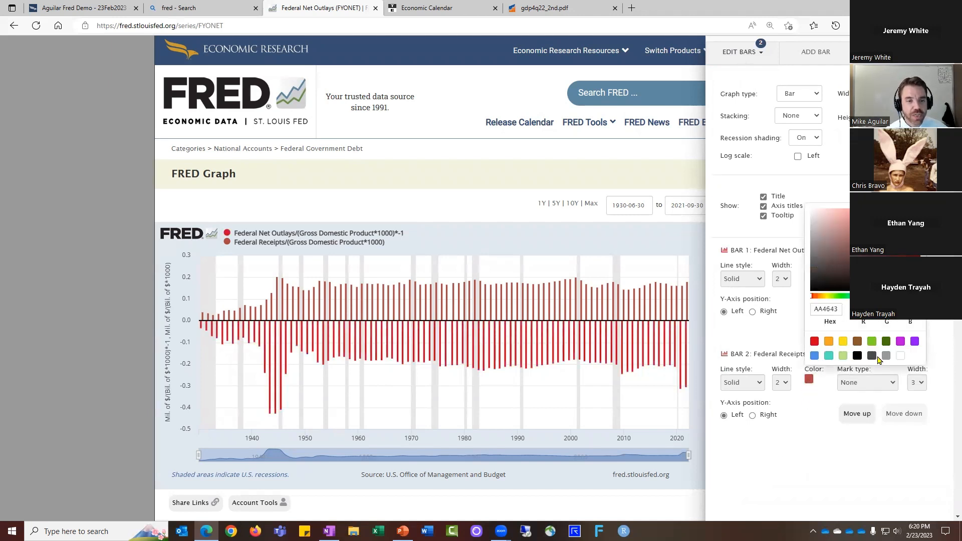
left_click(886, 341)
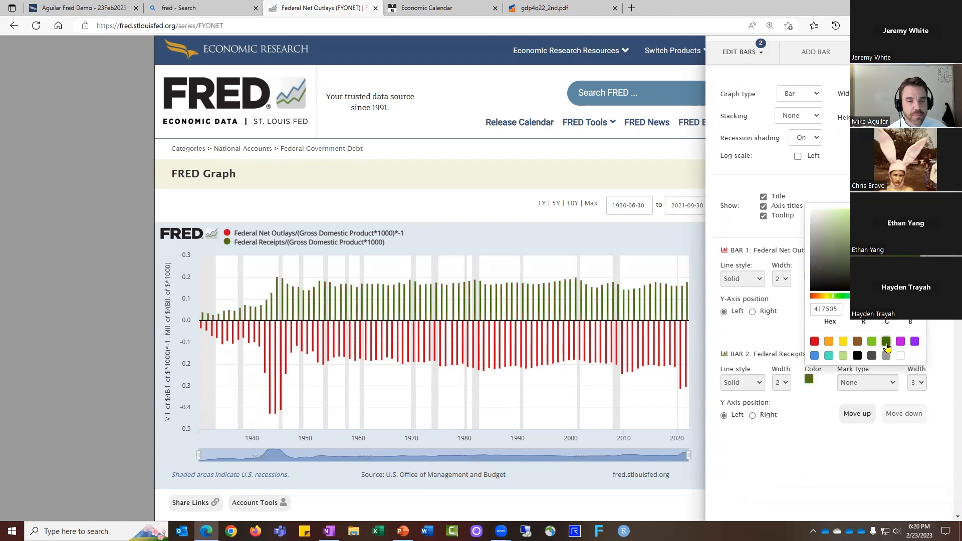
left_click(836, 468)
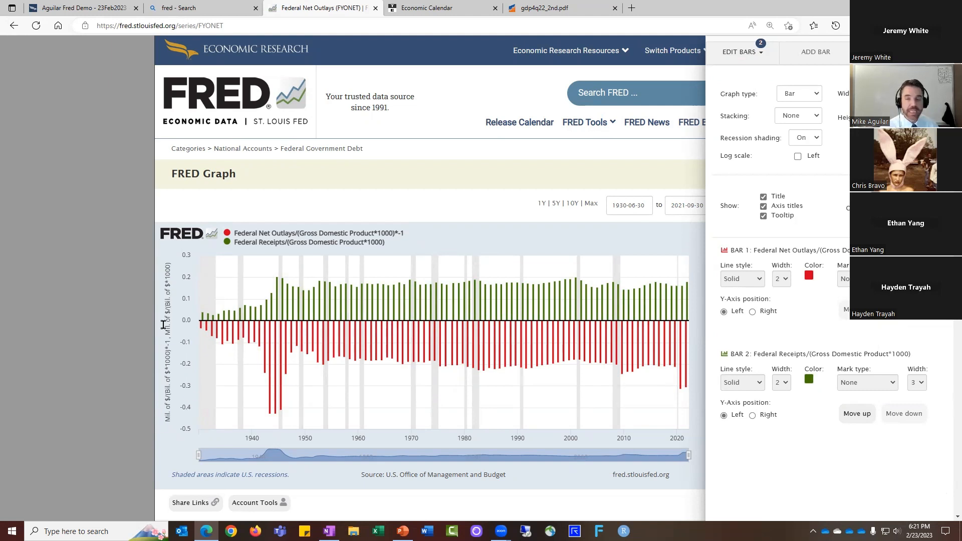
- Hide the graph's axis titles, change its frame color to white, and close the graph editor
mouse_move(202, 317)
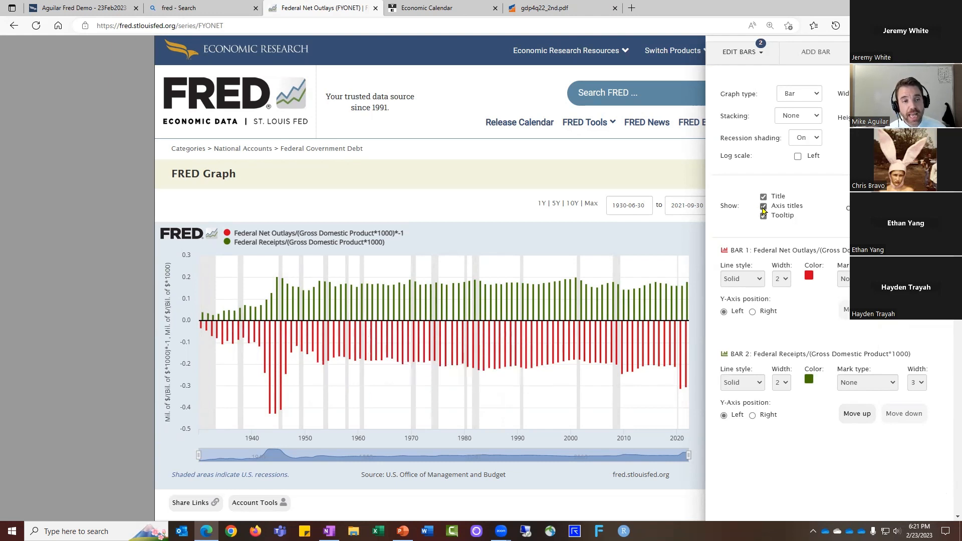
left_click(763, 208)
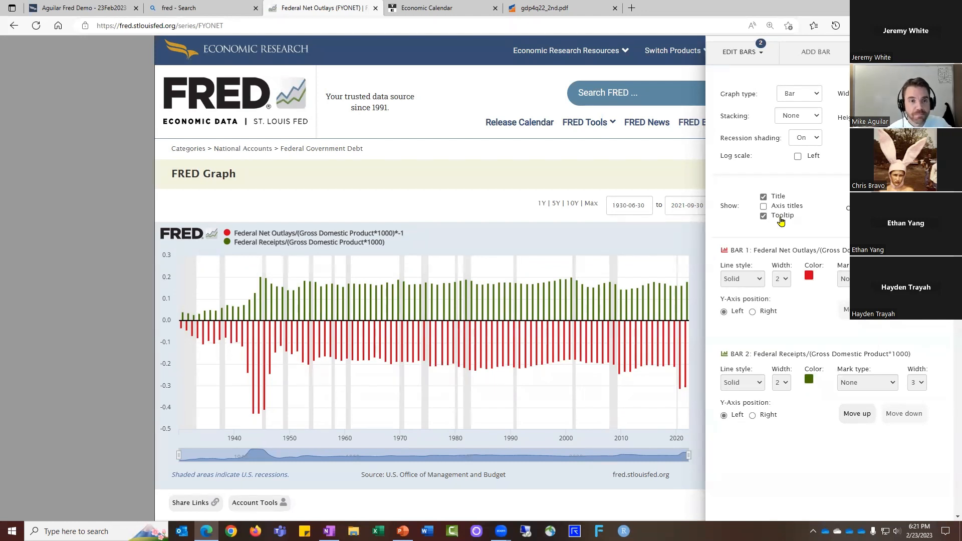
left_click(880, 197)
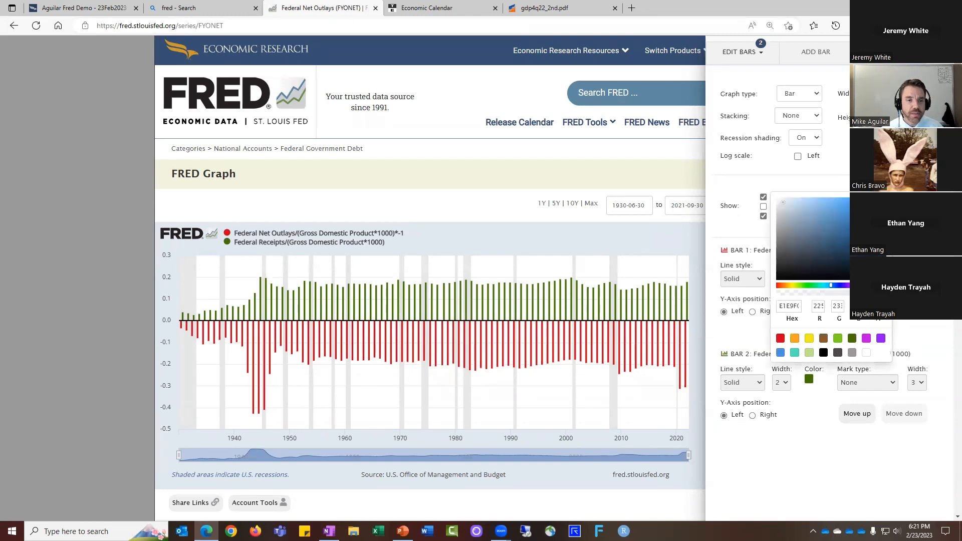
left_click(867, 353)
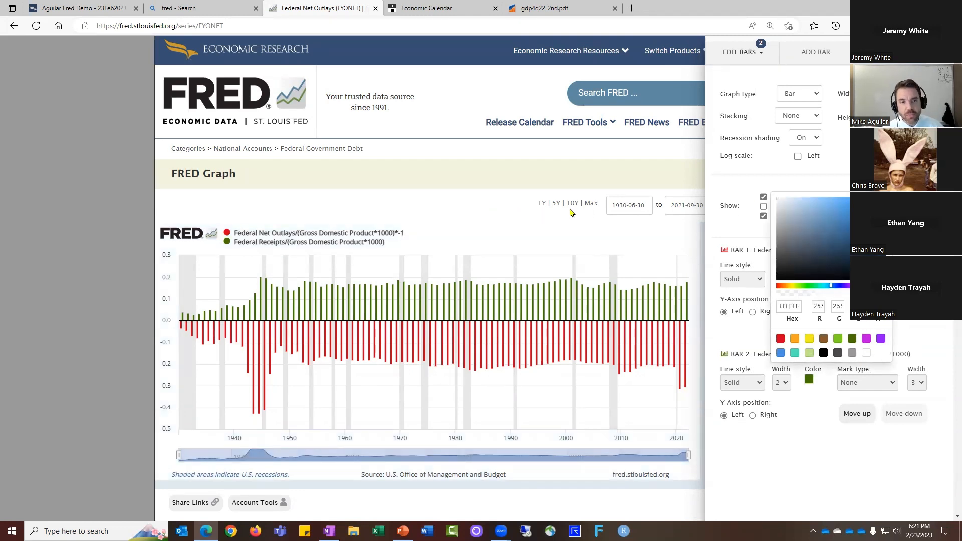
left_click(809, 174)
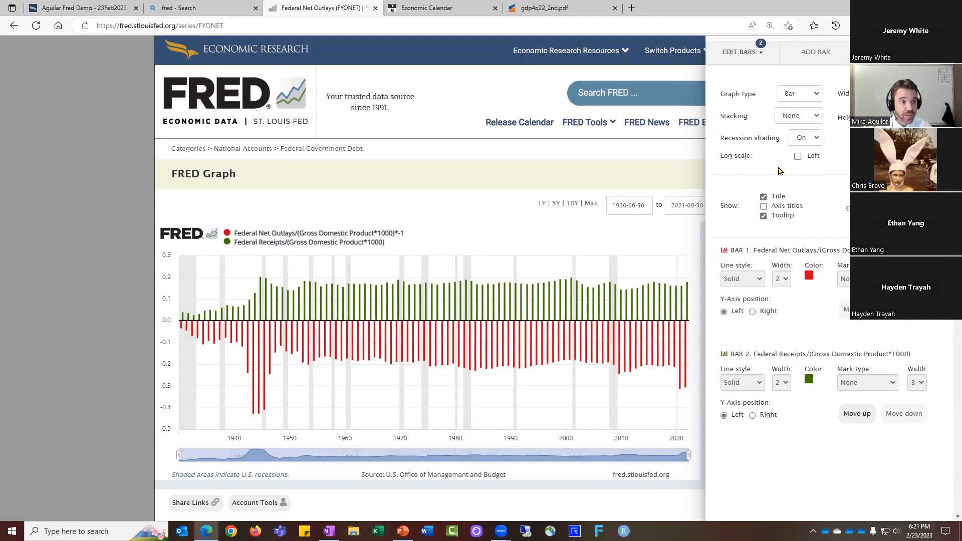
left_click(429, 201)
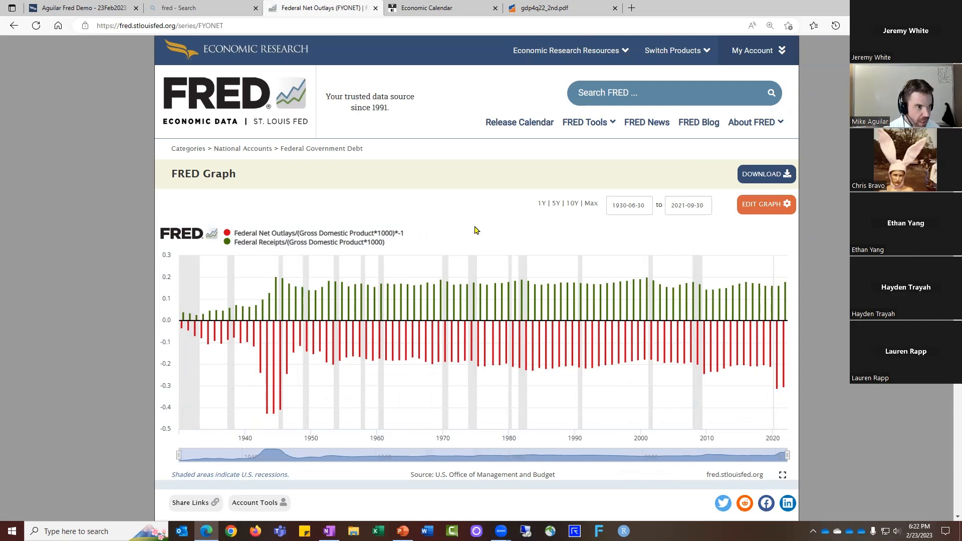
- Switch to PowerPoint, present from the federal deficit slide to the US labor market map slide, and return to FRED's home page in the browser
key("alt+Tab")
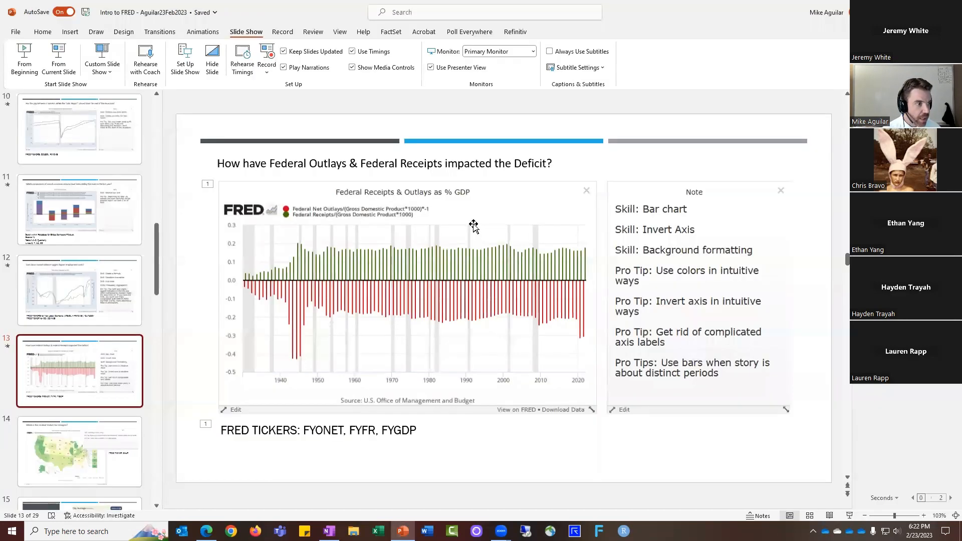
left_click(56, 55)
key("Right")
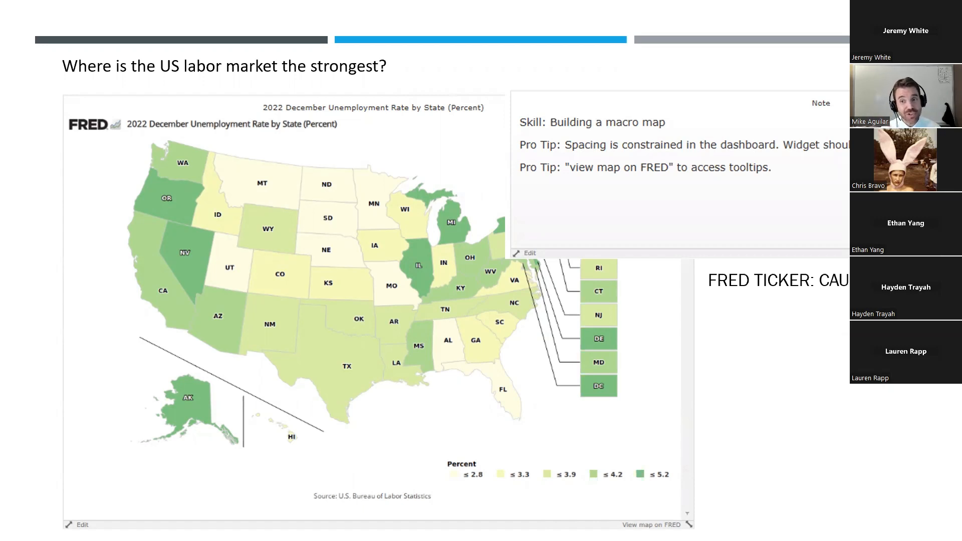
key("Escape")
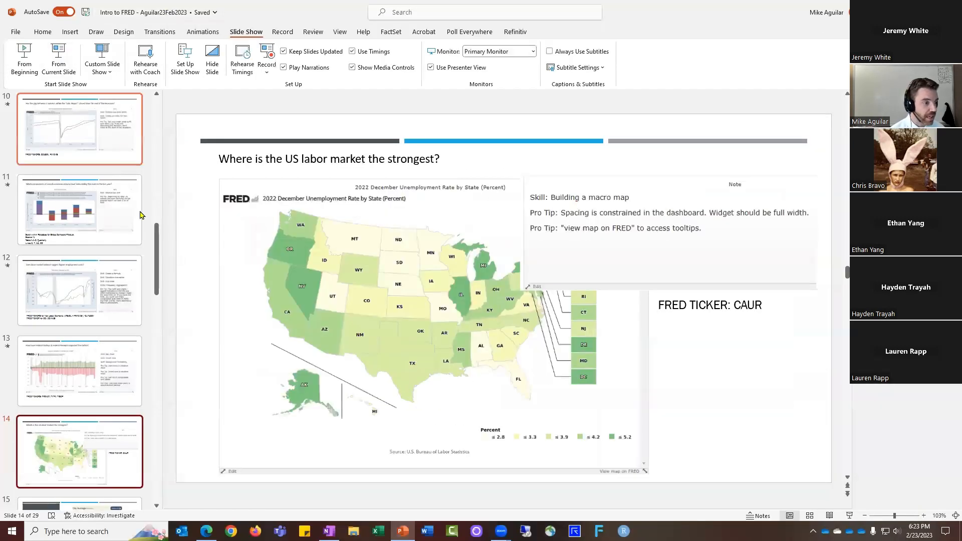
left_click(206, 531)
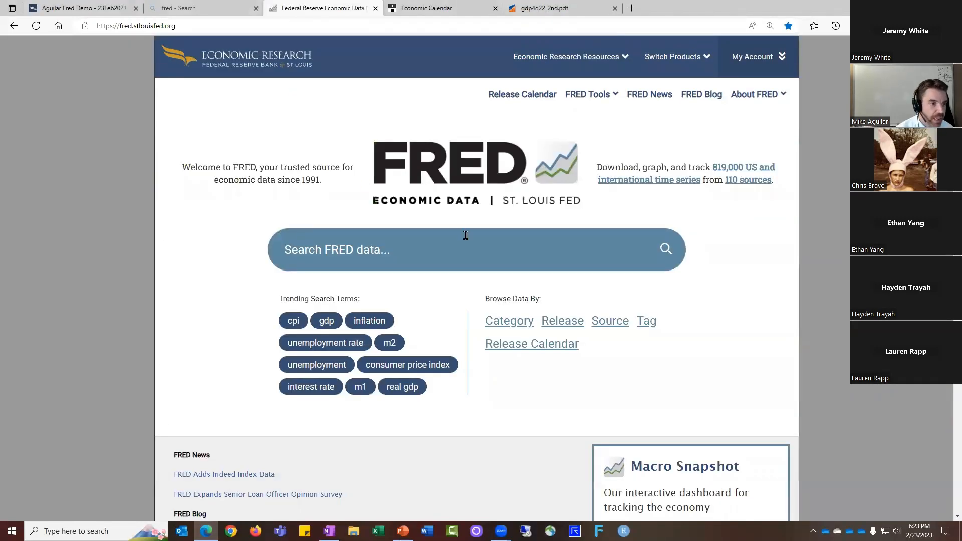
- Search FRED for CAUR and open the Unemployment Rate in California series
left_click(447, 256)
type("C")
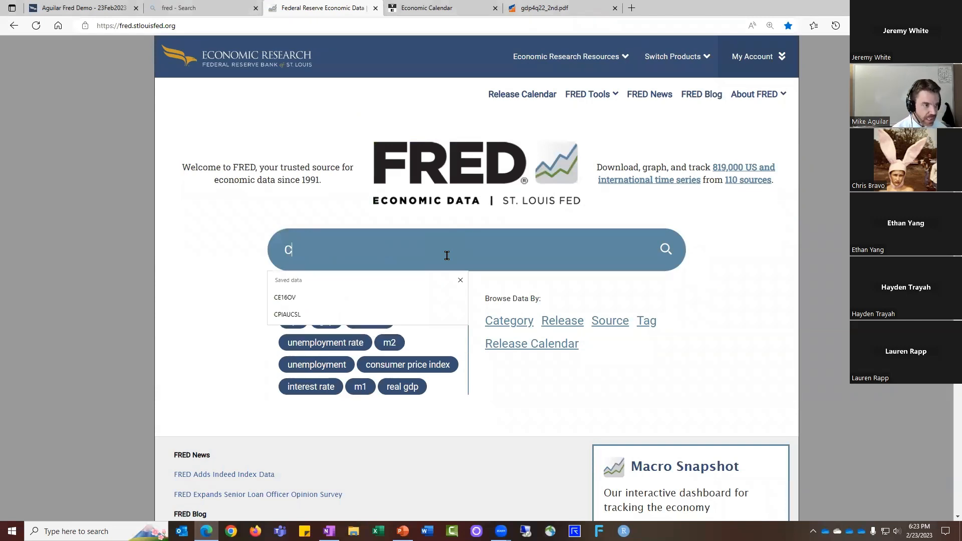
type("AUR")
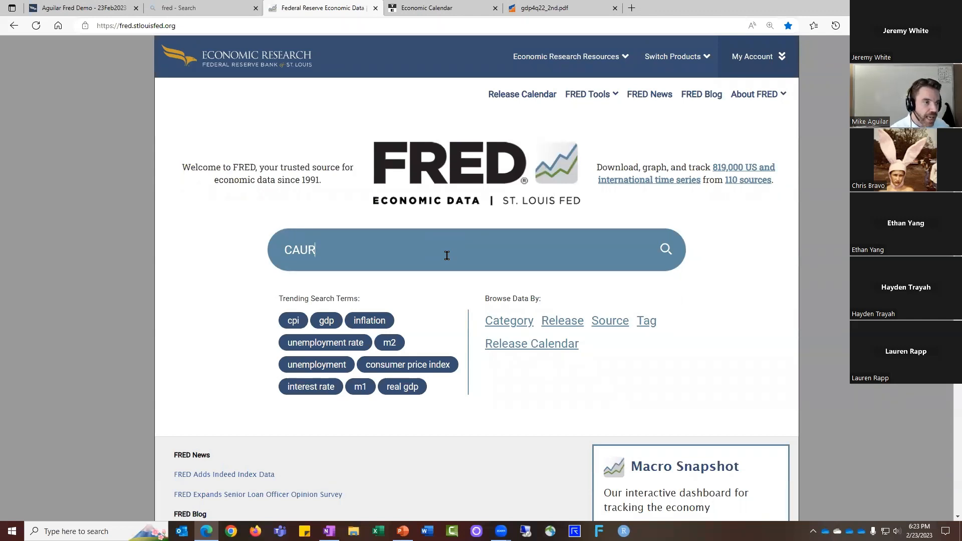
key("Return")
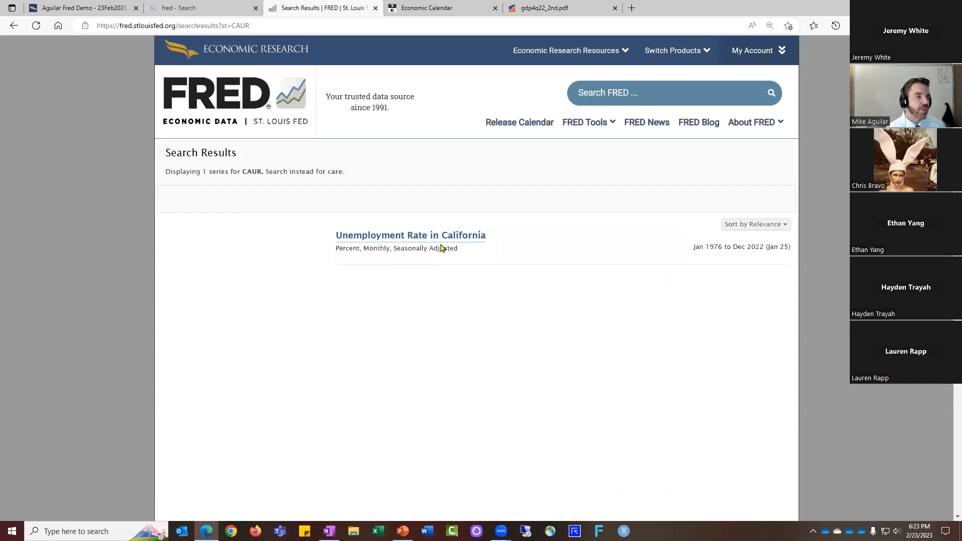
left_click(437, 237)
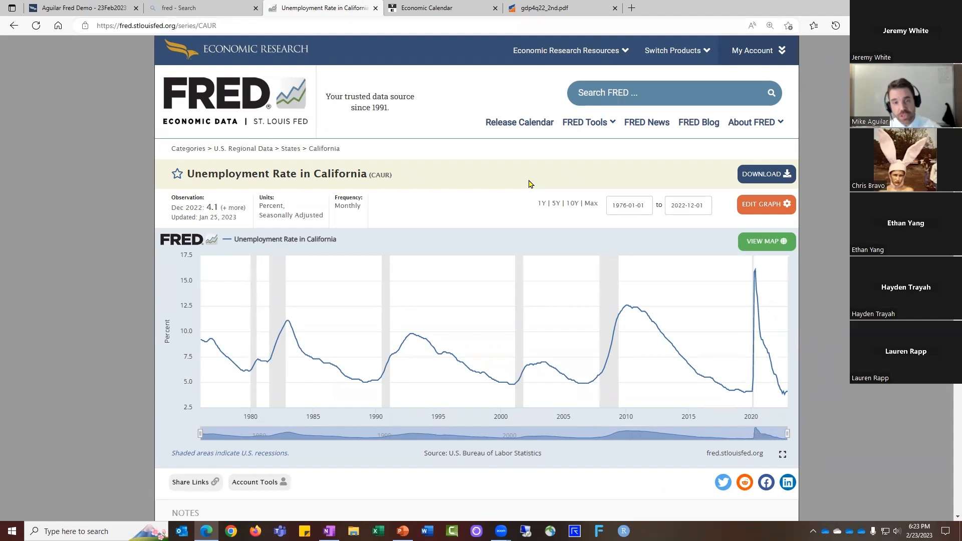
- Show the unemployment series as a state map and set the map date to February 2020
left_click(781, 246)
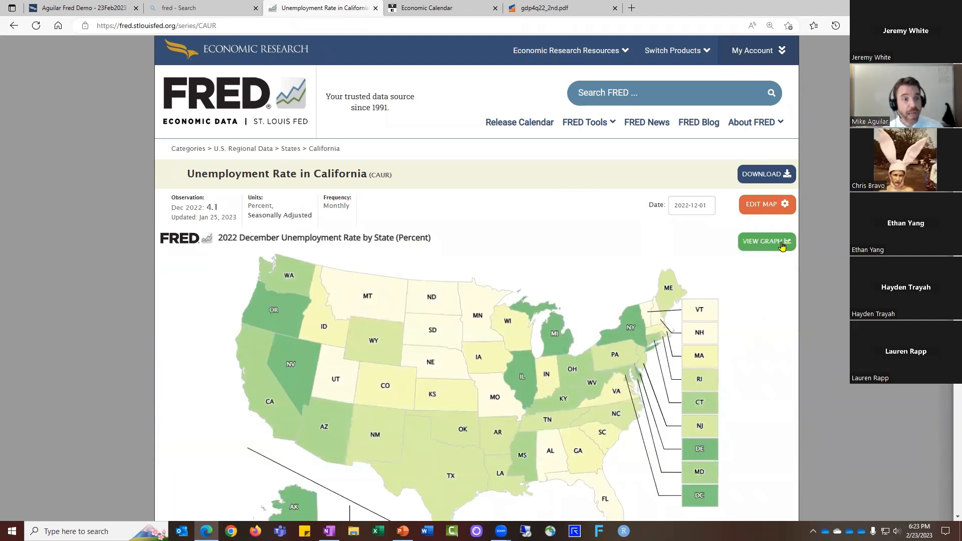
scroll(845, 256, "down", 1)
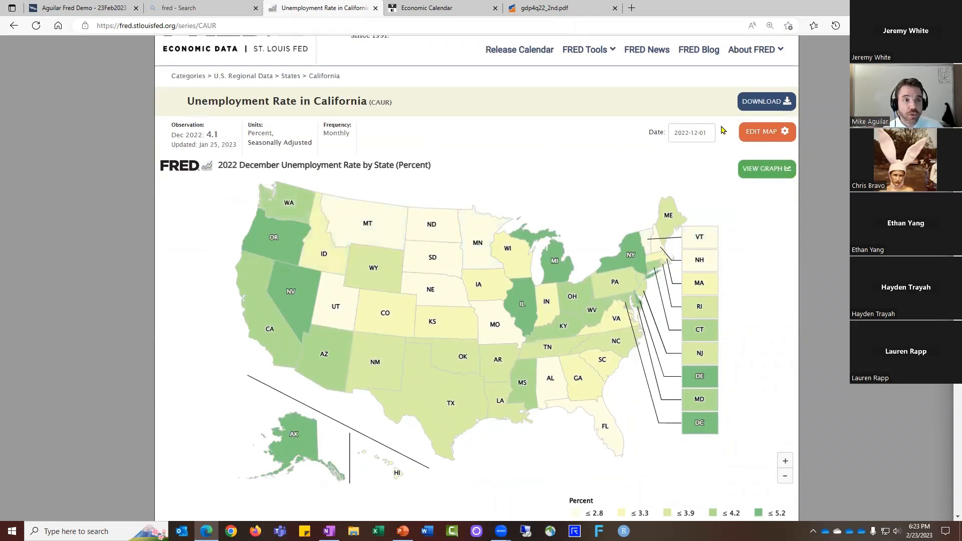
left_click(697, 131)
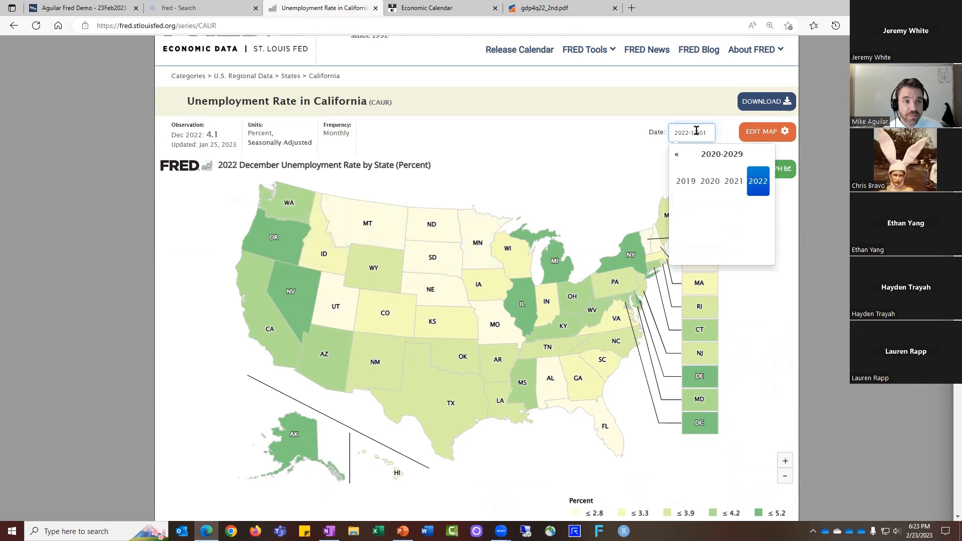
left_click(708, 181)
left_click(708, 184)
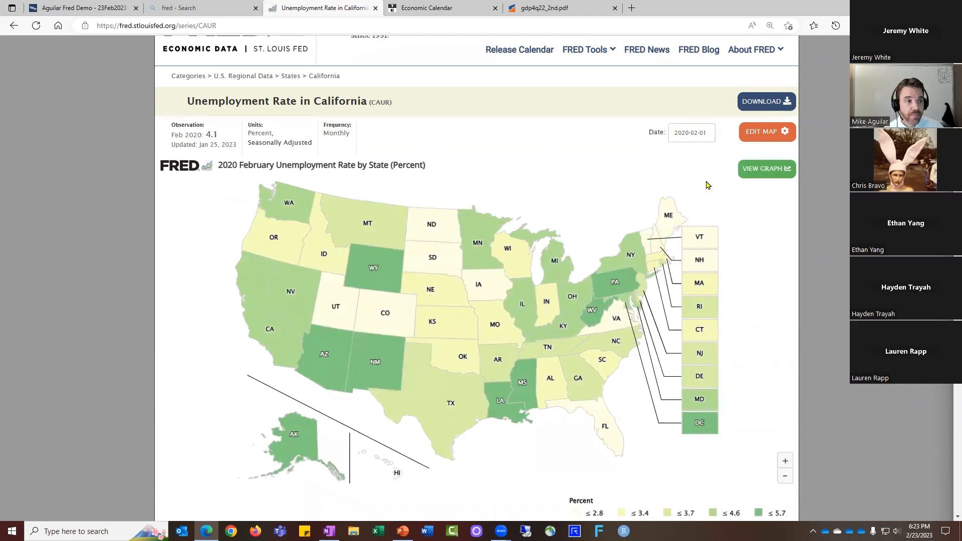
mouse_move(558, 330)
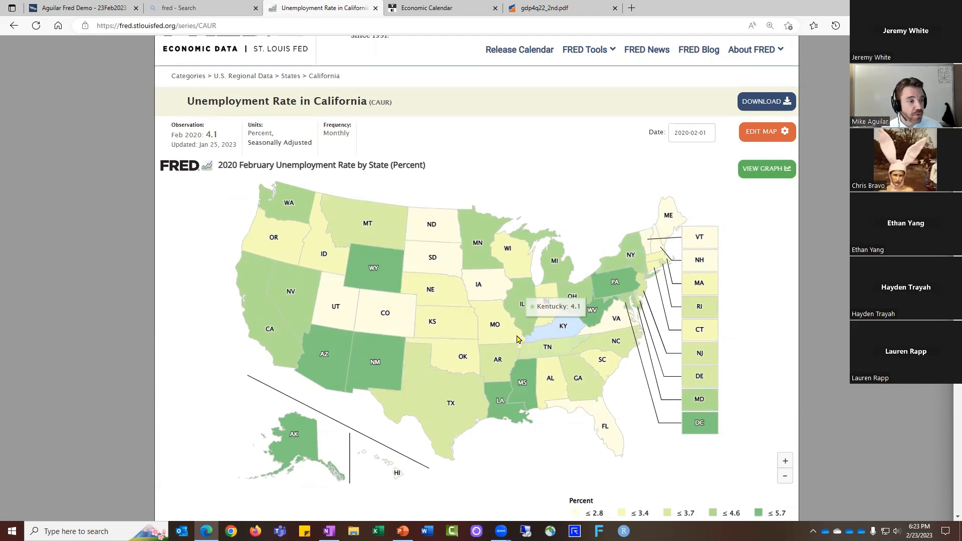
mouse_move(386, 353)
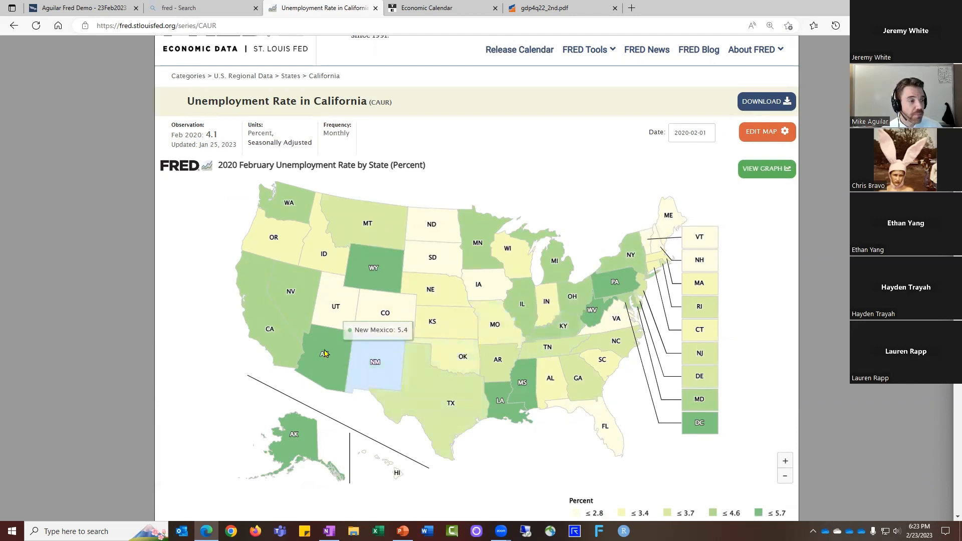
mouse_move(286, 311)
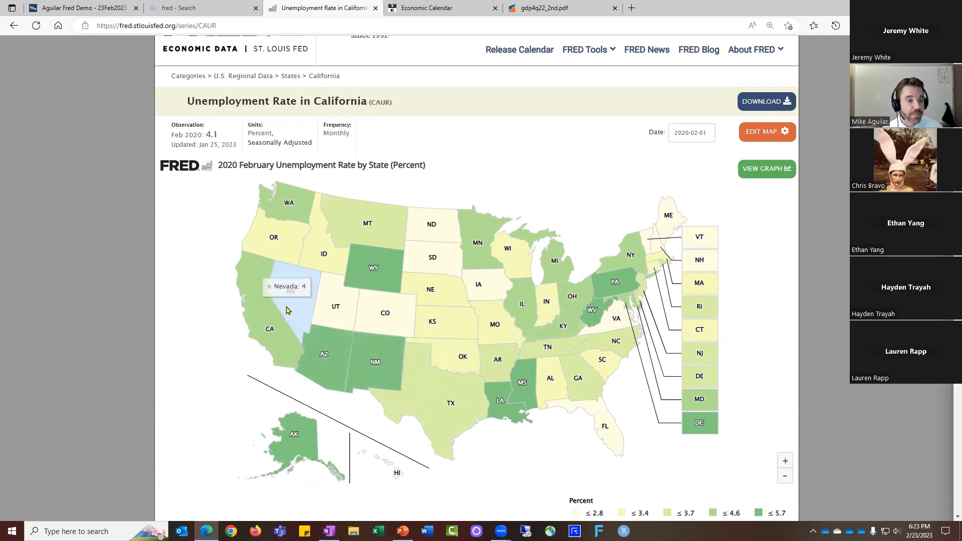
mouse_move(326, 303)
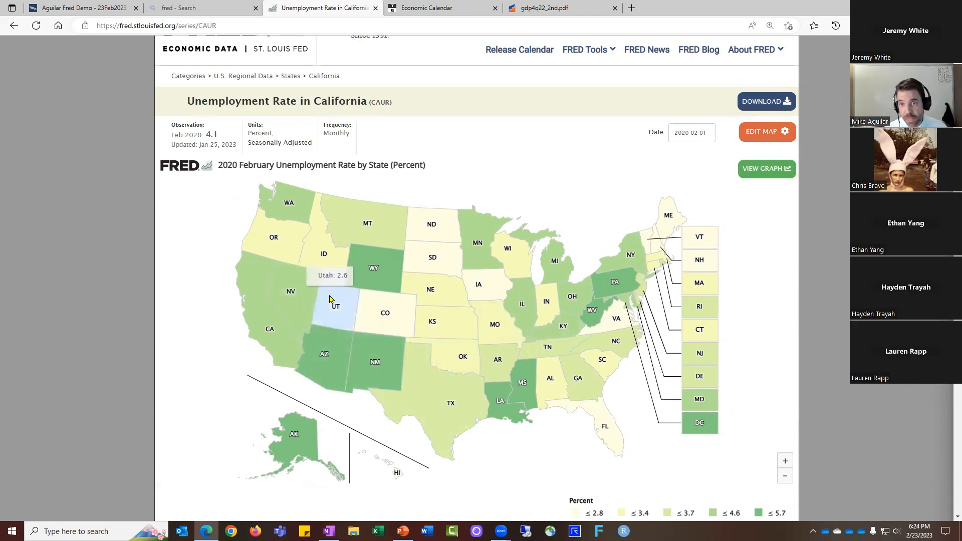
- Return to the line graph and add the Noncyclical Rate of Unemployment to line 1, searching for NAIRU
left_click(768, 173)
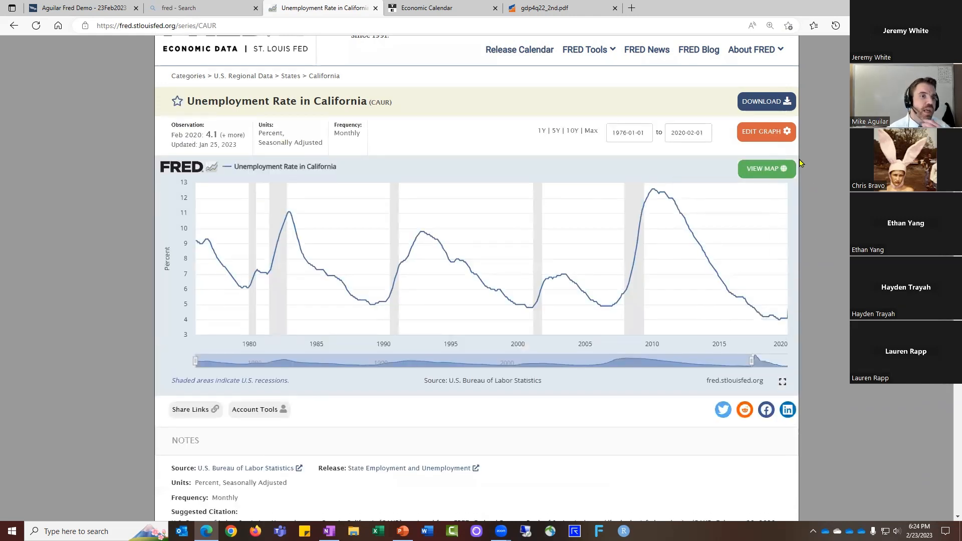
left_click(791, 136)
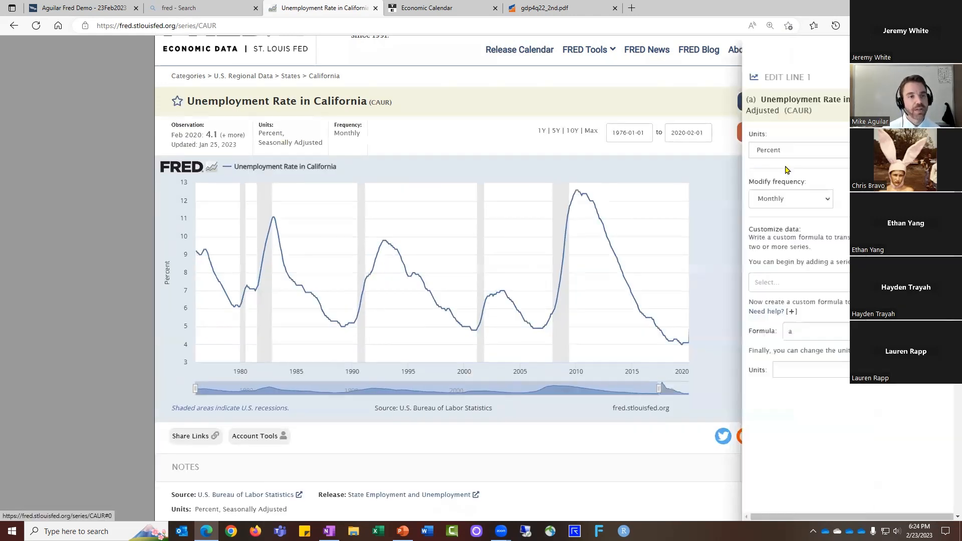
left_click(810, 281)
type("NAIRU")
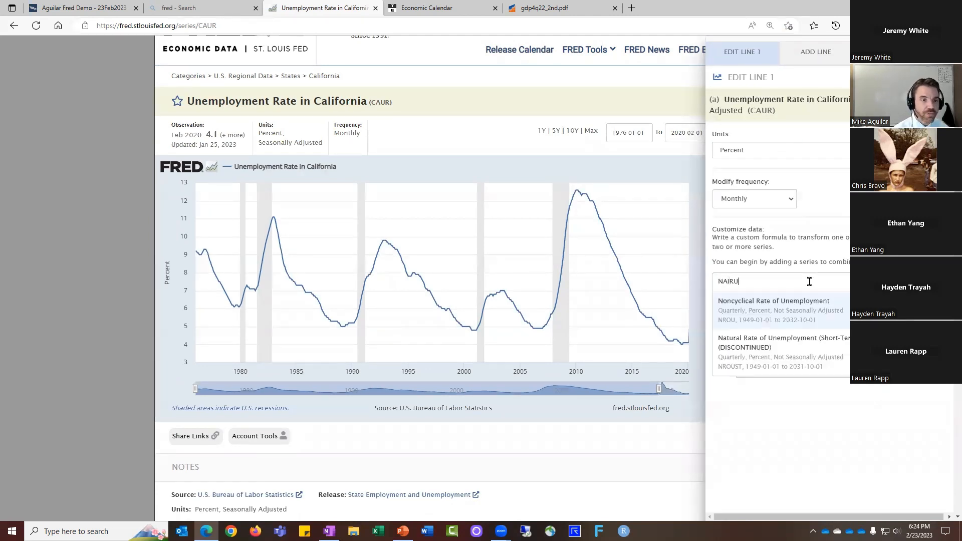
left_click(814, 310)
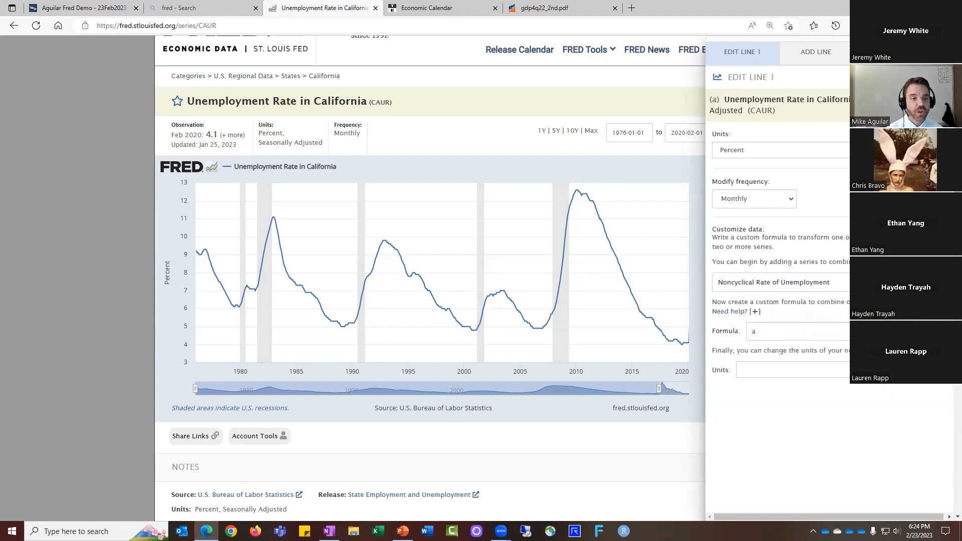
- Apply the formula a-b to line 1 to plot California unemployment minus the noncyclical rate, and close the graph editor
left_click(793, 414)
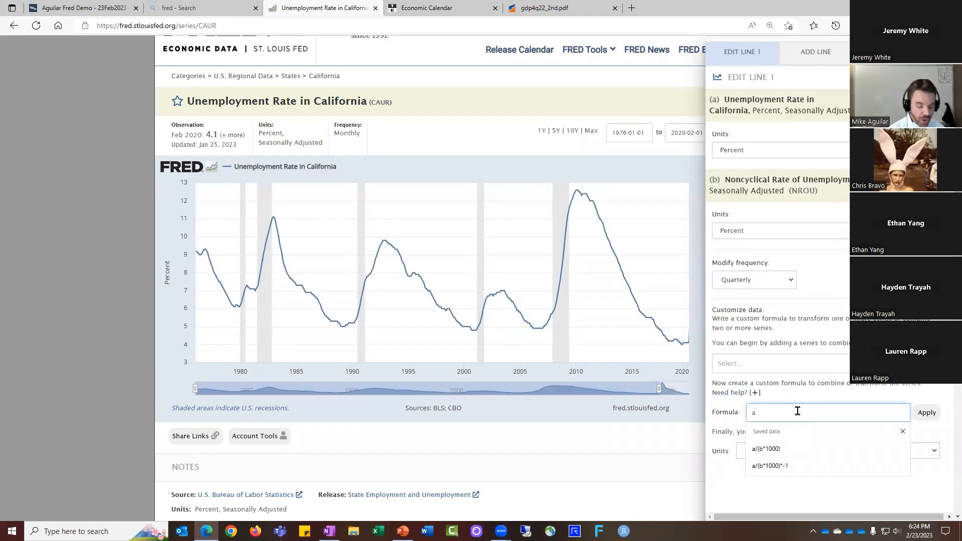
type("-")
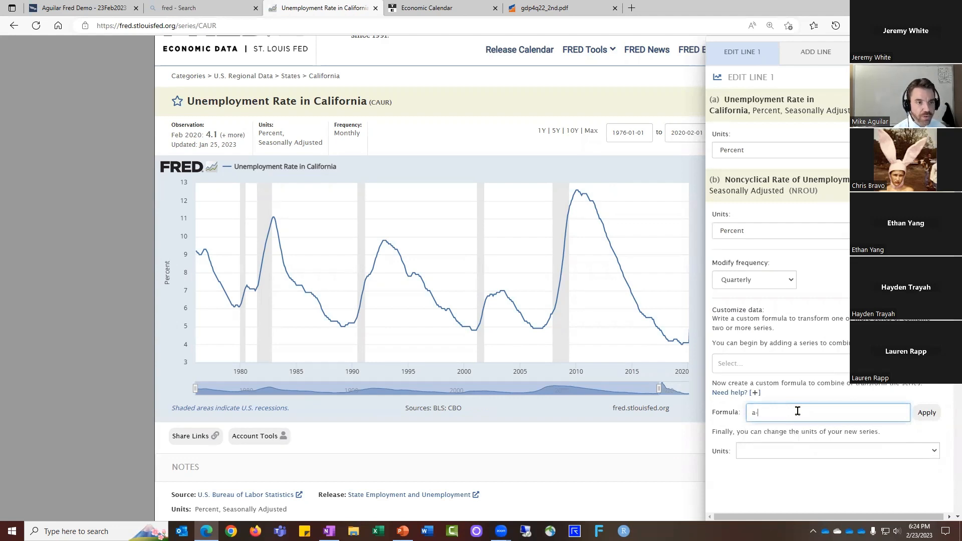
type("b")
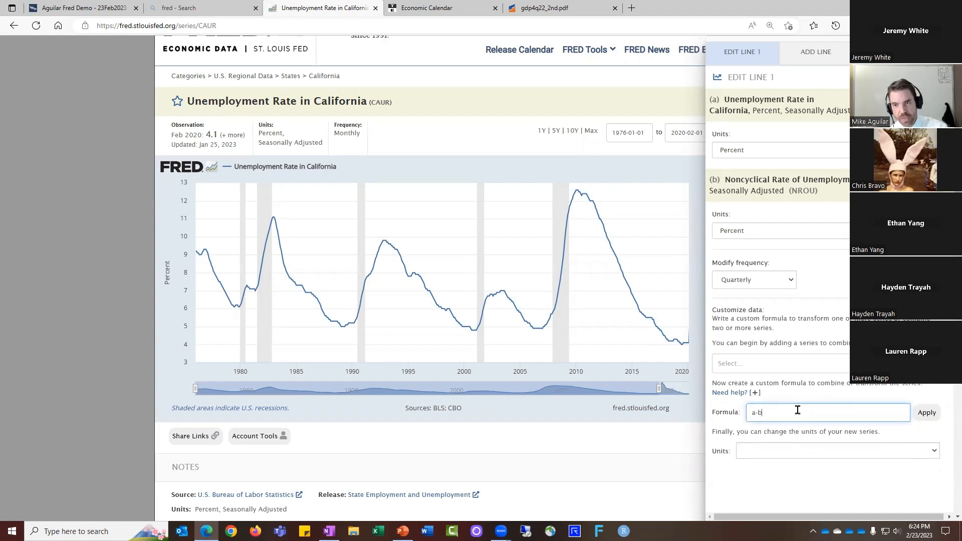
left_click(926, 413)
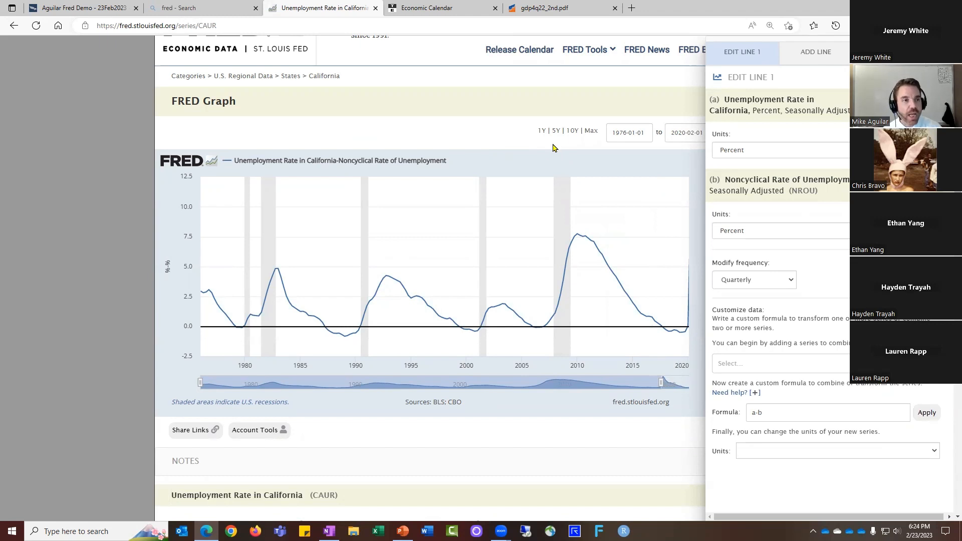
left_click(496, 113)
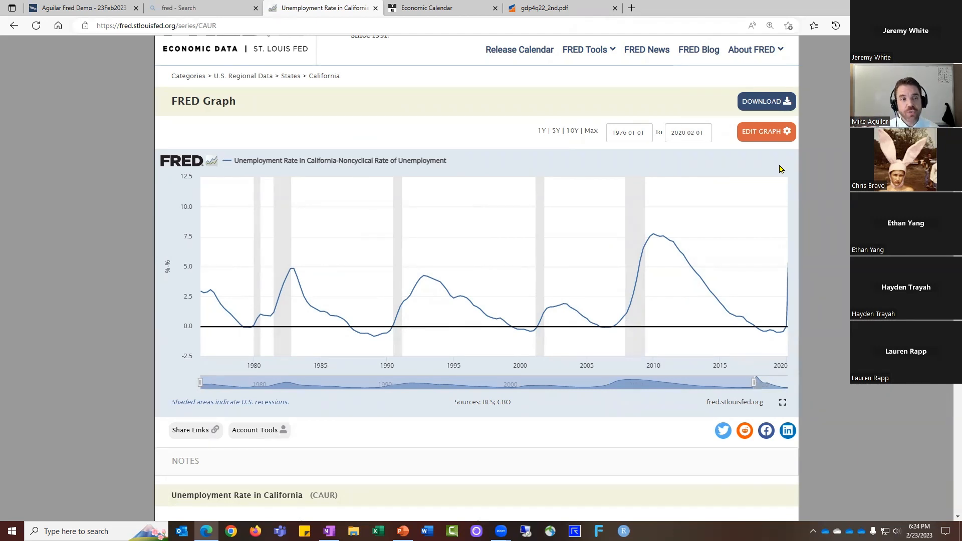
- Remove the Noncyclical Rate of Unemployment series from line 1 and confirm the deletion
left_click(779, 140)
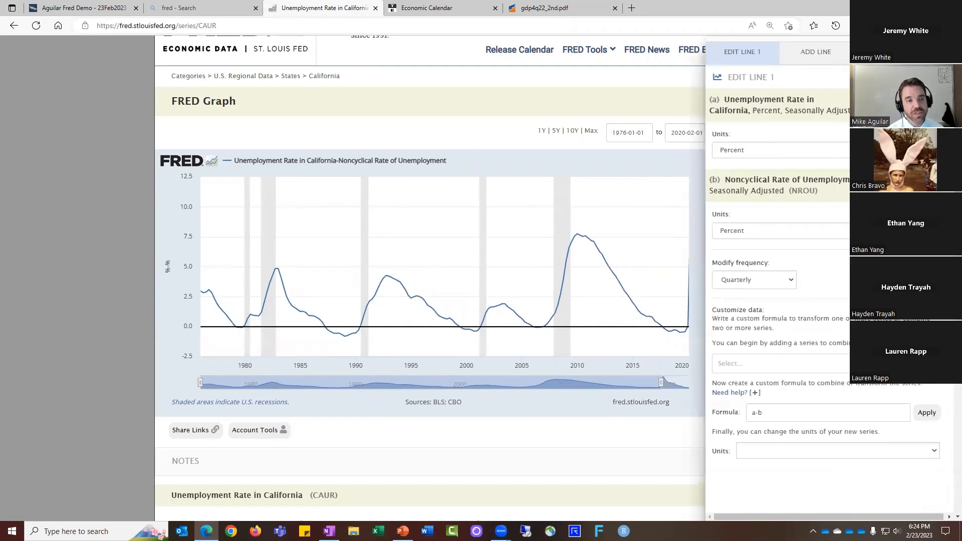
left_click(935, 184)
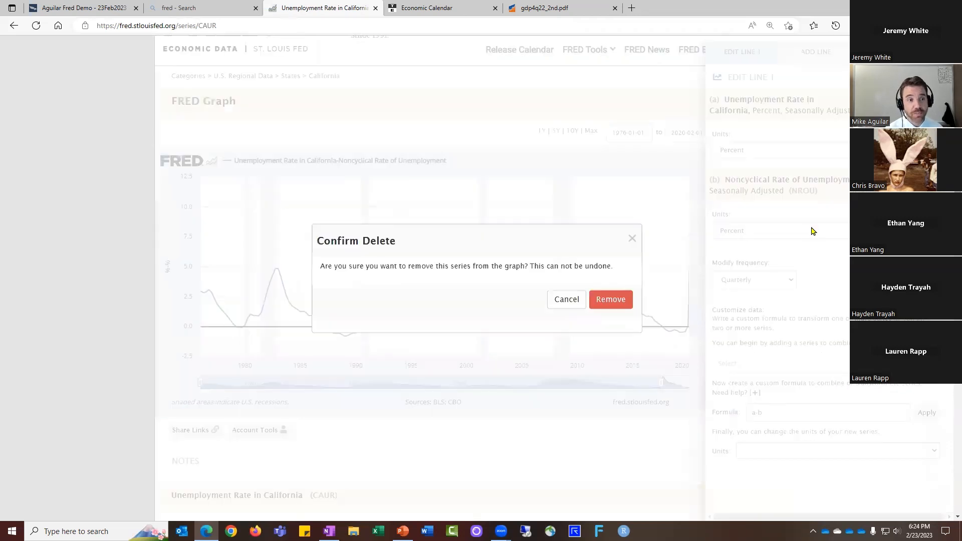
left_click(625, 303)
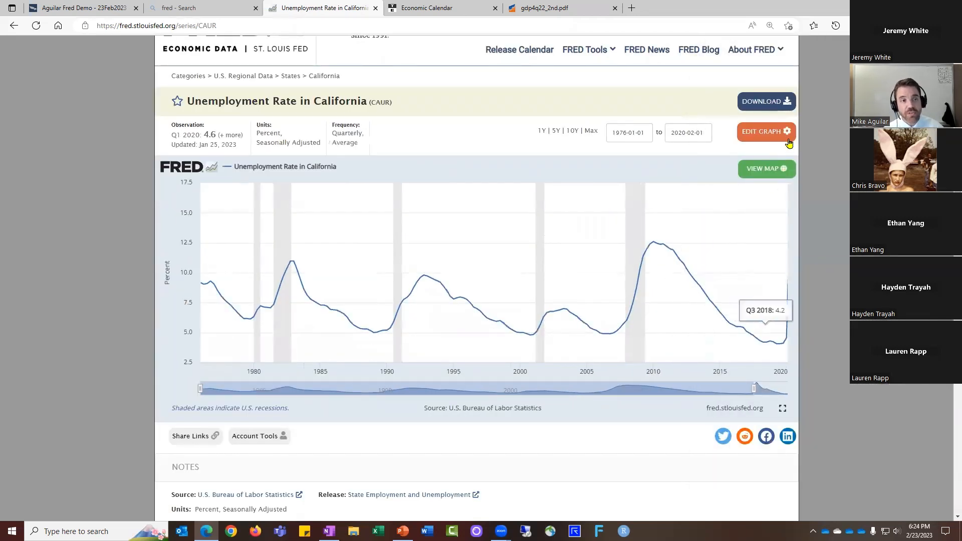
- Set the California unemployment line's units to Percent Change and display the data as a state map
left_click(791, 138)
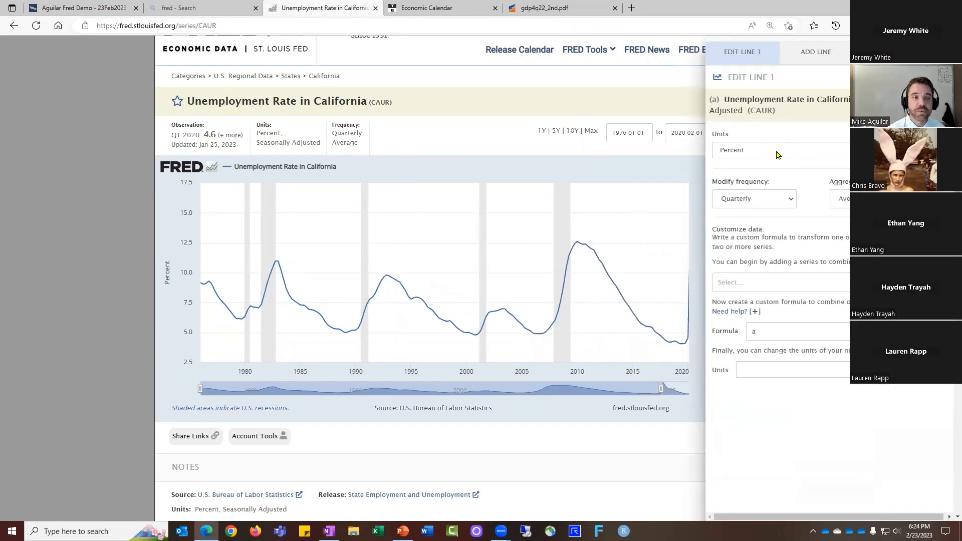
left_click(778, 155)
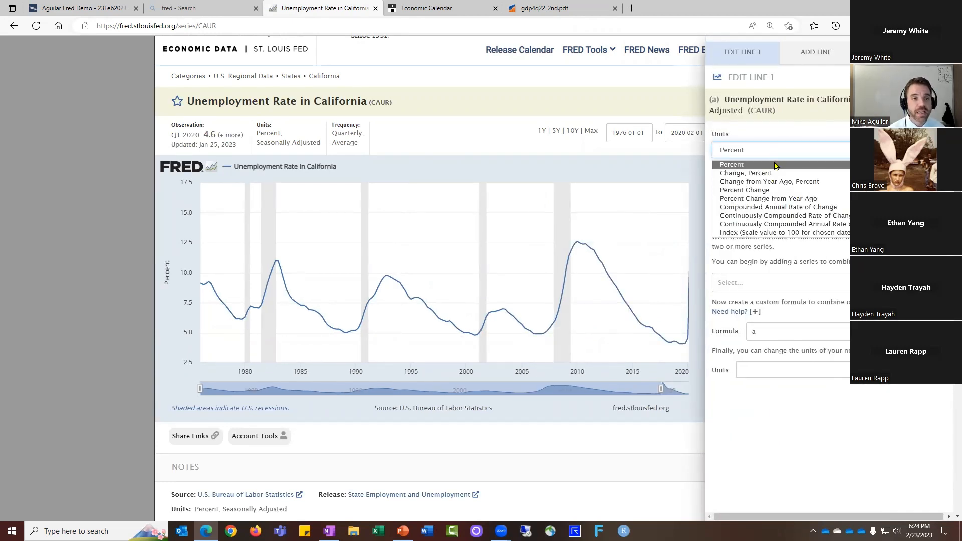
left_click(778, 195)
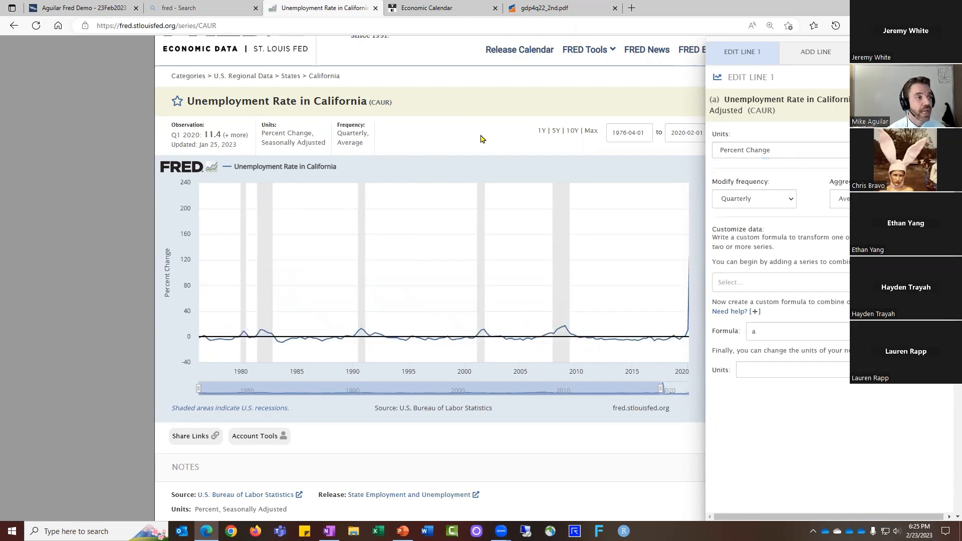
left_click(482, 137)
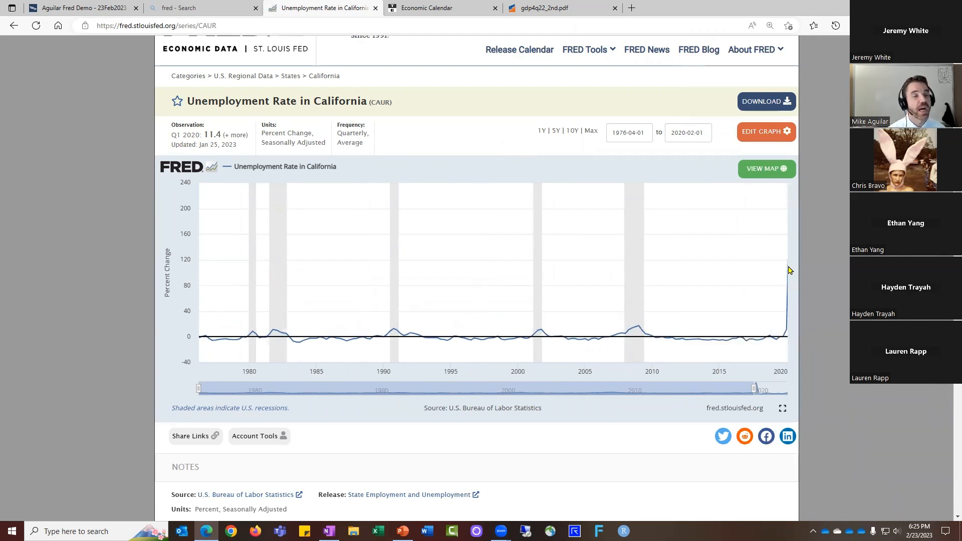
left_click(787, 176)
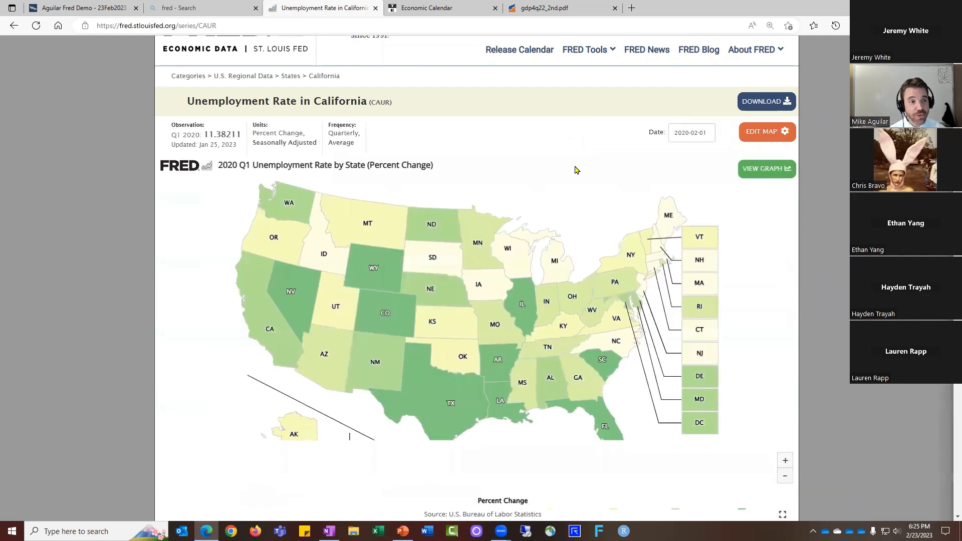
mouse_move(609, 287)
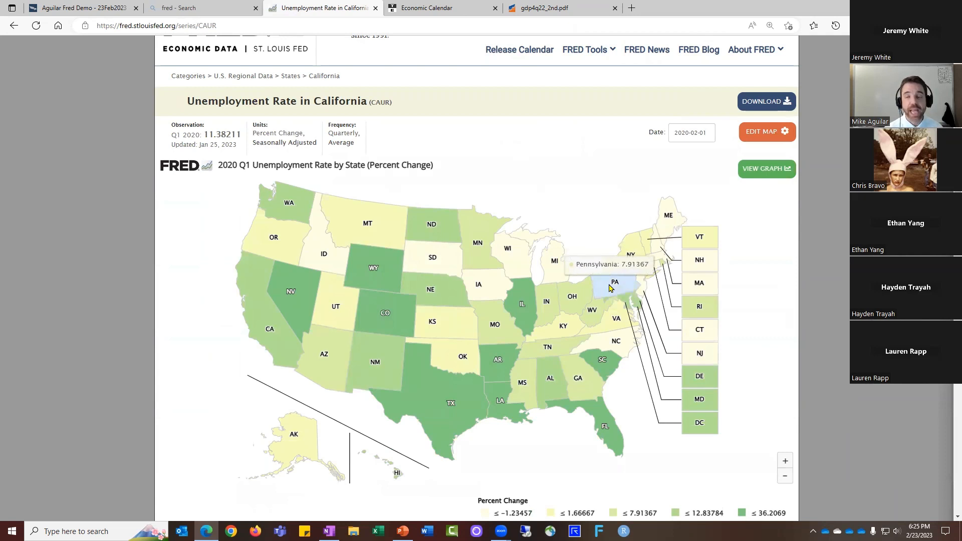
mouse_move(436, 296)
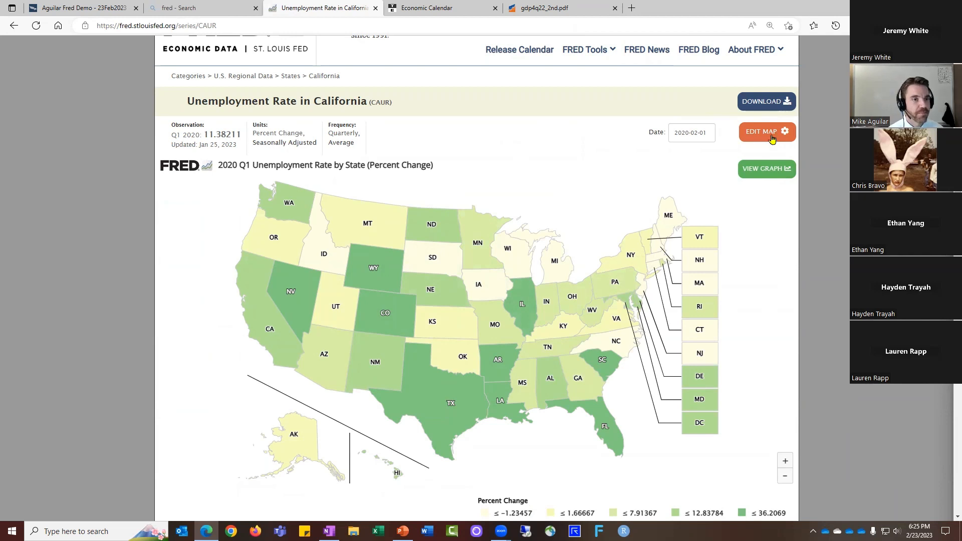
- Set the unemployment series units back to Percent through the graph editor, show the state map again, and switch to PowerPoint
left_click(772, 134)
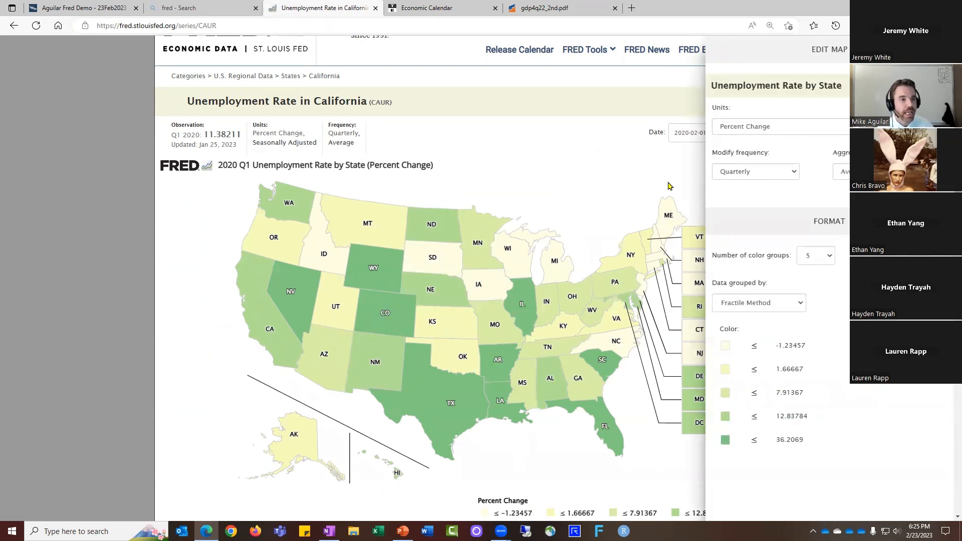
left_click(674, 186)
left_click(781, 166)
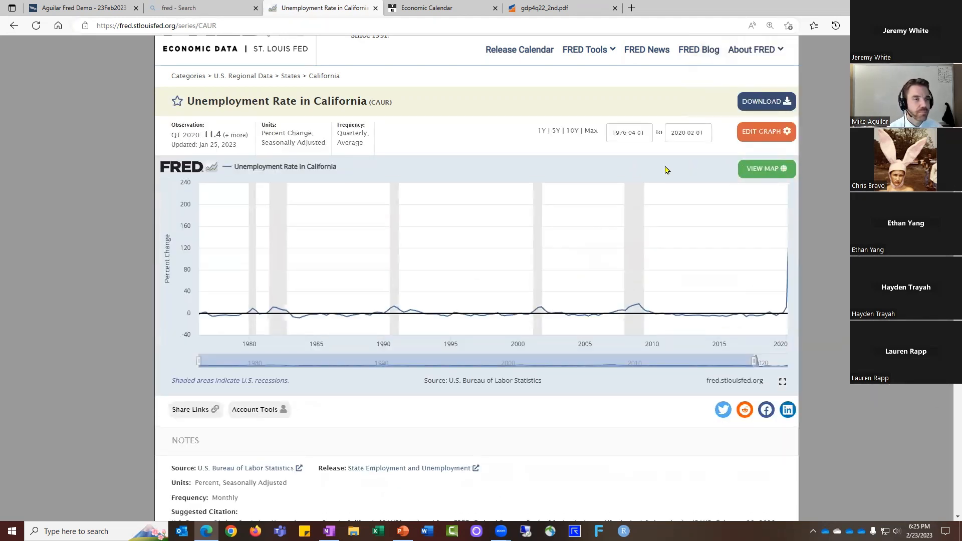
left_click(767, 134)
left_click(780, 152)
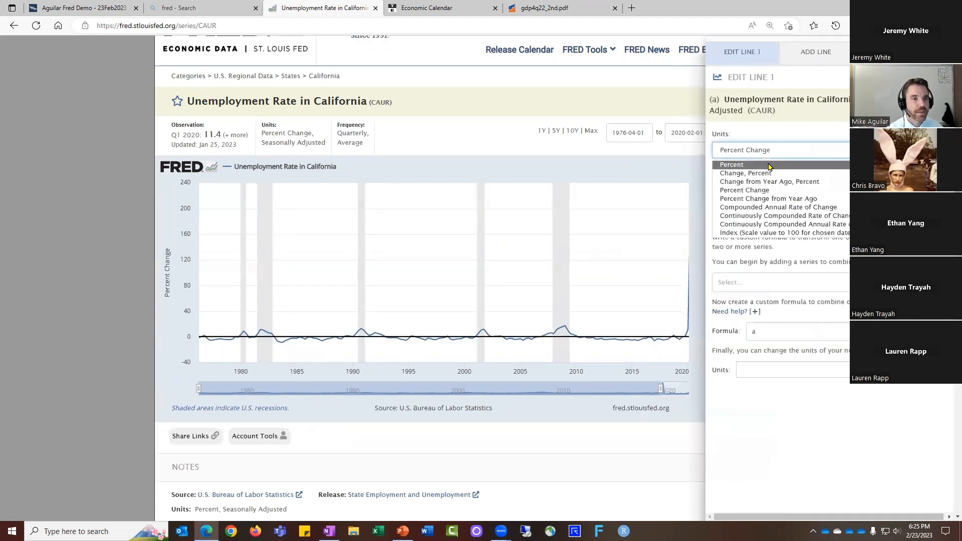
left_click(771, 165)
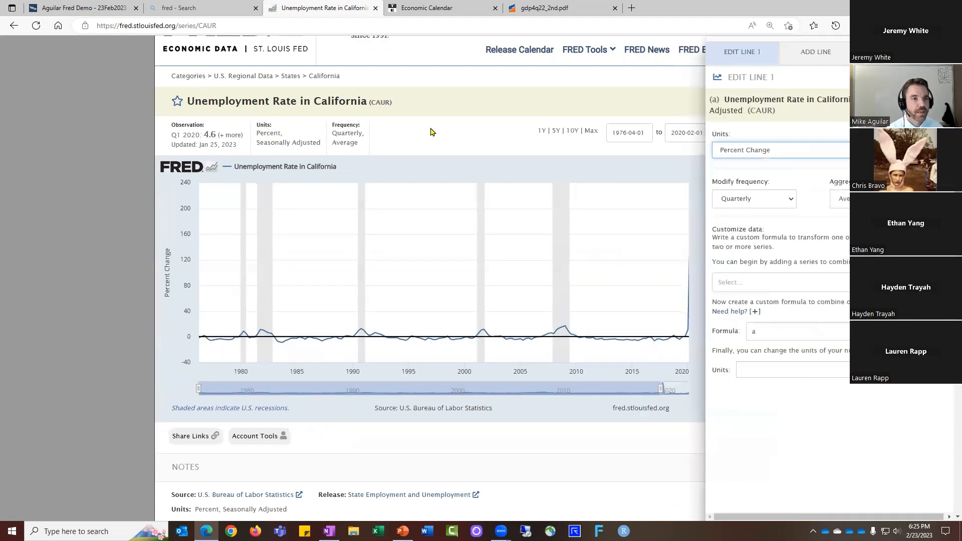
left_click(402, 116)
left_click(767, 169)
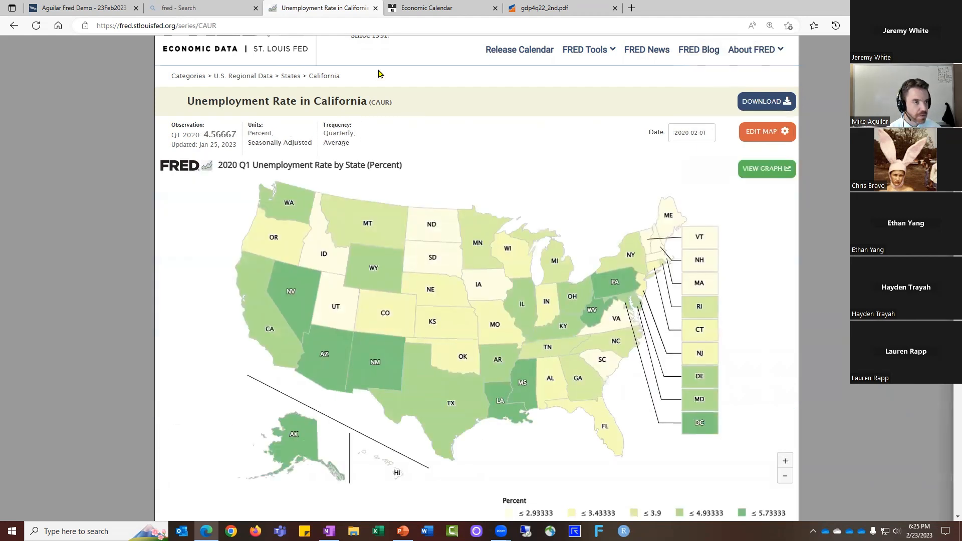
key("alt+Tab")
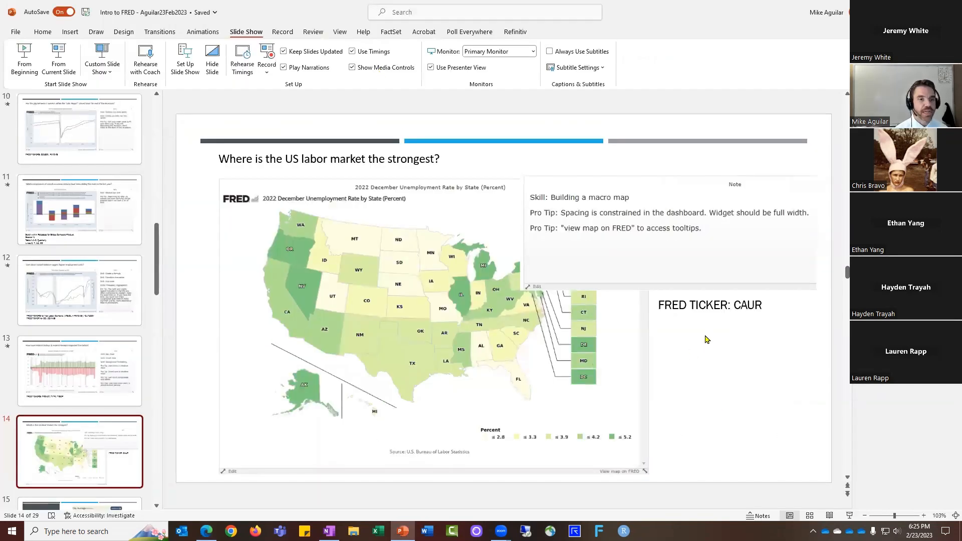